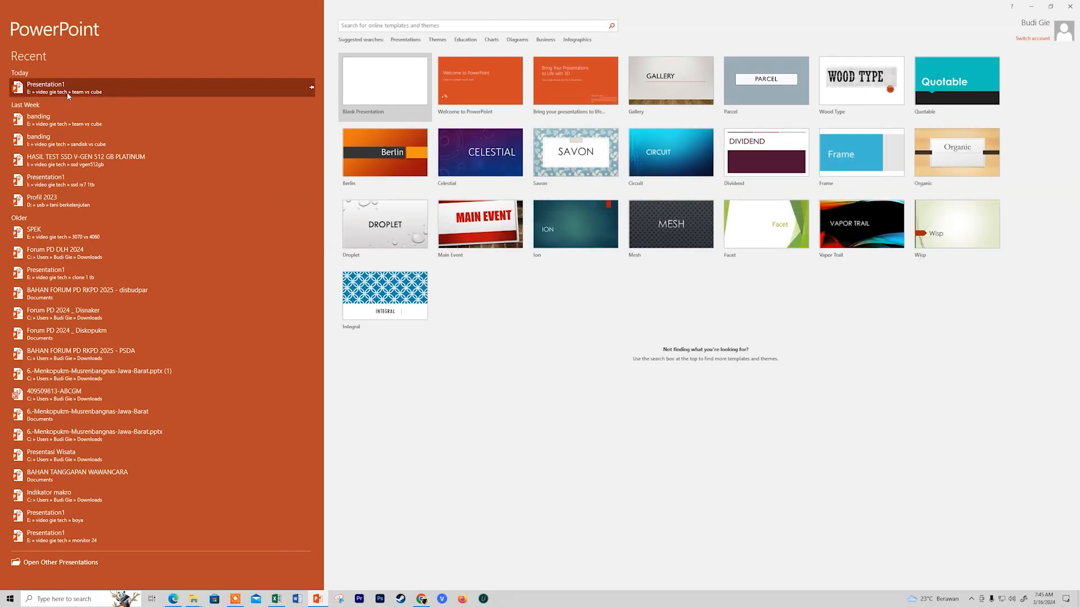
Step: Close PowerPoint, switch to the Pengelolaan Kinerja 2024 PDF in Edge and review the slides on SKP preparation stages and performance planning
{"action": "left_click", "coordinate": [1070, 7]}
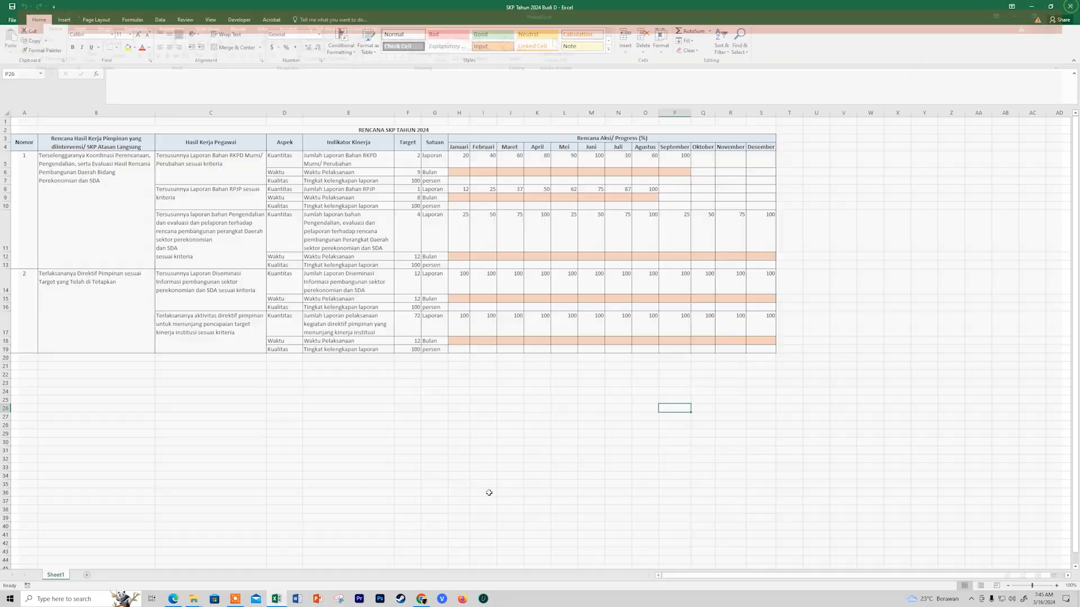
{"action": "left_click", "coordinate": [173, 599]}
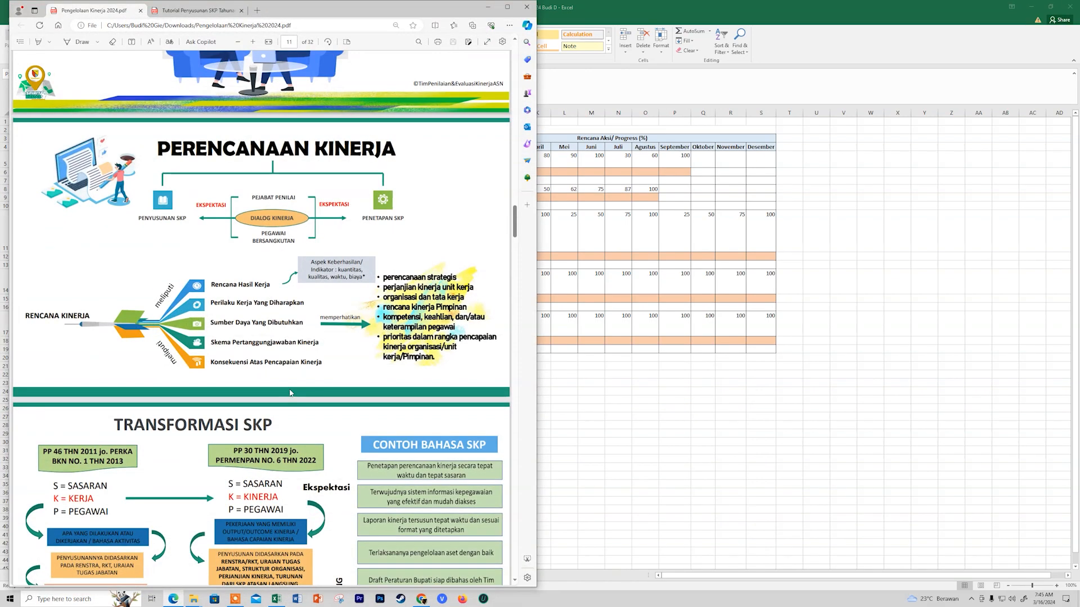
{"action": "scroll", "coordinate": [291, 393], "scroll_direction": "up", "scroll_amount": 1}
{"action": "scroll", "coordinate": [291, 392], "scroll_direction": "up", "scroll_amount": 15}
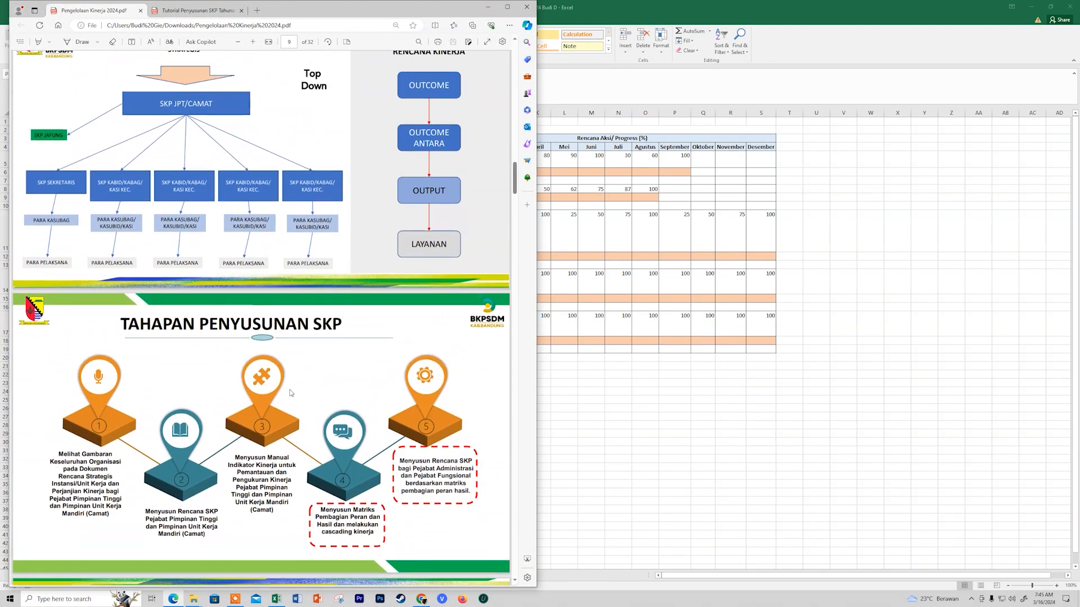
{"action": "scroll", "coordinate": [291, 393], "scroll_direction": "up", "scroll_amount": 1}
{"action": "scroll", "coordinate": [291, 392], "scroll_direction": "down", "scroll_amount": 10}
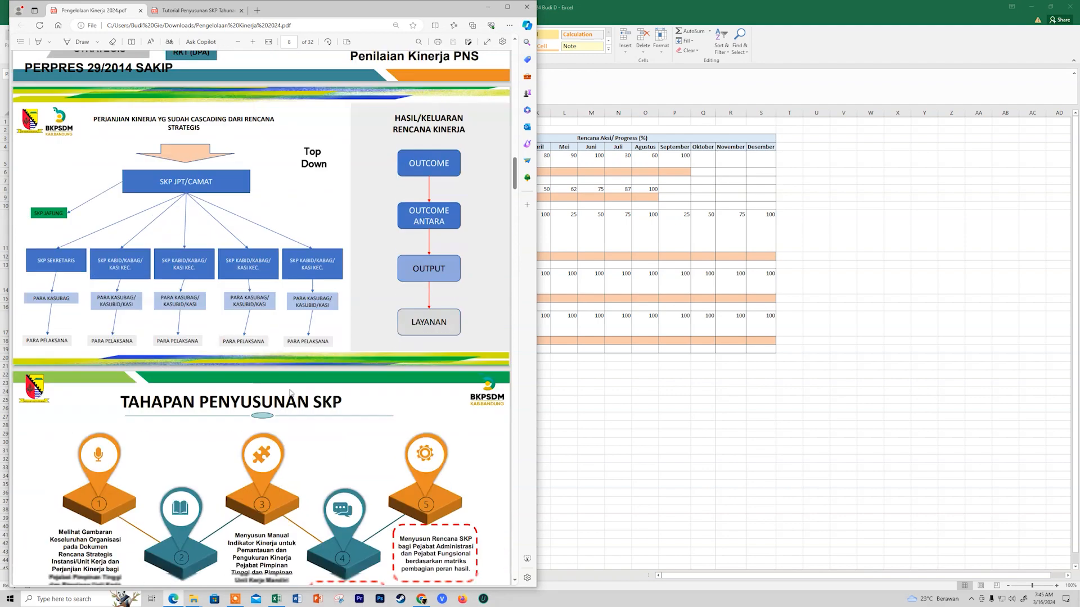
{"action": "scroll", "coordinate": [291, 393], "scroll_direction": "down", "scroll_amount": 3}
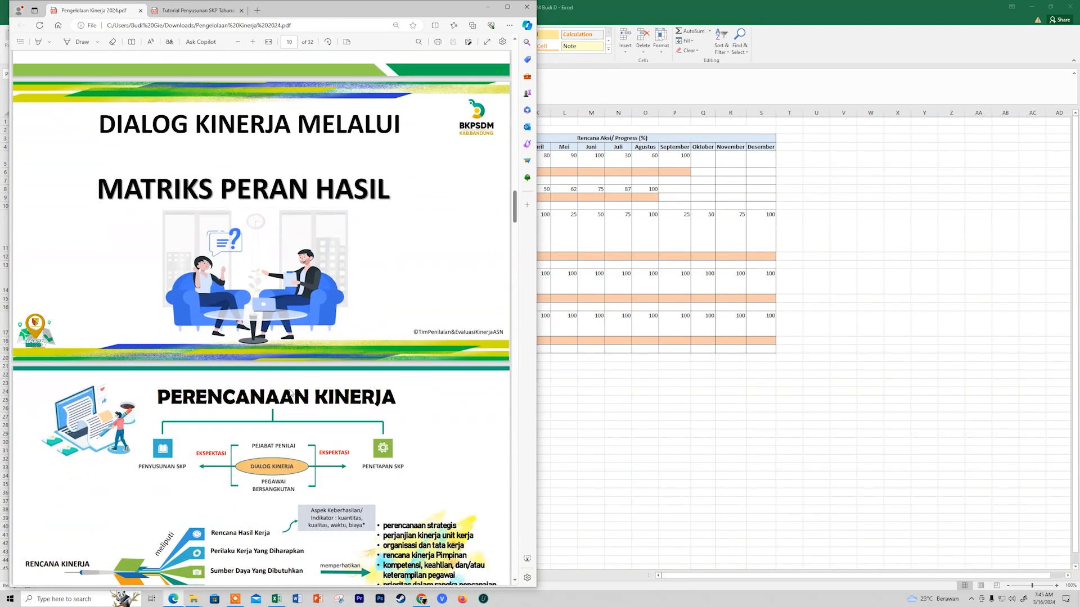
{"action": "scroll", "coordinate": [291, 392], "scroll_direction": "down", "scroll_amount": 11}
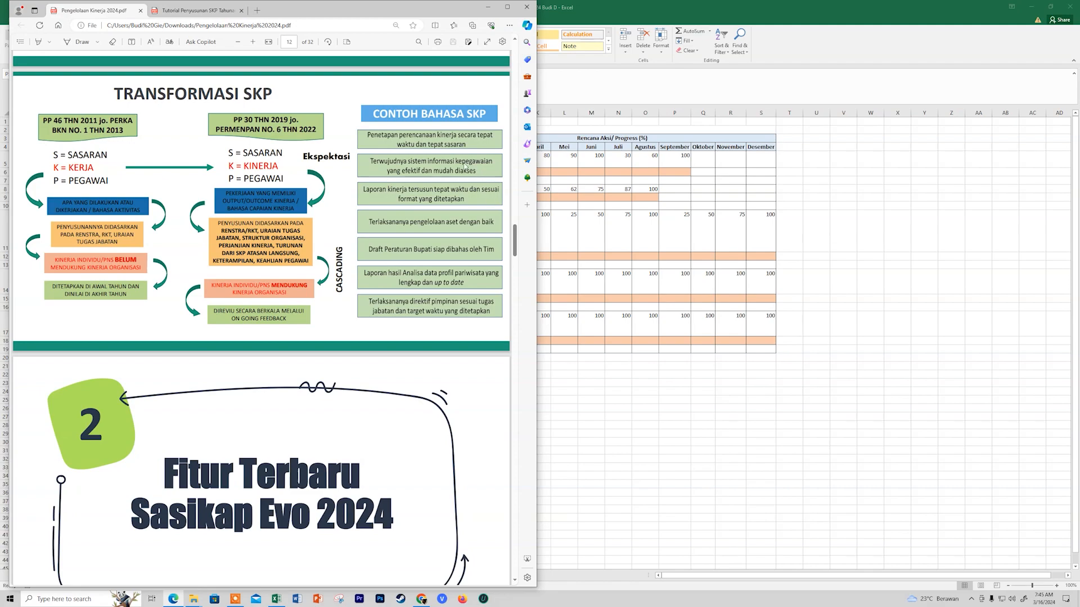
Step: Read through the PDF slides on Sasikap Evo 2024 features, team leaders, SKP attachments, ASN core values and filling rules
{"action": "scroll", "coordinate": [421, 334], "scroll_direction": "down", "scroll_amount": 12}
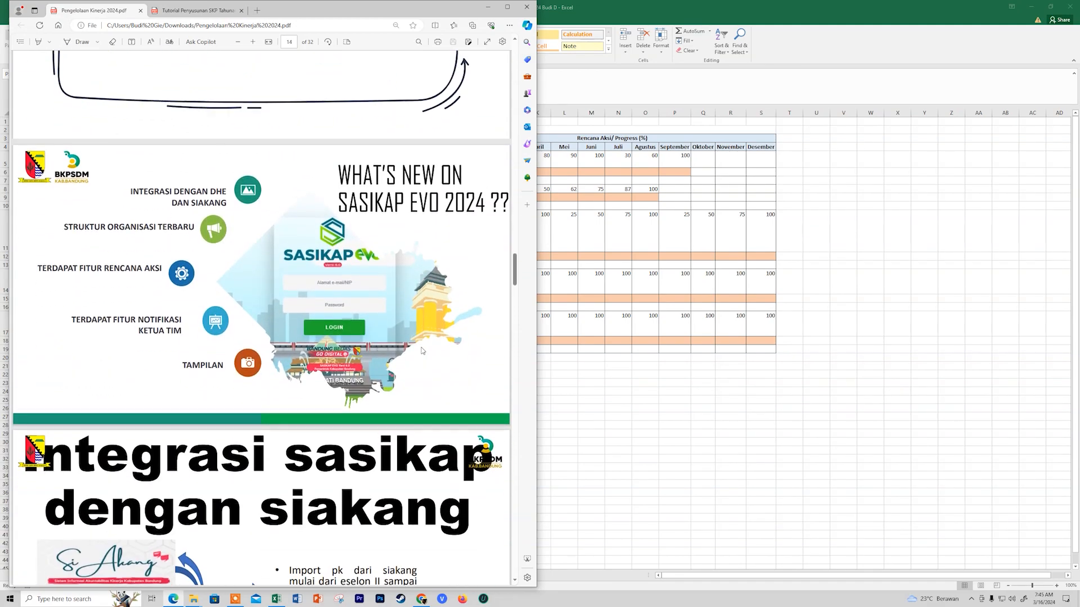
{"action": "scroll", "coordinate": [423, 351], "scroll_direction": "down", "scroll_amount": 15}
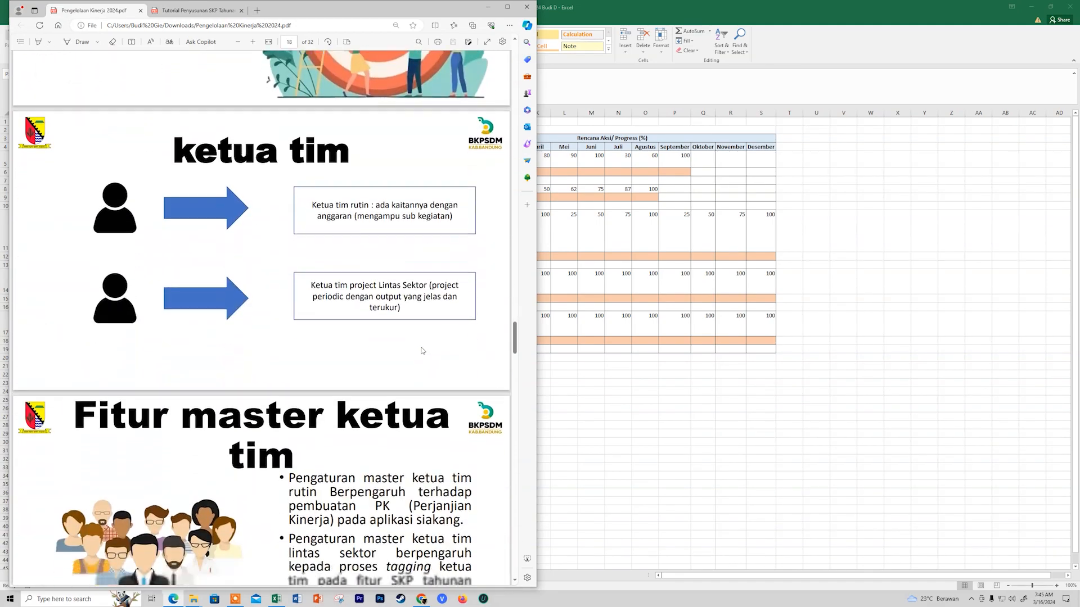
{"action": "scroll", "coordinate": [423, 351], "scroll_direction": "down", "scroll_amount": 15}
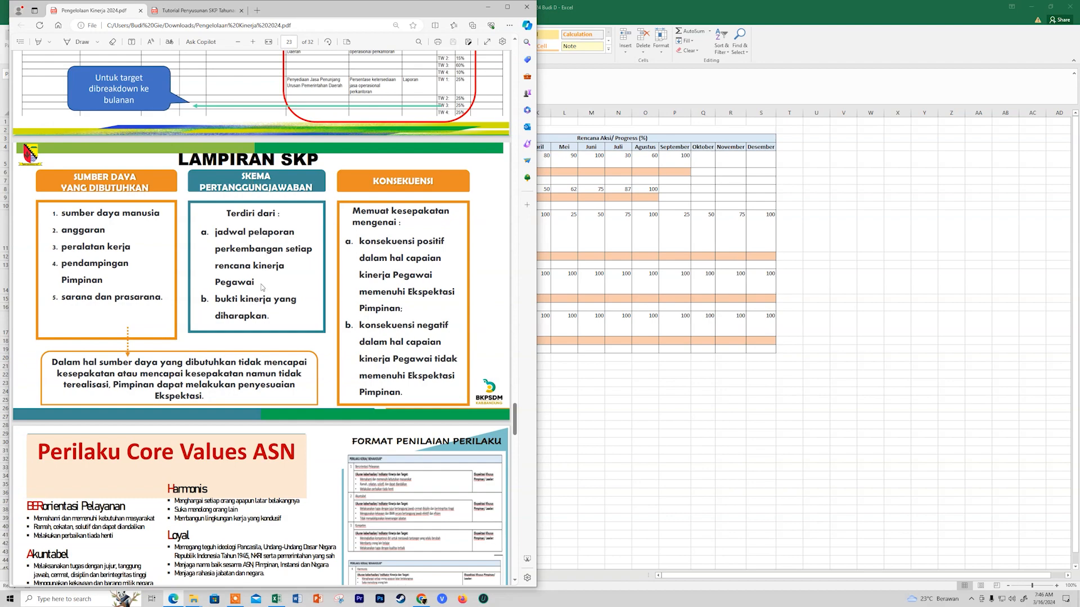
{"action": "scroll", "coordinate": [252, 279], "scroll_direction": "down", "scroll_amount": 10}
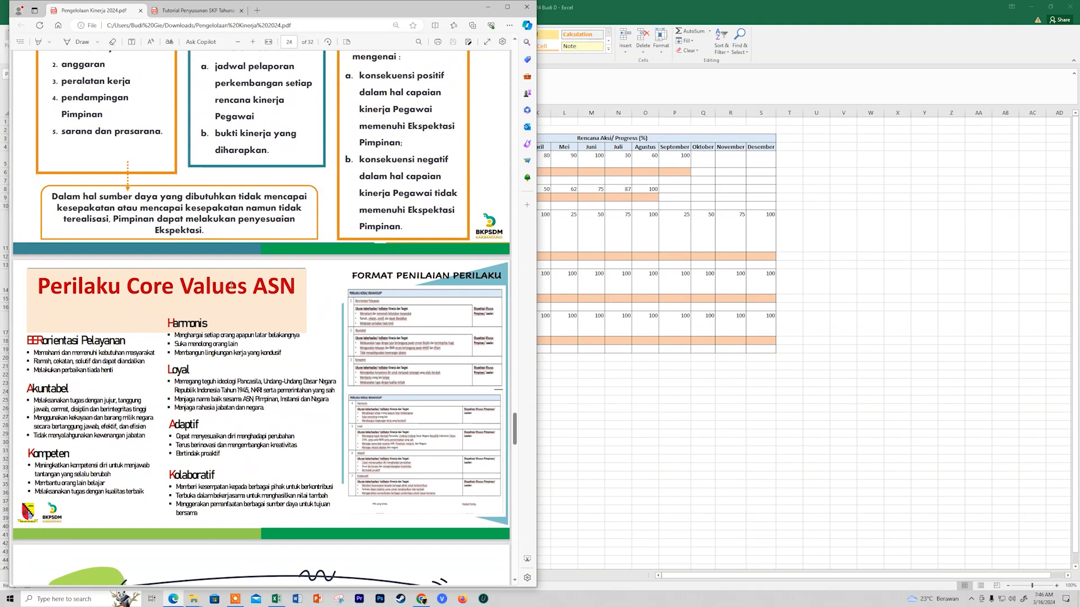
{"action": "scroll", "coordinate": [230, 284], "scroll_direction": "down", "scroll_amount": 3}
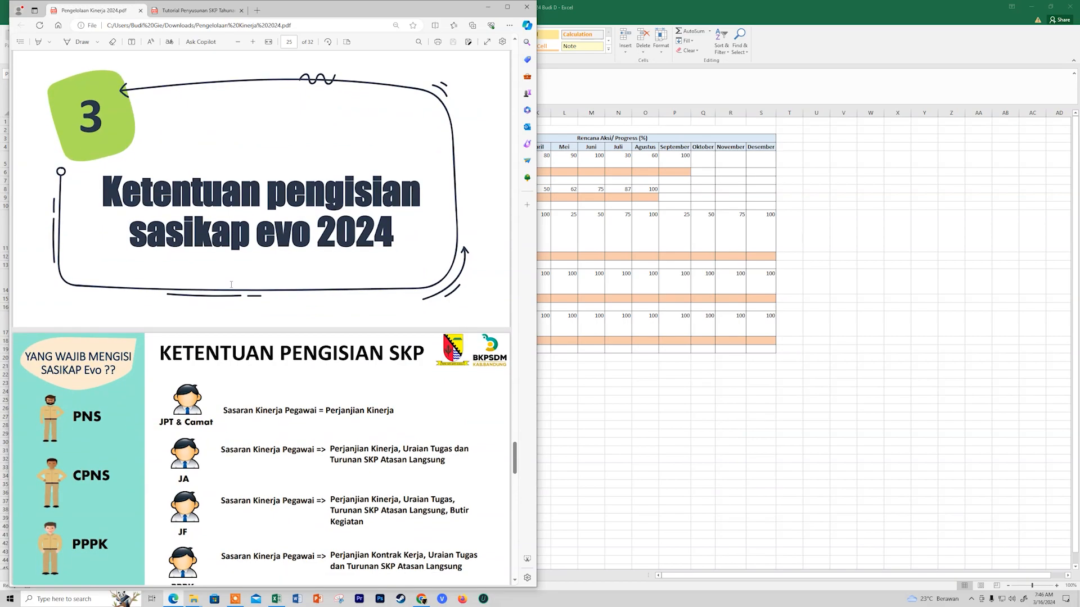
{"action": "scroll", "coordinate": [231, 285], "scroll_direction": "down", "scroll_amount": 12}
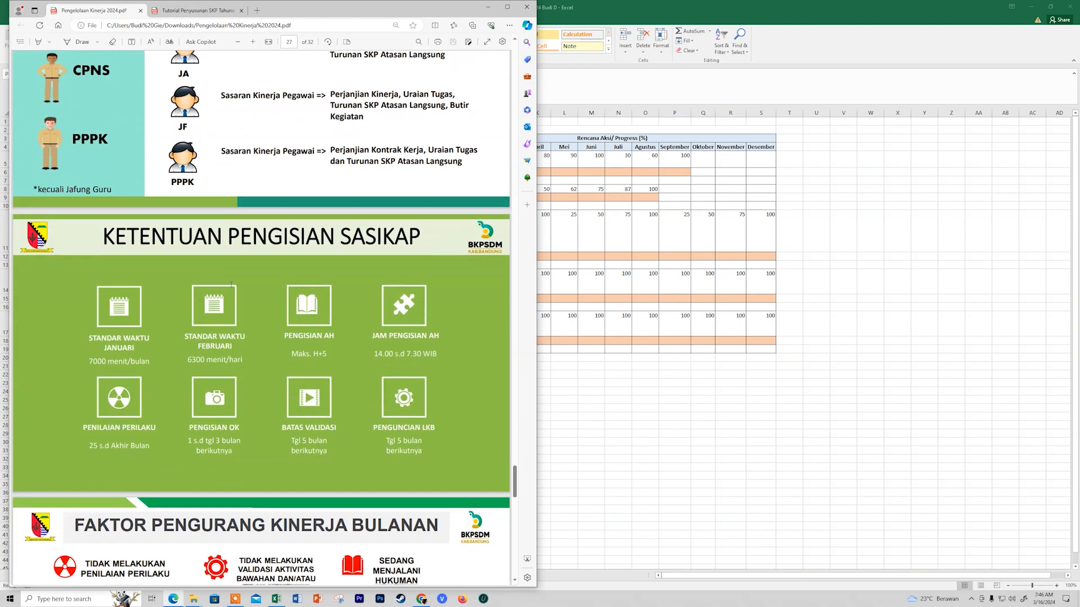
{"action": "scroll", "coordinate": [230, 285], "scroll_direction": "down", "scroll_amount": 15}
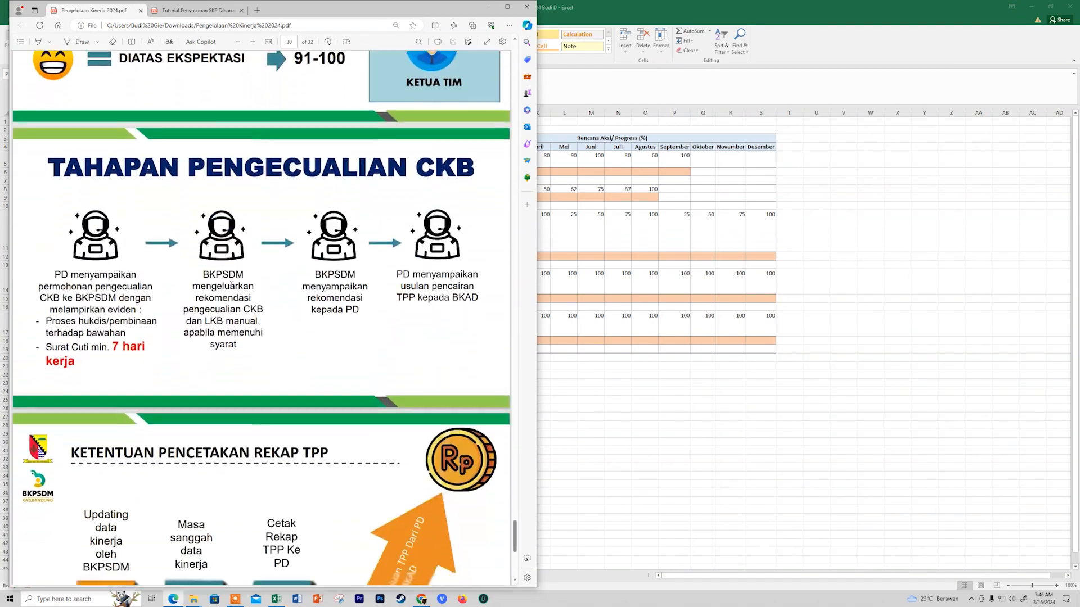
Step: Go back through the PDF to the Rencana Aksi Kinerja Sasaran Tahun 2024 table
{"action": "scroll", "coordinate": [231, 285], "scroll_direction": "down", "scroll_amount": 1}
{"action": "scroll", "coordinate": [230, 285], "scroll_direction": "up", "scroll_amount": 20}
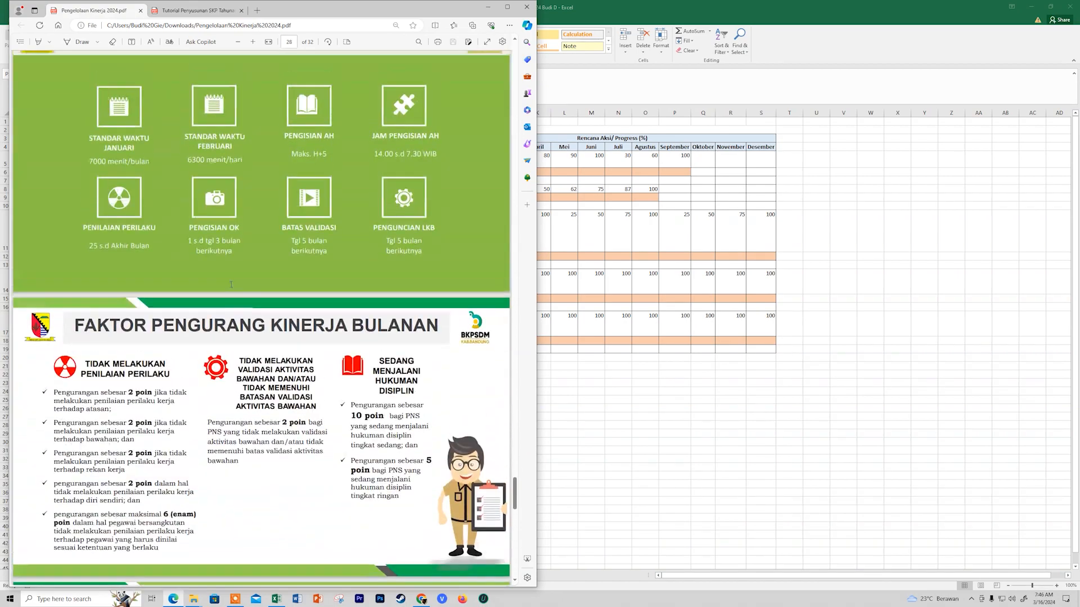
{"action": "scroll", "coordinate": [231, 284], "scroll_direction": "up", "scroll_amount": 10}
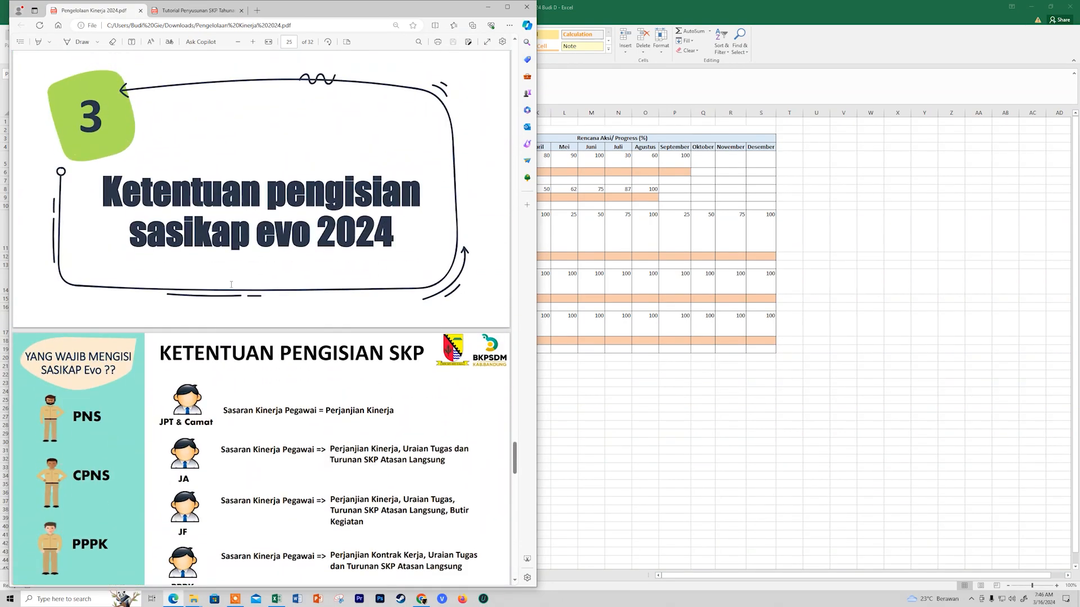
{"action": "scroll", "coordinate": [231, 285], "scroll_direction": "up", "scroll_amount": 6}
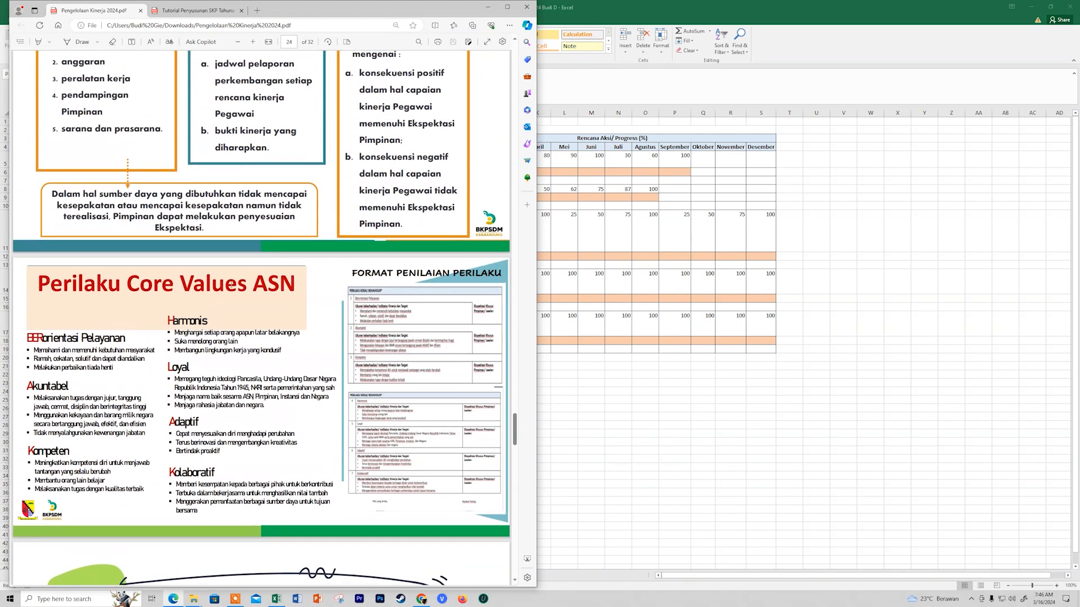
{"action": "scroll", "coordinate": [230, 285], "scroll_direction": "up", "scroll_amount": 5}
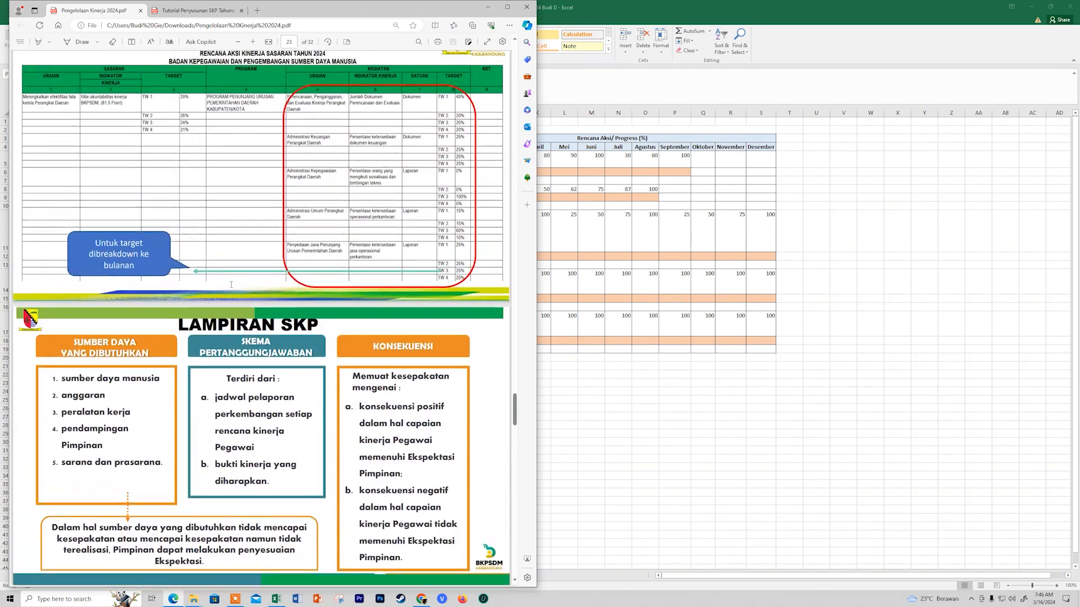
{"action": "scroll", "coordinate": [230, 285], "scroll_direction": "up", "scroll_amount": 3}
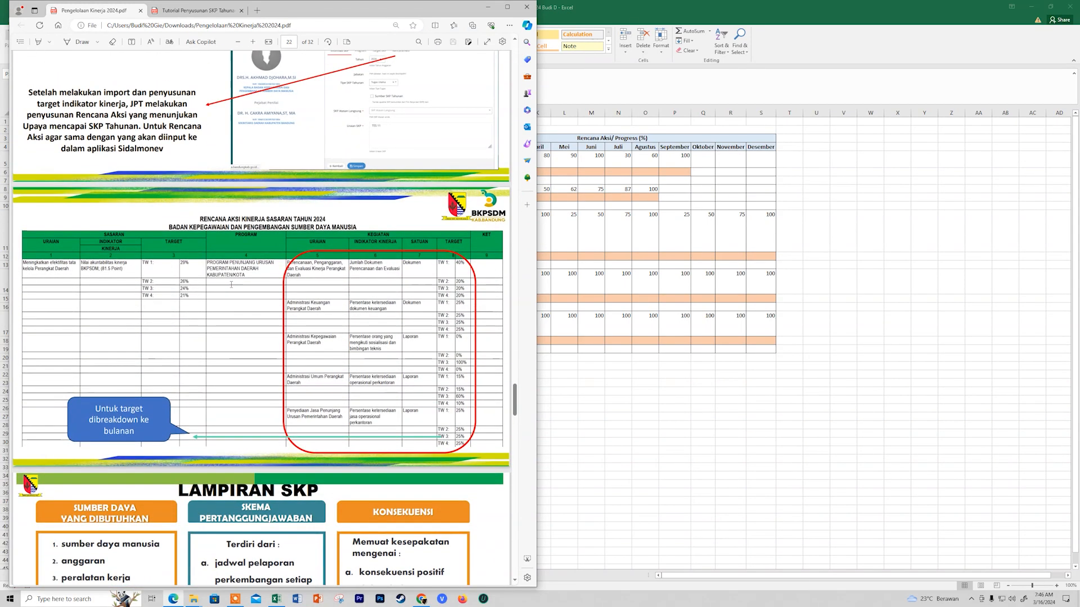
Step: Switch to the Excel SKP 2024 plan, enlarge the table and select the supervisor's first work result
{"action": "left_click", "coordinate": [854, 230]}
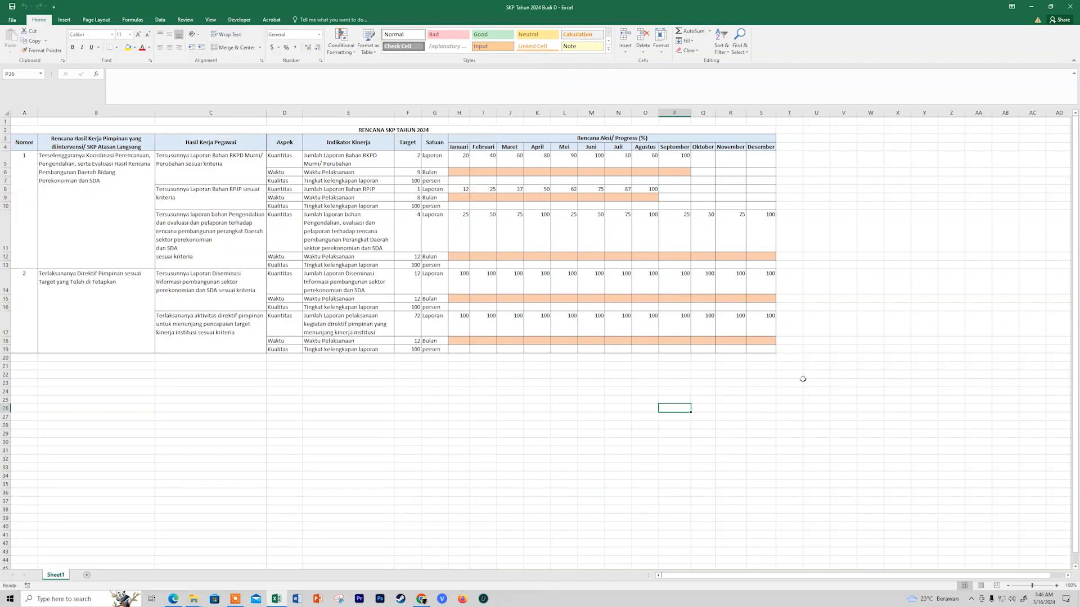
{"action": "scroll", "coordinate": [343, 396], "scroll_direction": "up", "scroll_amount": 1, "text": "ctrl"}
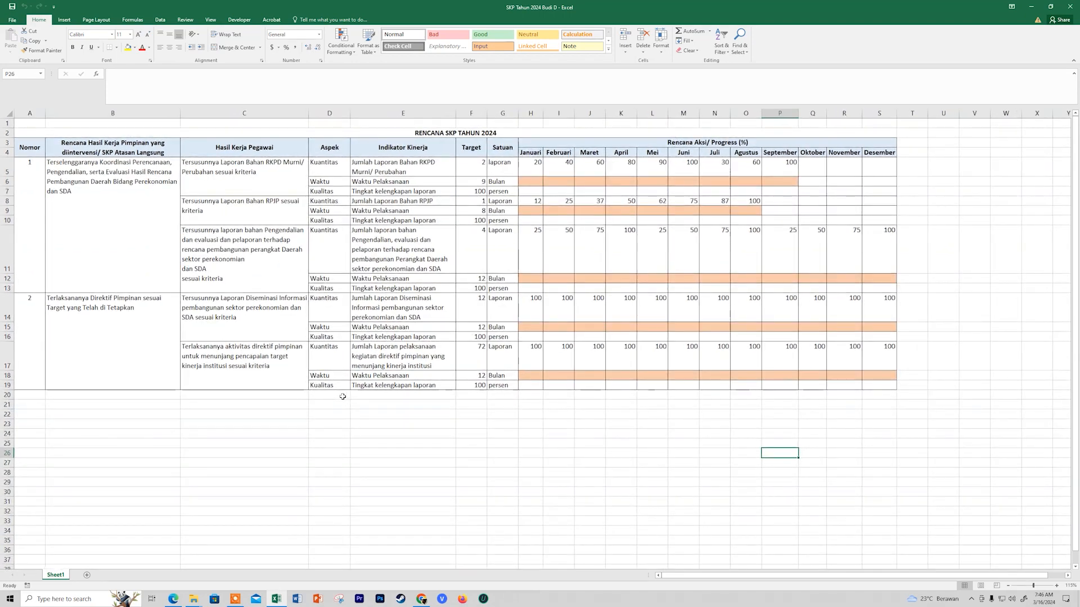
{"action": "scroll", "coordinate": [342, 397], "scroll_direction": "up", "scroll_amount": 1, "text": "ctrl"}
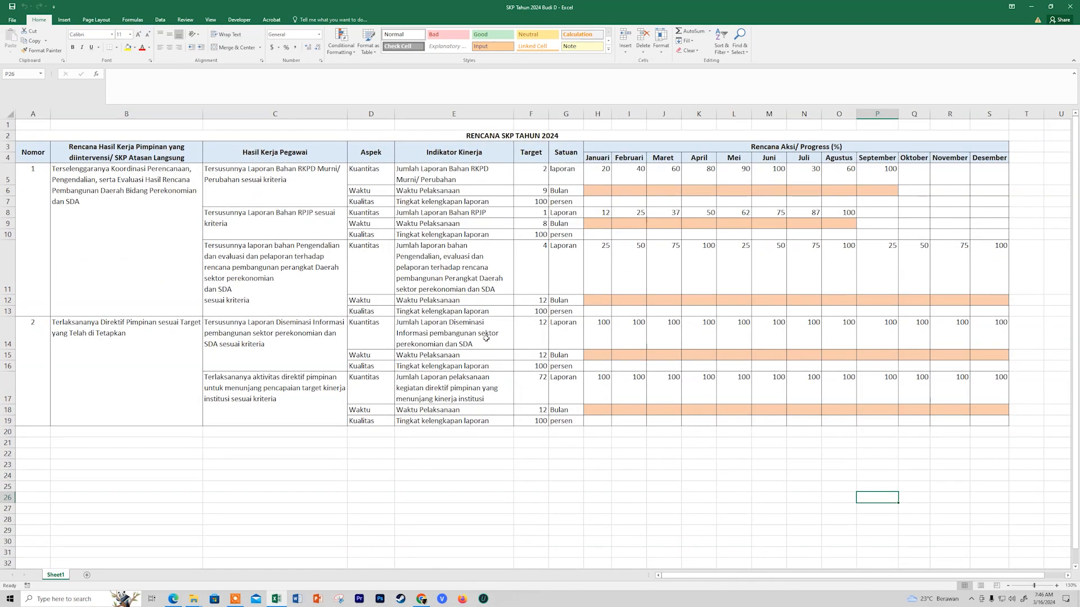
{"action": "left_click", "coordinate": [134, 210]}
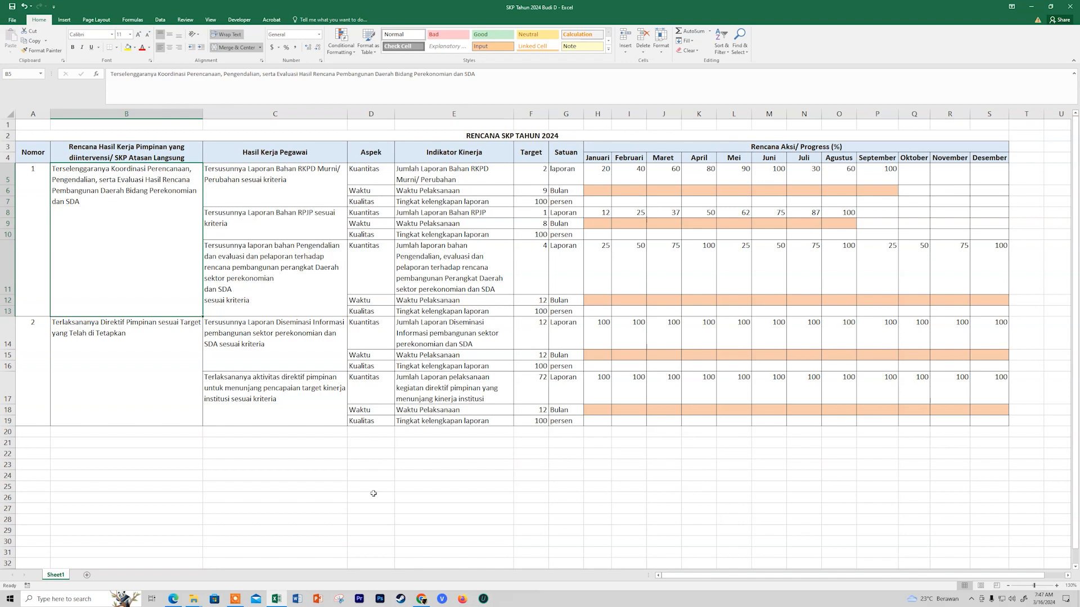
Step: Check the SKP Tahunan page of SASIKAP in Chrome, then return to Excel and select the first employee work result
{"action": "left_click", "coordinate": [421, 598]}
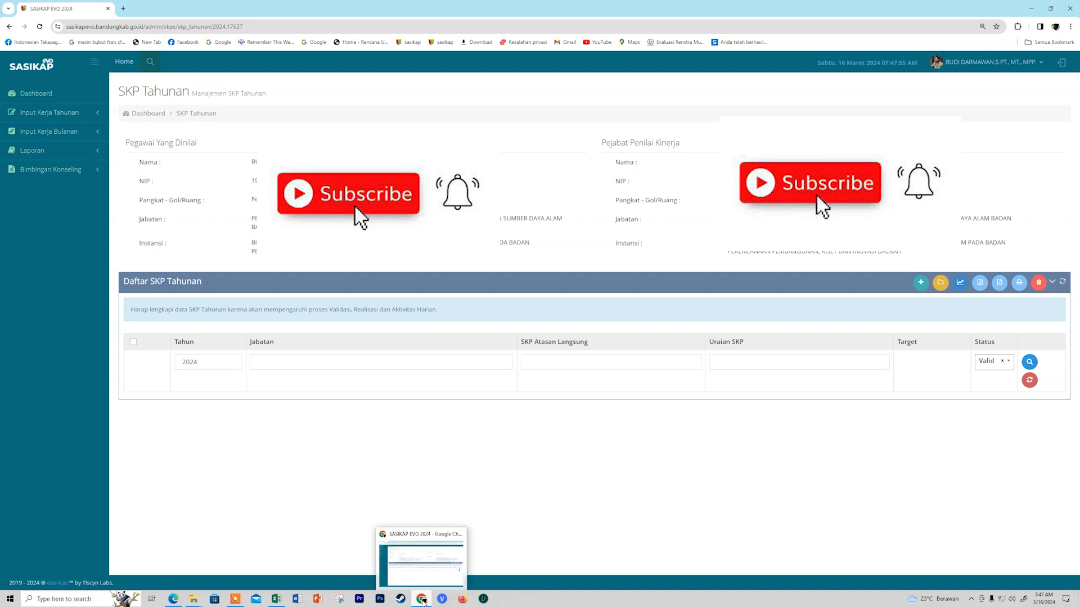
{"action": "left_click", "coordinate": [423, 602]}
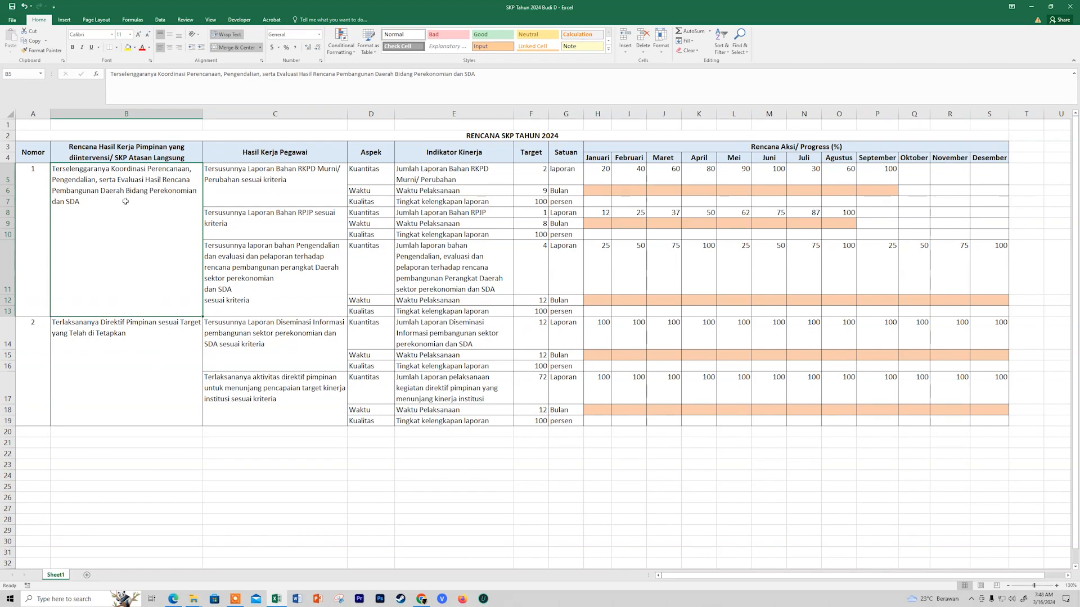
{"action": "left_click", "coordinate": [272, 187]}
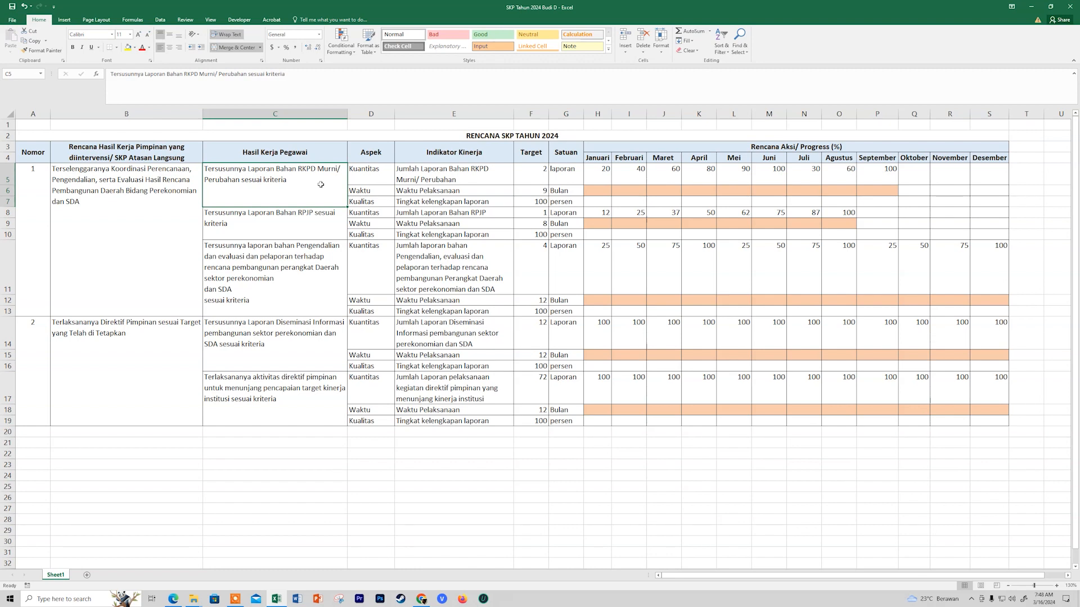
Step: Change RPJP to RPJPD in the employee work result in C8 and in its quantity indicator in E8
{"action": "left_click", "coordinate": [319, 231]}
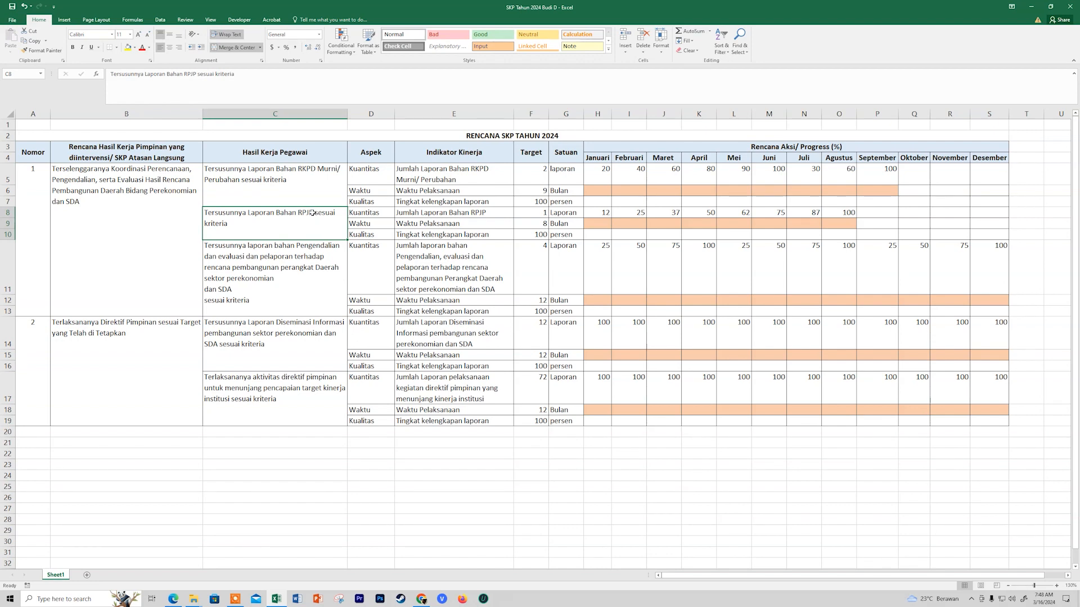
{"action": "double_click", "coordinate": [311, 213]}
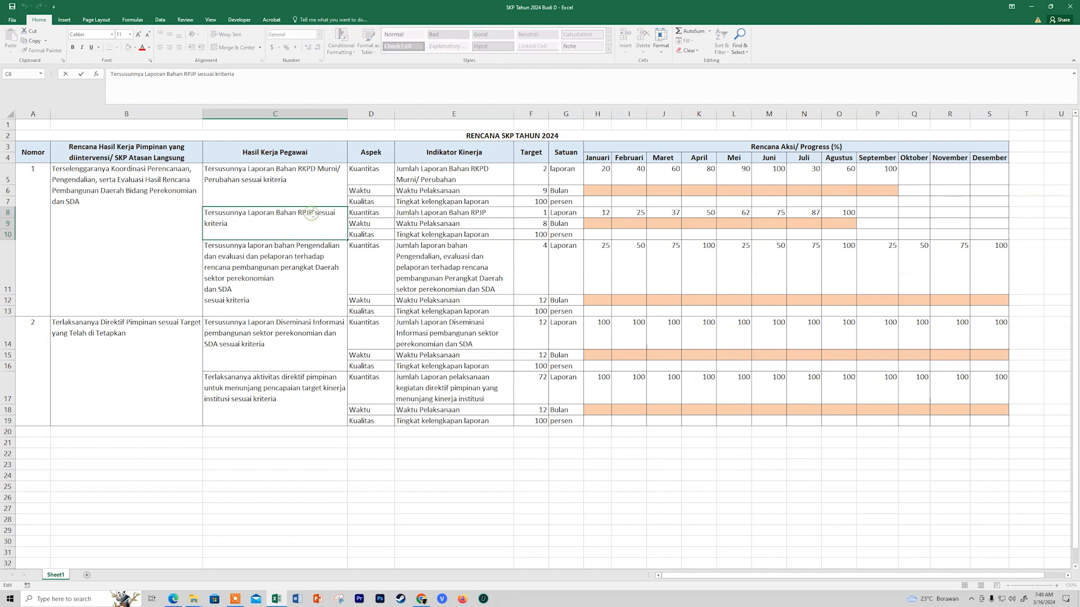
{"action": "type", "text": "D"}
{"action": "left_click", "coordinate": [359, 226]}
{"action": "left_click", "coordinate": [318, 225]}
{"action": "double_click", "coordinate": [493, 212]}
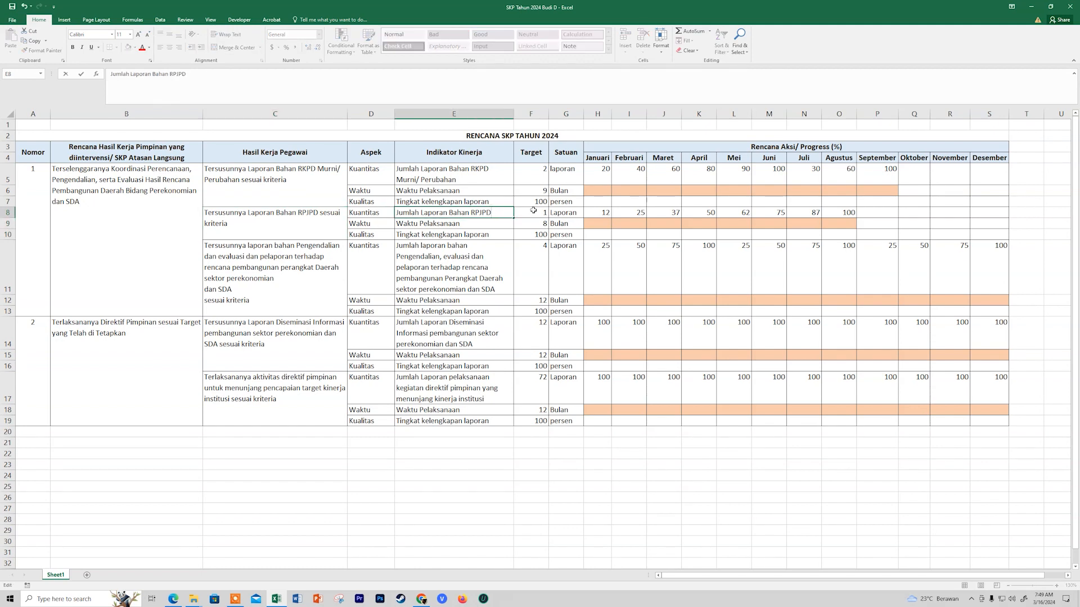
{"action": "left_click", "coordinate": [547, 214]}
{"action": "left_click", "coordinate": [486, 214]}
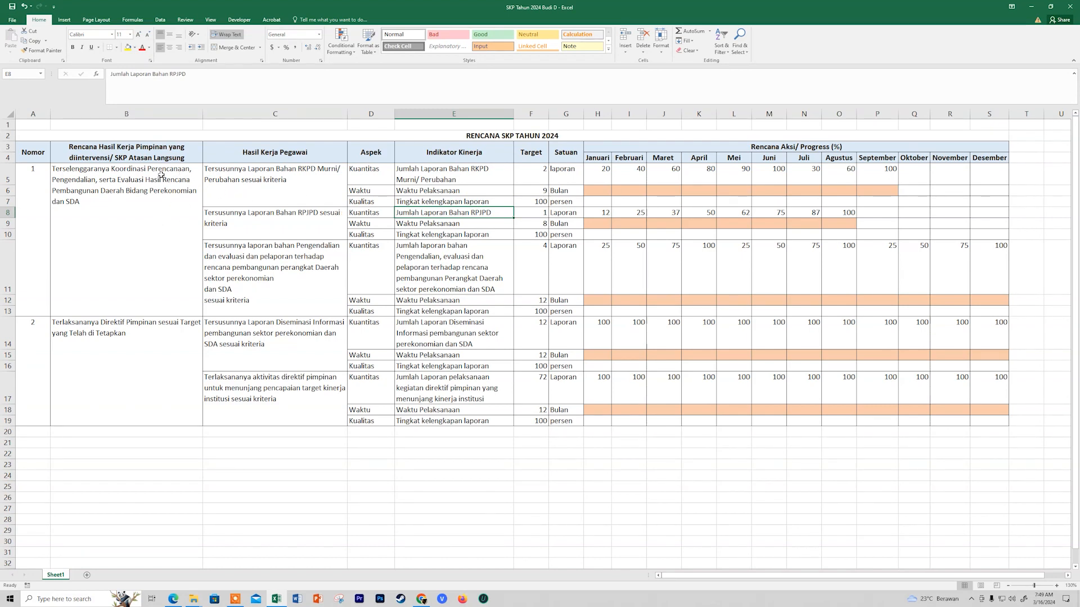
Step: Review the three employee work results under the supervisor's first result, then select the supervisor's second result in column B
{"action": "left_click", "coordinate": [262, 172]}
{"action": "left_click", "coordinate": [273, 219]}
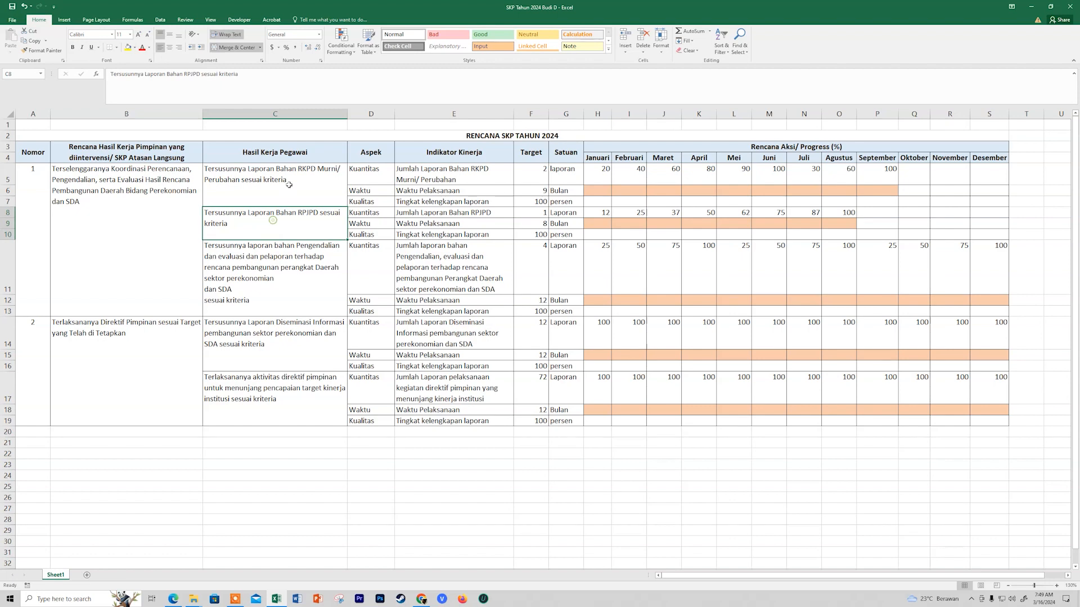
{"action": "left_click", "coordinate": [284, 262]}
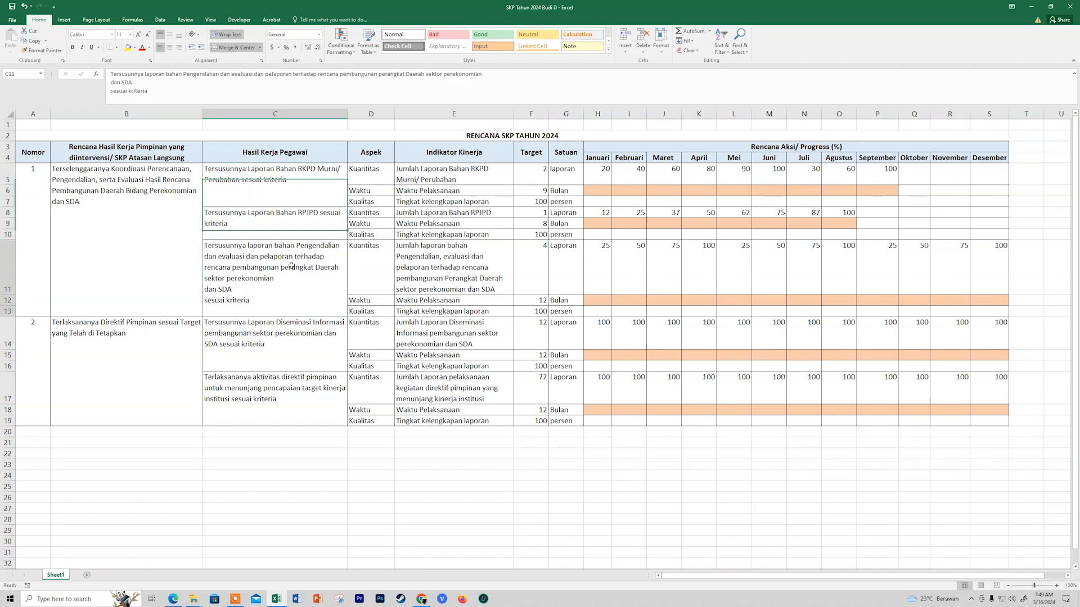
{"action": "left_click", "coordinate": [165, 201]}
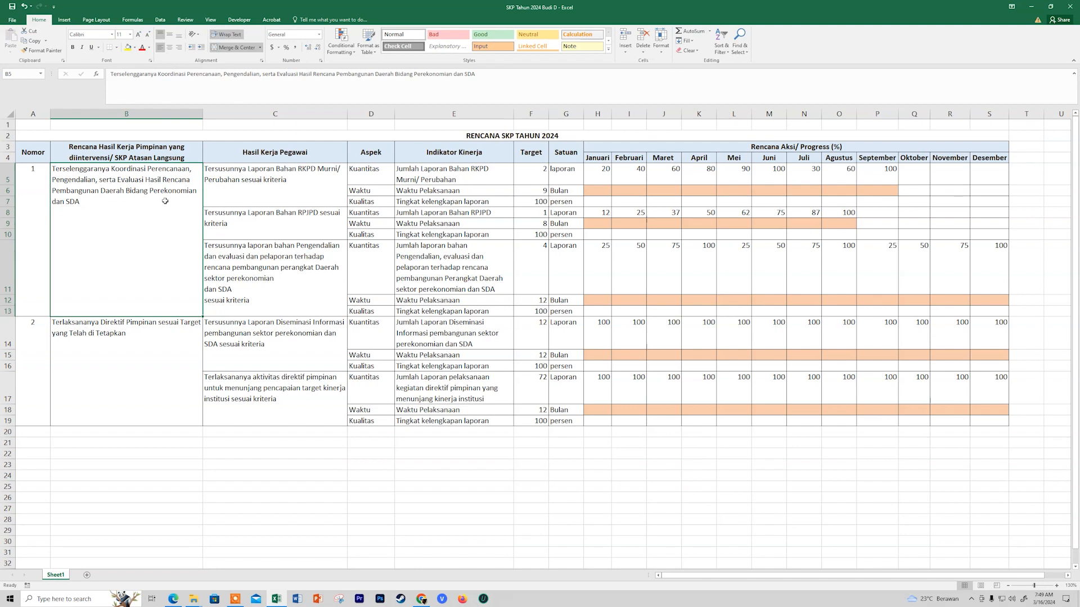
{"action": "left_click", "coordinate": [265, 189]}
{"action": "left_click", "coordinate": [269, 221]}
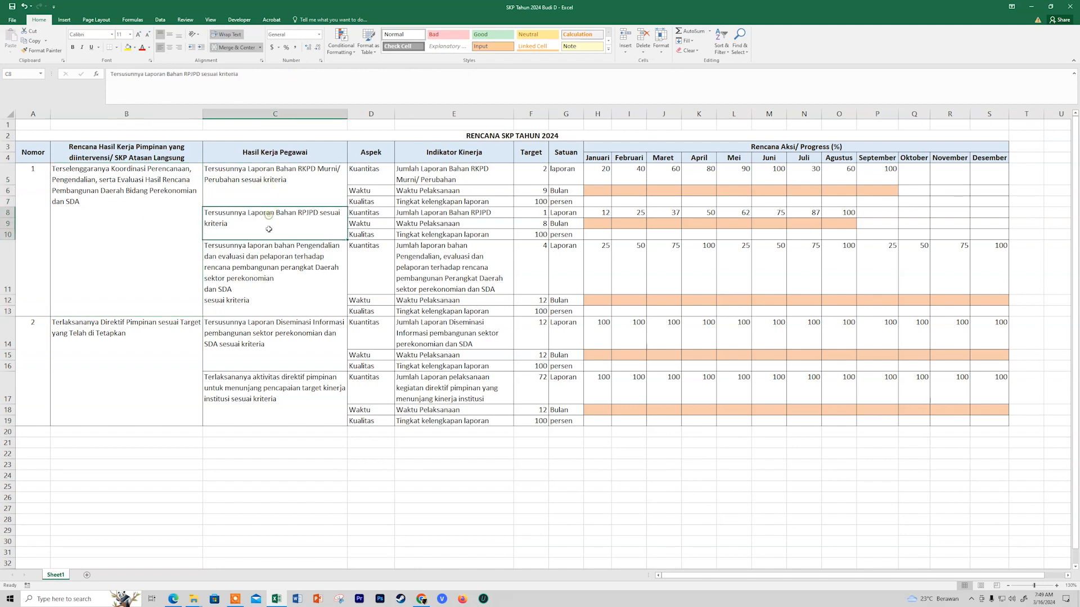
{"action": "left_click", "coordinate": [268, 263]}
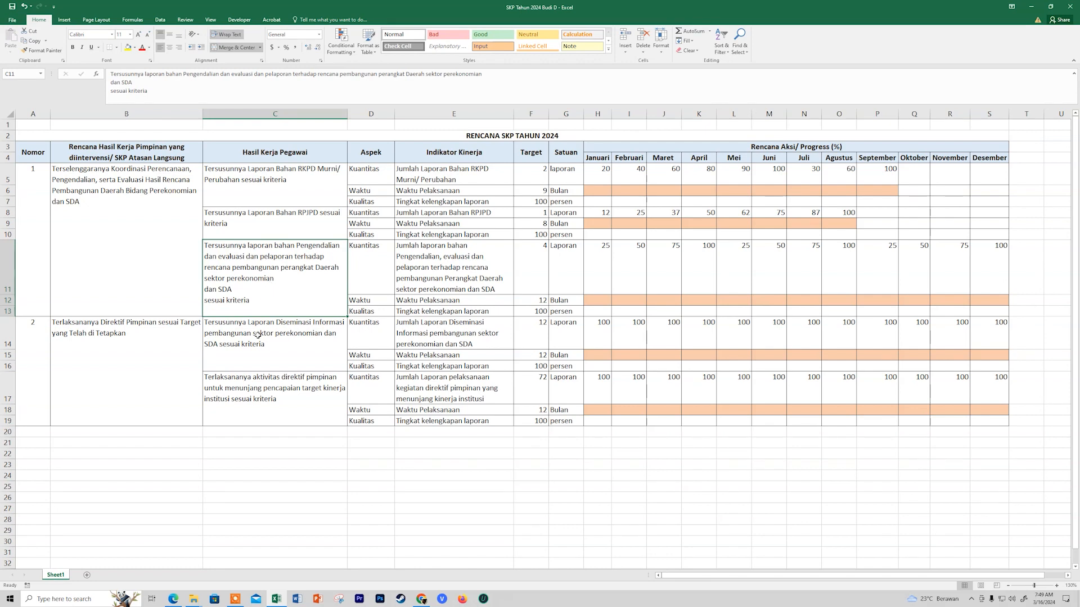
{"action": "left_click", "coordinate": [171, 349]}
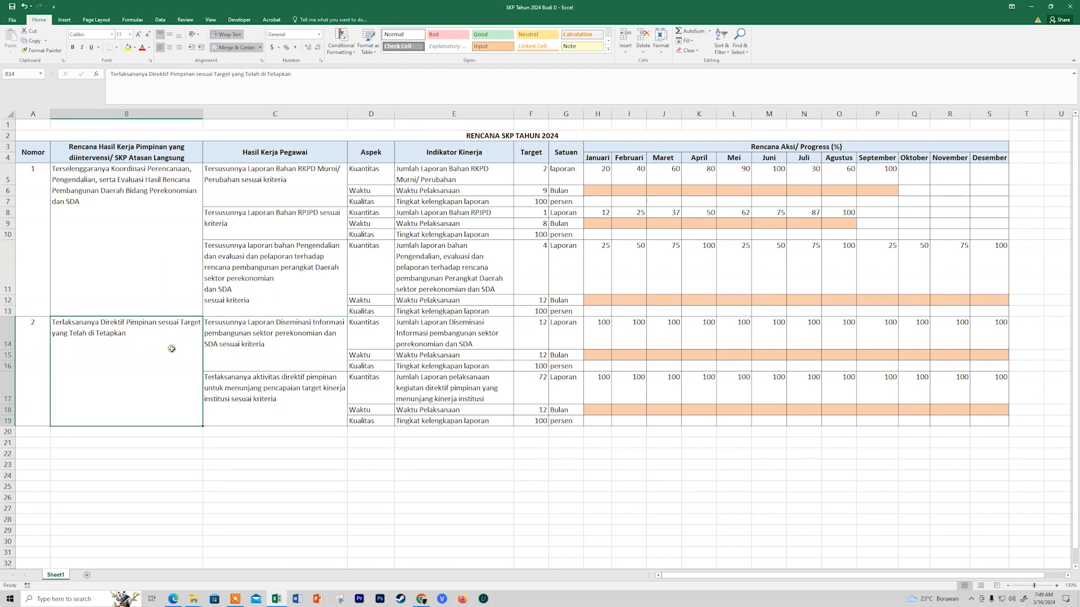
Step: Review the two employee work results under the supervisor's second result, then the first employee result with its quantity indicator and target
{"action": "left_click", "coordinate": [294, 350]}
{"action": "left_click", "coordinate": [288, 385]}
{"action": "left_click", "coordinate": [290, 360]}
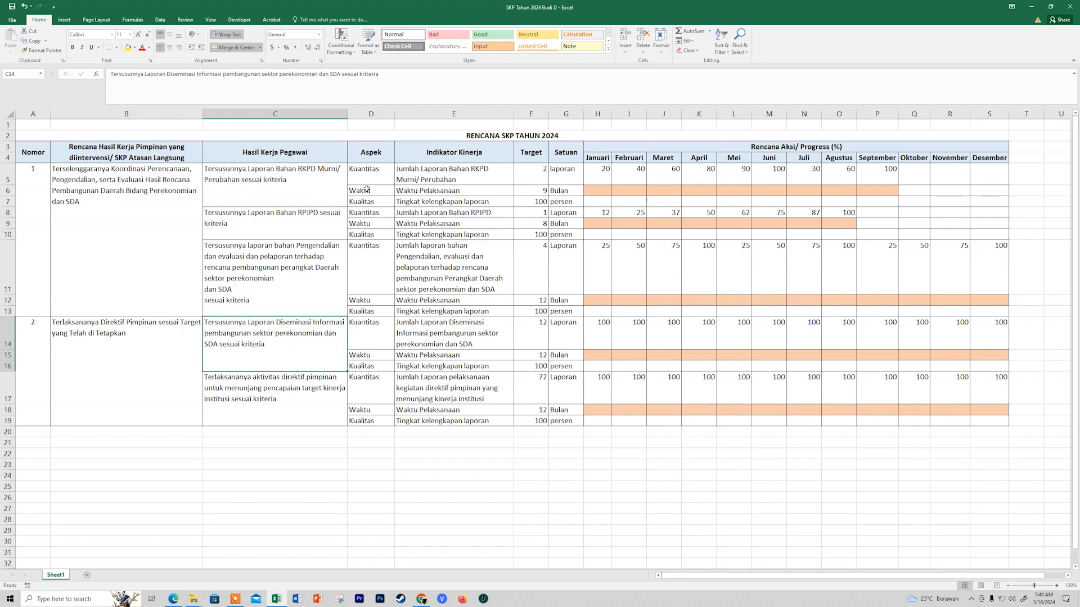
{"action": "left_click", "coordinate": [290, 181]}
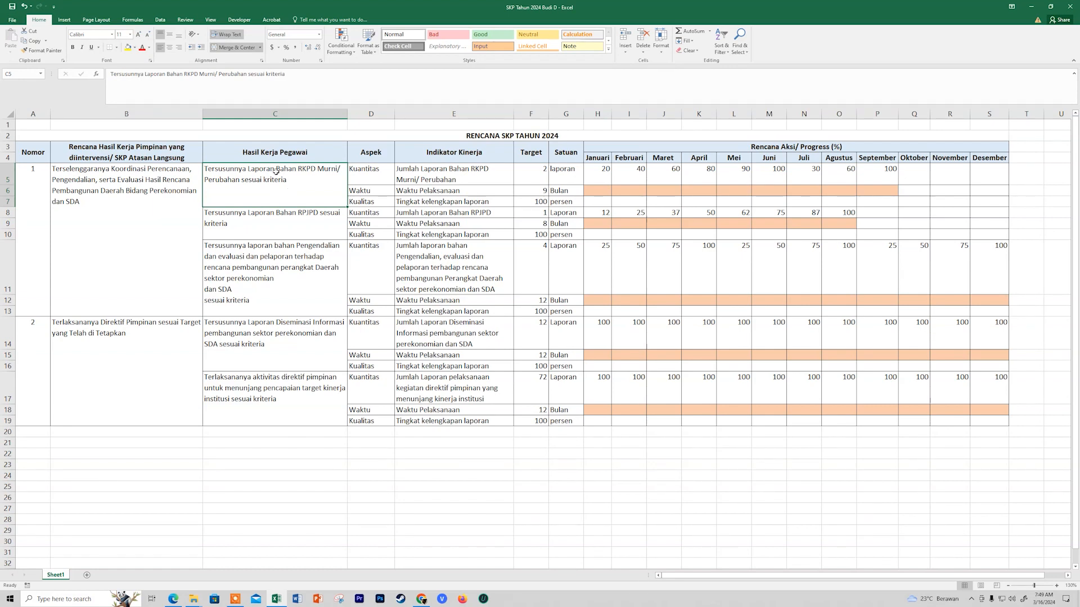
{"action": "left_click", "coordinate": [435, 179]}
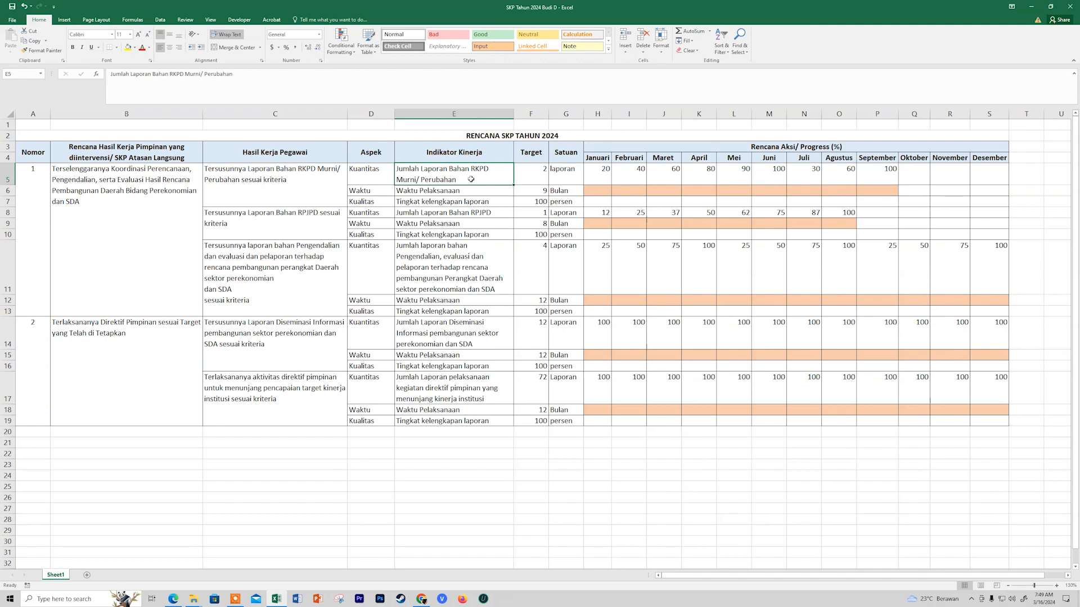
{"action": "left_click", "coordinate": [539, 176]}
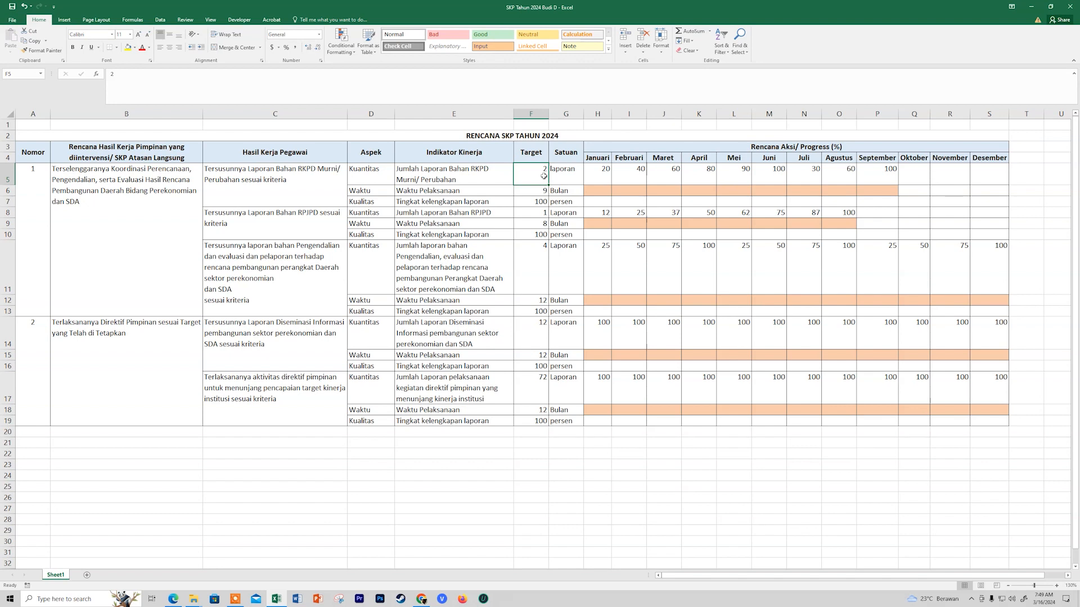
{"action": "left_click", "coordinate": [475, 178]}
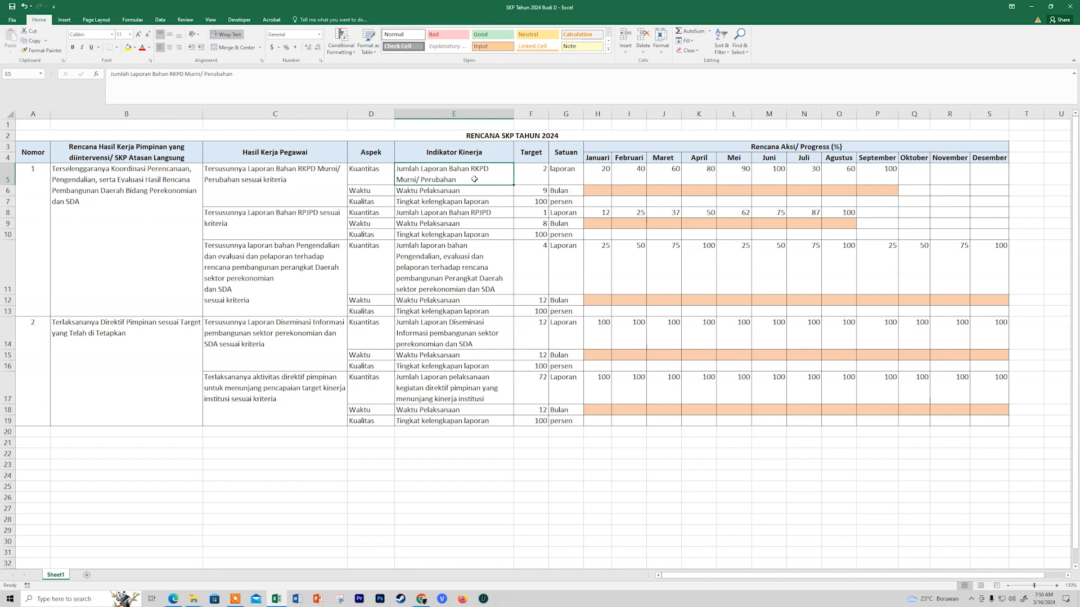
Step: Examine the monthly action-plan percentages for the RKPD report in row 5, from Januari to Juni and from Juli to September
{"action": "left_click", "coordinate": [765, 177]}
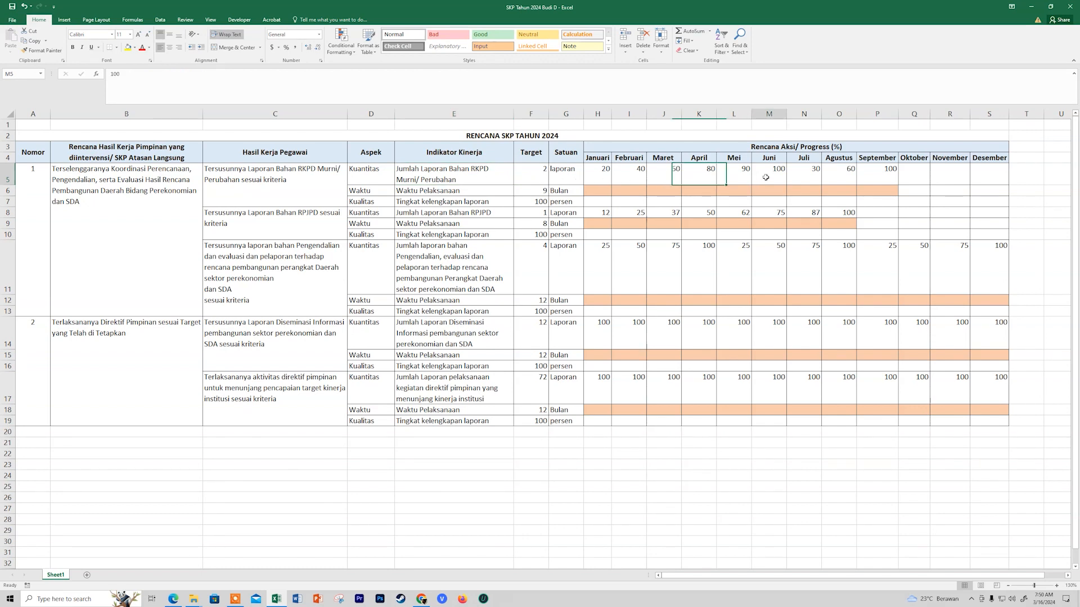
{"action": "left_click_drag", "start_coordinate": [603, 178], "coordinate": [759, 170]}
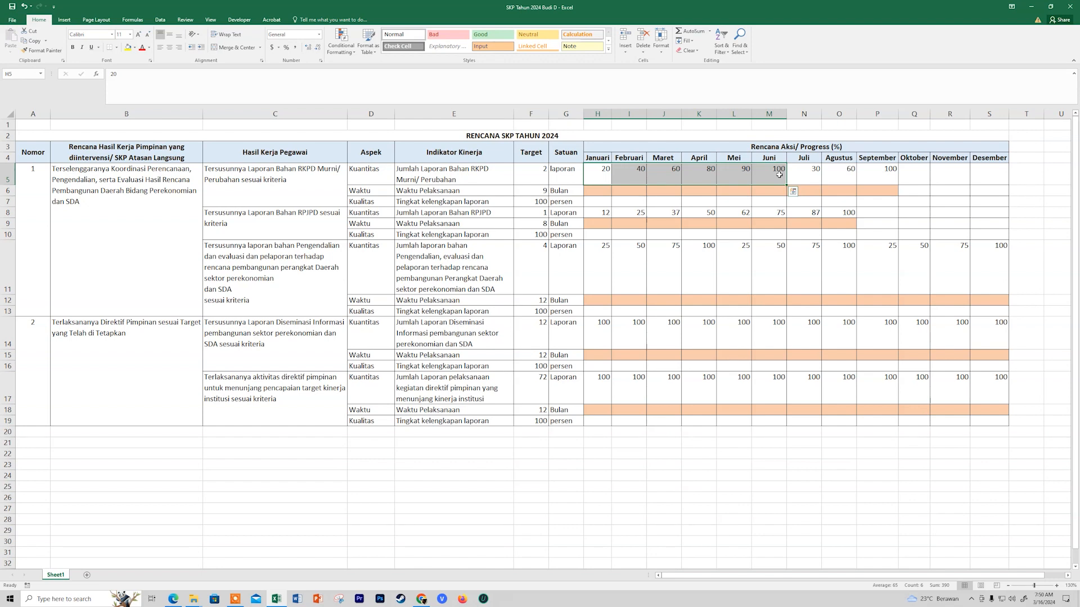
{"action": "left_click", "coordinate": [810, 175]}
{"action": "left_click_drag", "start_coordinate": [810, 176], "coordinate": [869, 175]}
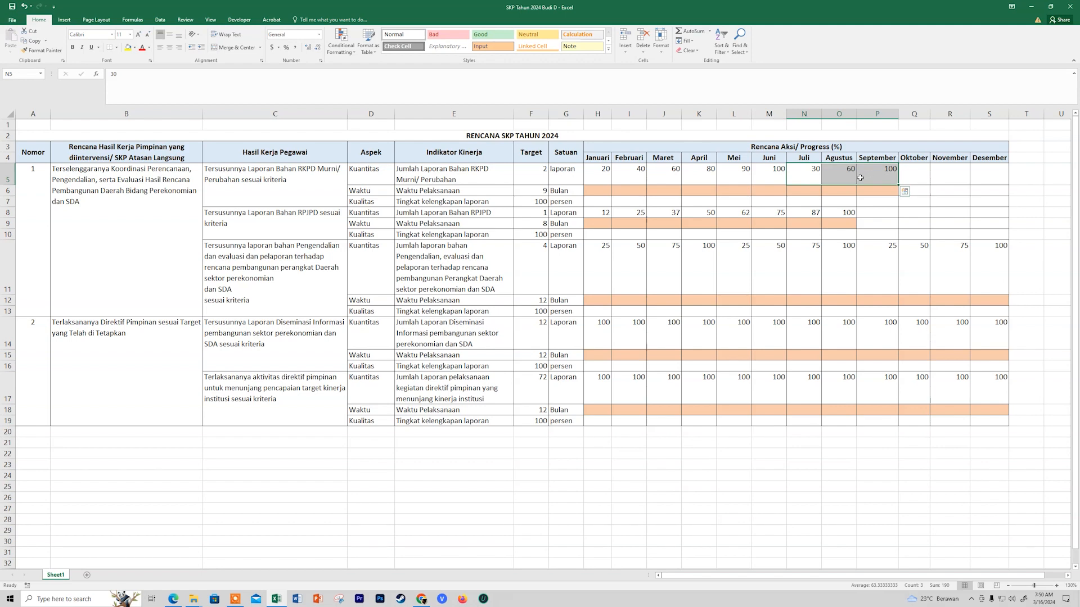
{"action": "left_click", "coordinate": [809, 177]}
{"action": "left_click", "coordinate": [848, 178]}
{"action": "left_click", "coordinate": [881, 175]}
{"action": "left_click", "coordinate": [743, 175]}
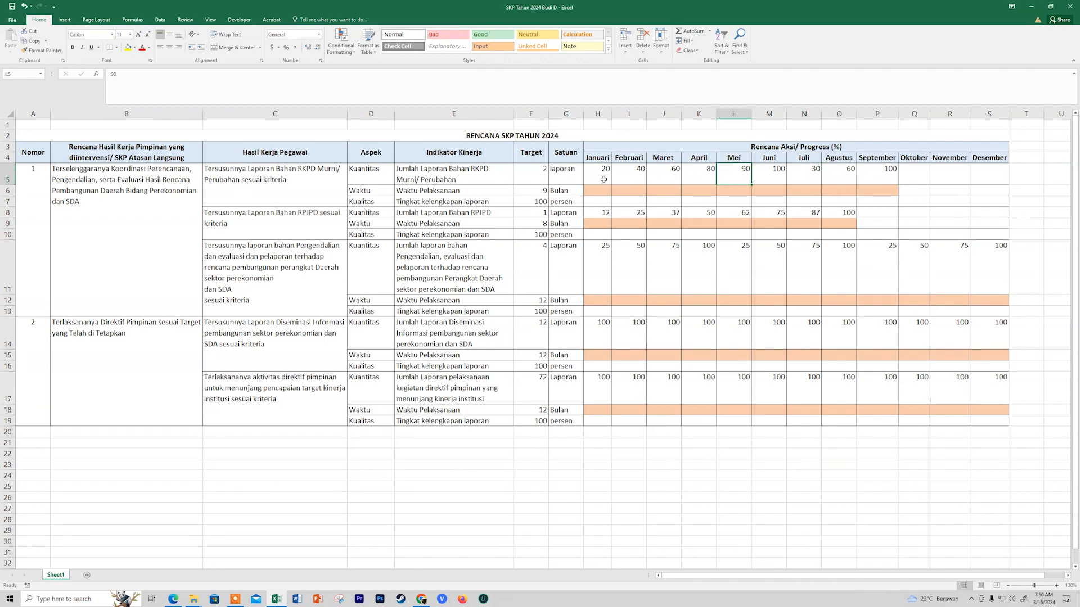
{"action": "left_click", "coordinate": [604, 179]}
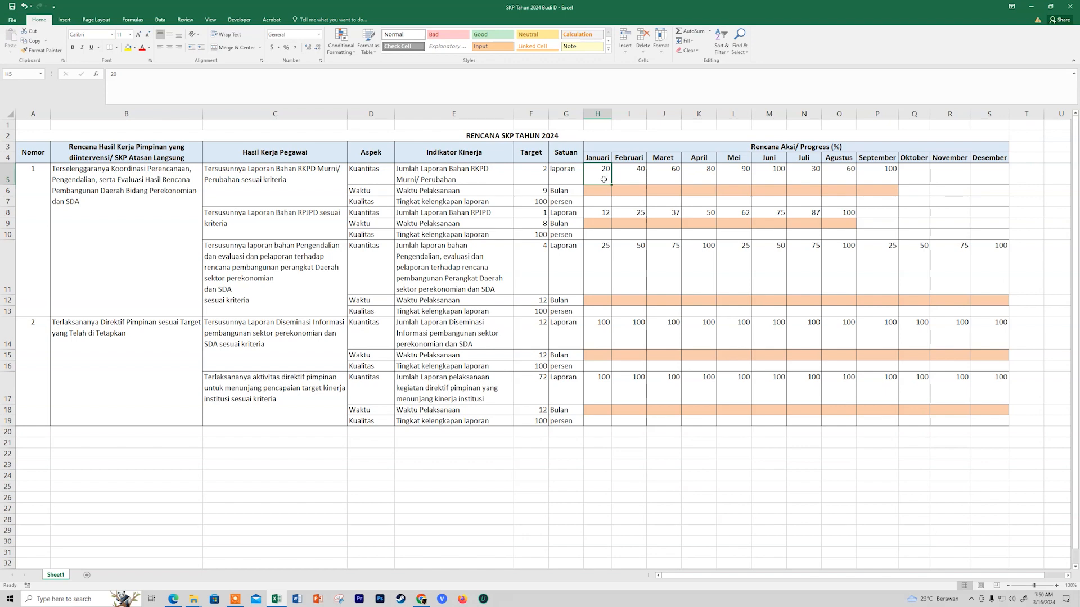
{"action": "left_click", "coordinate": [631, 177]}
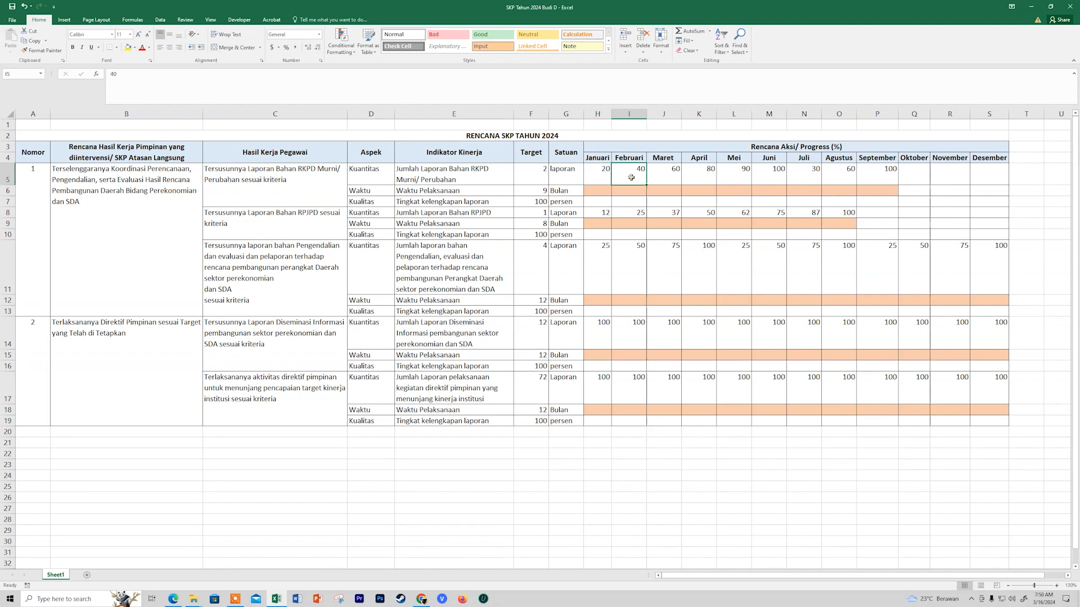
{"action": "left_click_drag", "start_coordinate": [617, 176], "coordinate": [772, 175]}
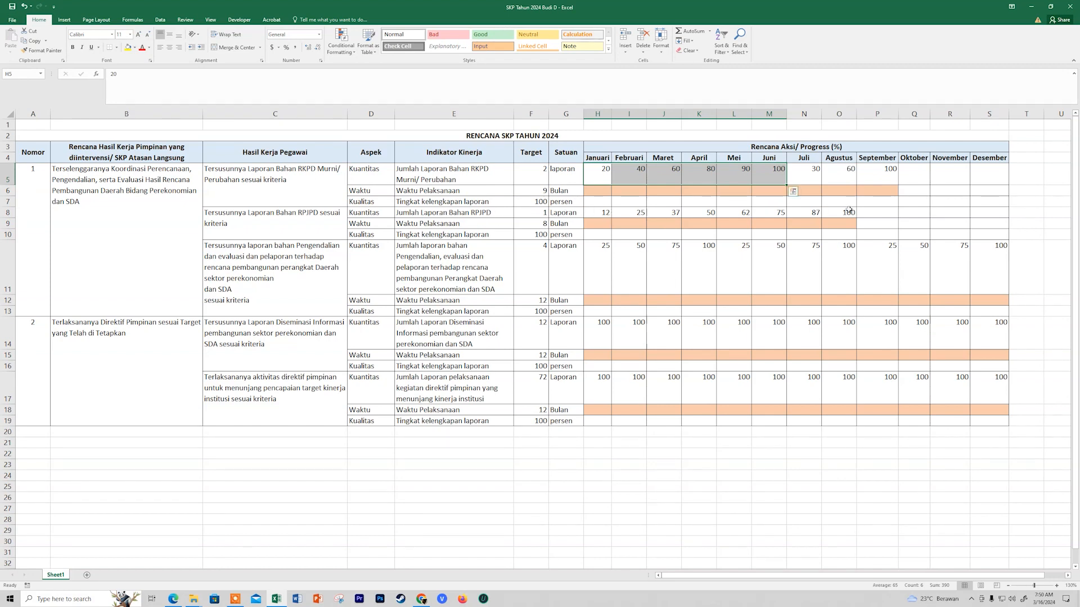
Step: Examine the monthly progress percentages for the RPJPD report in row 8 and compare them with Juni in the RKPD row
{"action": "left_click", "coordinate": [826, 212]}
{"action": "left_click", "coordinate": [601, 215]}
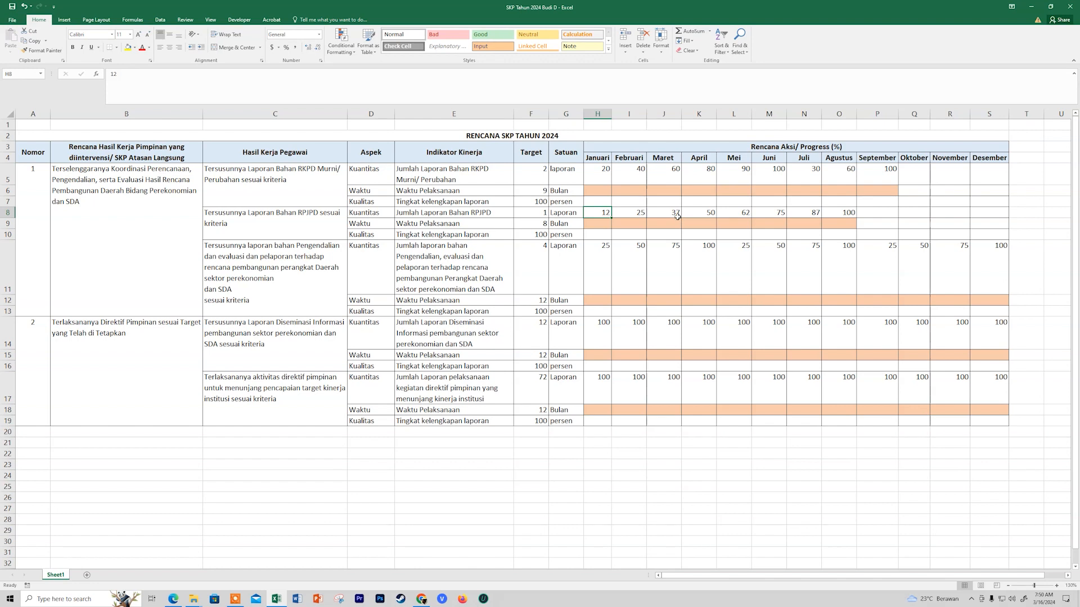
{"action": "left_click", "coordinate": [844, 213]}
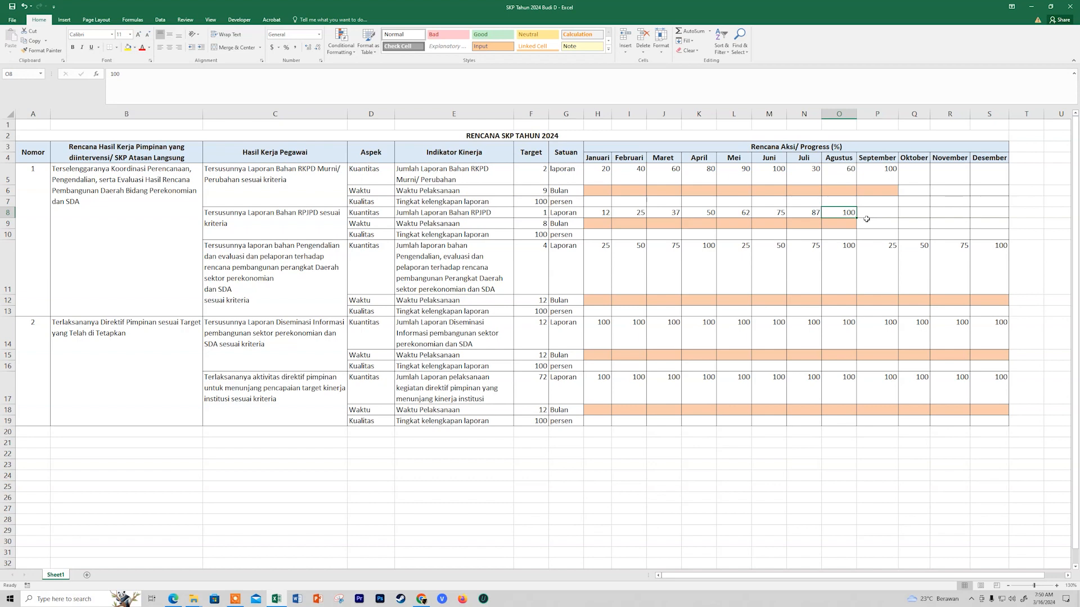
{"action": "left_click", "coordinate": [606, 212]}
{"action": "left_click", "coordinate": [629, 212]}
{"action": "left_click", "coordinate": [663, 213]}
{"action": "left_click", "coordinate": [699, 212]}
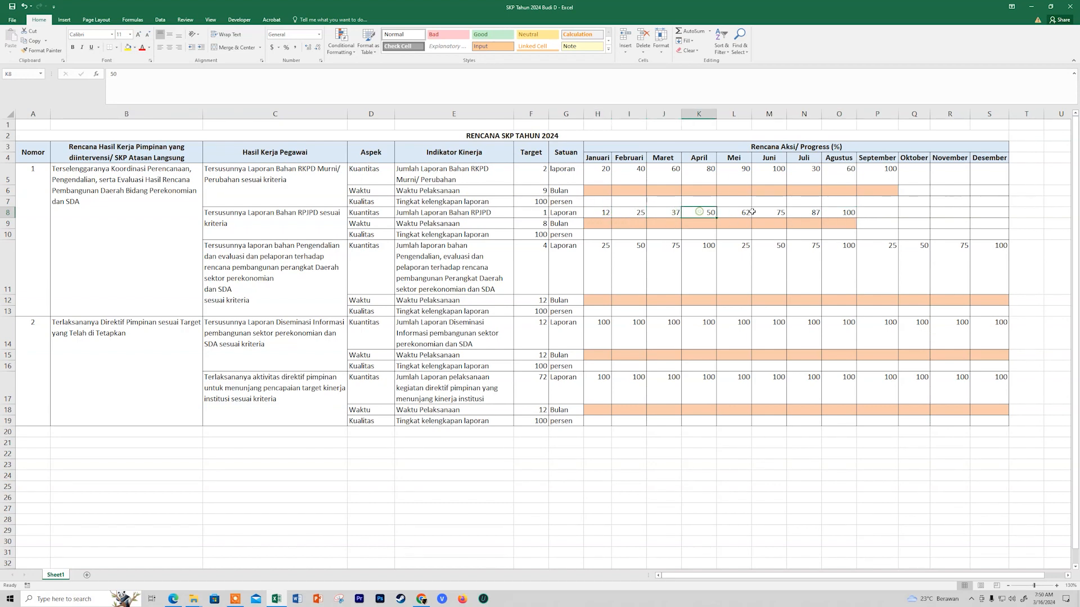
{"action": "left_click", "coordinate": [752, 212]}
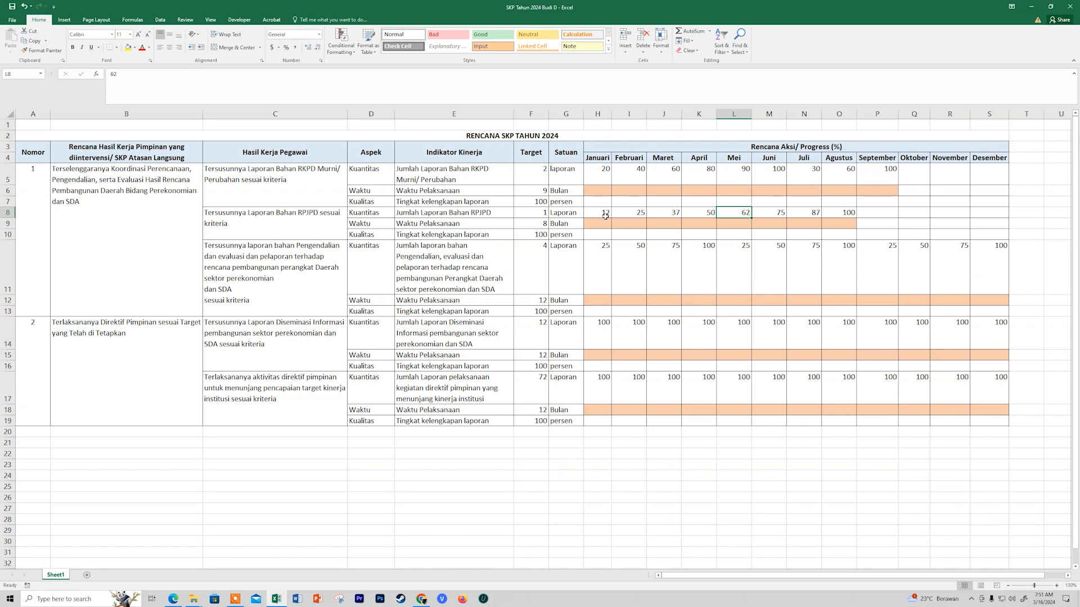
{"action": "left_click", "coordinate": [605, 215]}
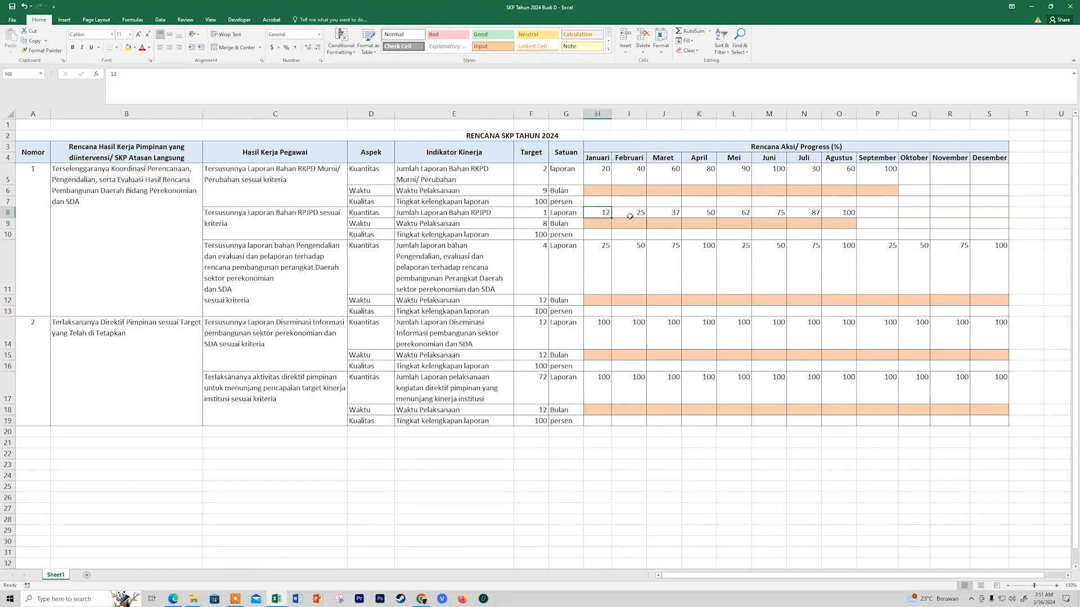
{"action": "left_click", "coordinate": [630, 213]}
{"action": "left_click", "coordinate": [687, 215]}
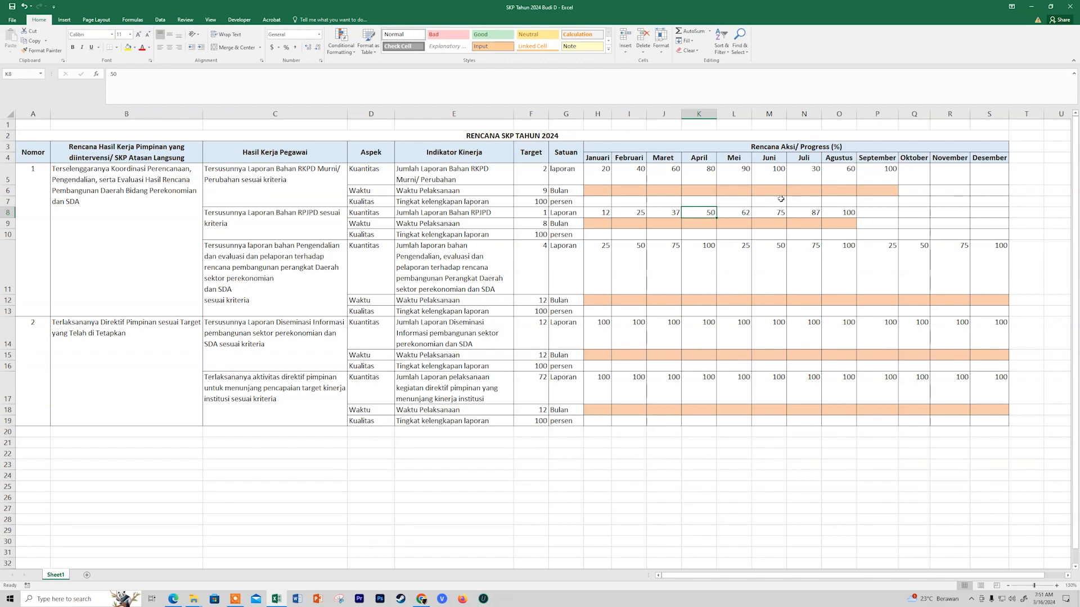
{"action": "left_click", "coordinate": [778, 179]}
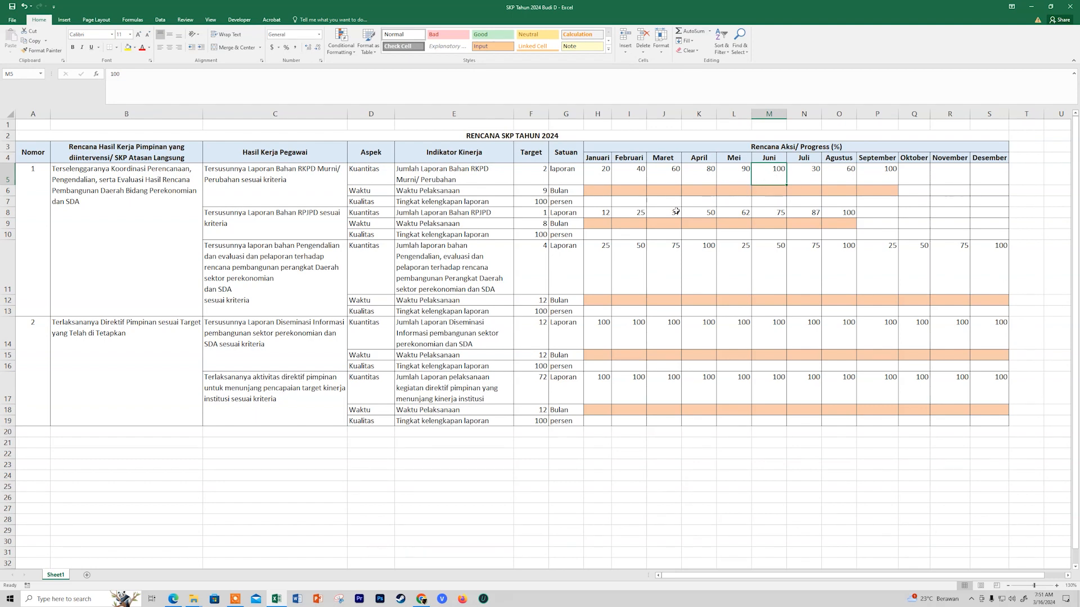
Step: Review the Waktu and Kualitas targets of the first employee work result, then select that result in C5
{"action": "left_click", "coordinate": [538, 194]}
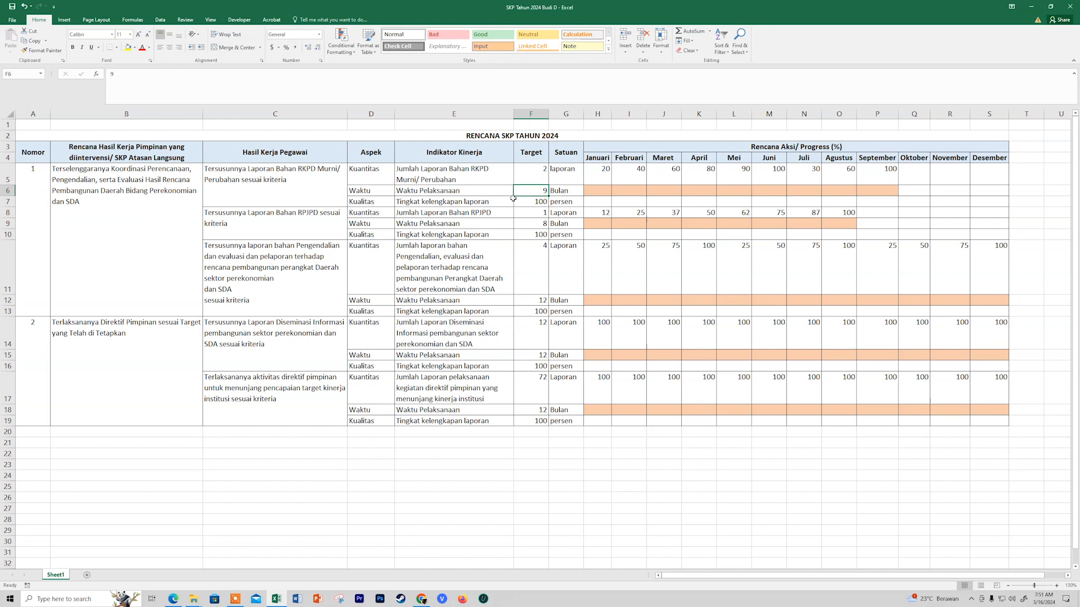
{"action": "left_click", "coordinate": [557, 192]}
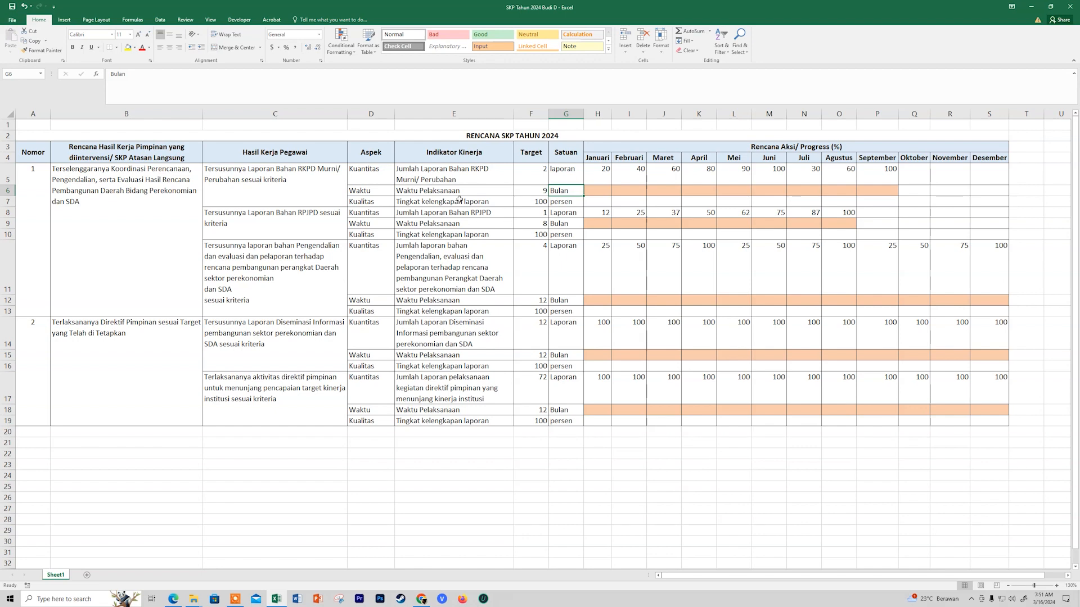
{"action": "left_click", "coordinate": [440, 202]}
{"action": "left_click", "coordinate": [528, 203]}
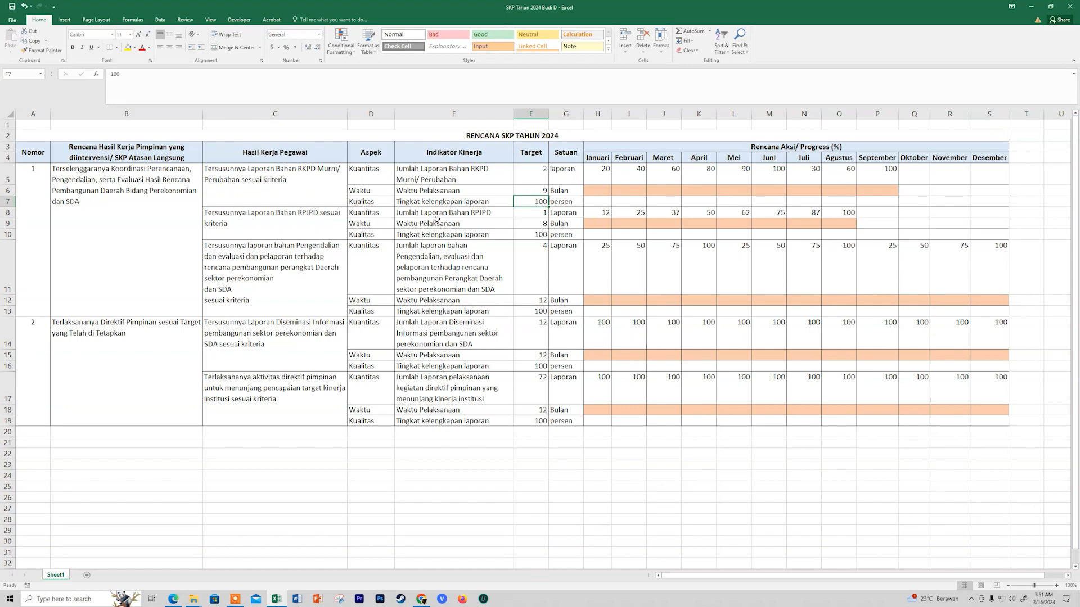
{"action": "left_click", "coordinate": [264, 189]}
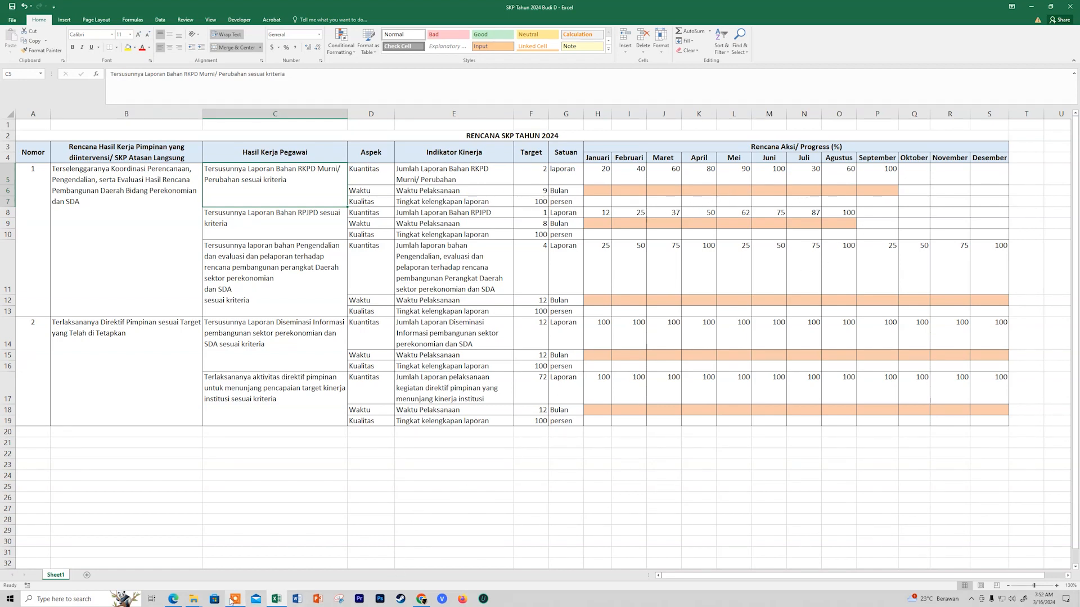
Step: Check the Lampiran SKP section of the guidance PDF in Edge, then return to Excel and minimise the plan
{"action": "left_click", "coordinate": [173, 599]}
{"action": "scroll", "coordinate": [84, 372], "scroll_direction": "down", "scroll_amount": 5}
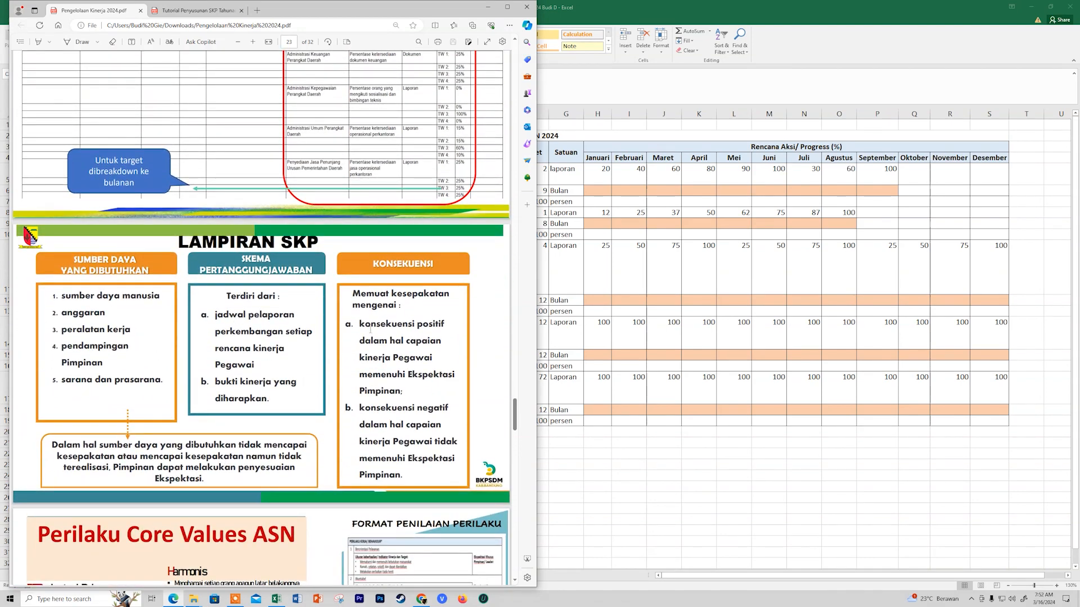
{"action": "left_click", "coordinate": [785, 462]}
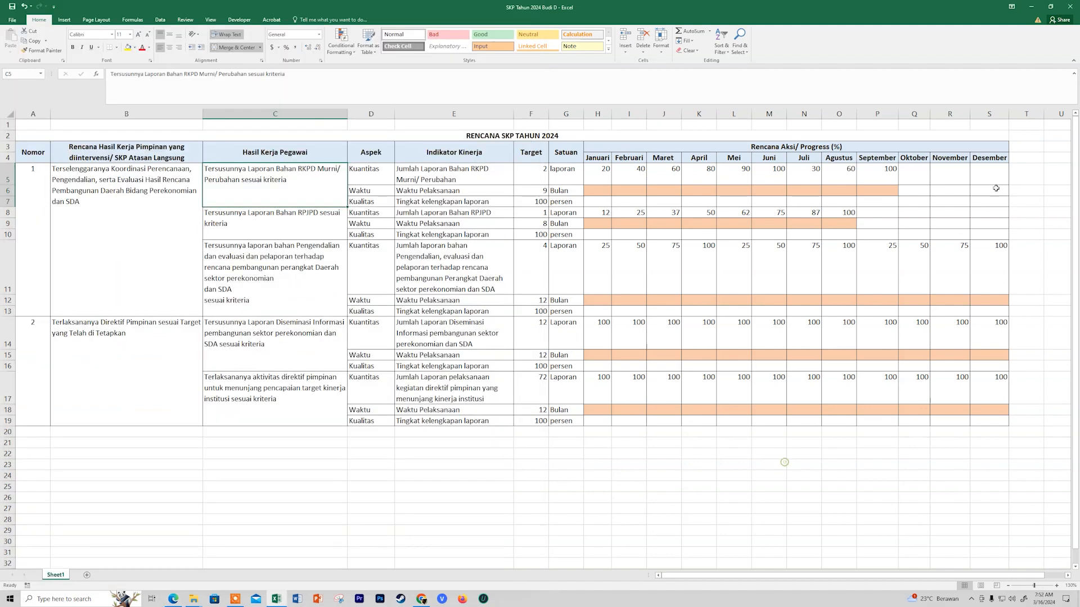
{"action": "left_click", "coordinate": [1037, 10]}
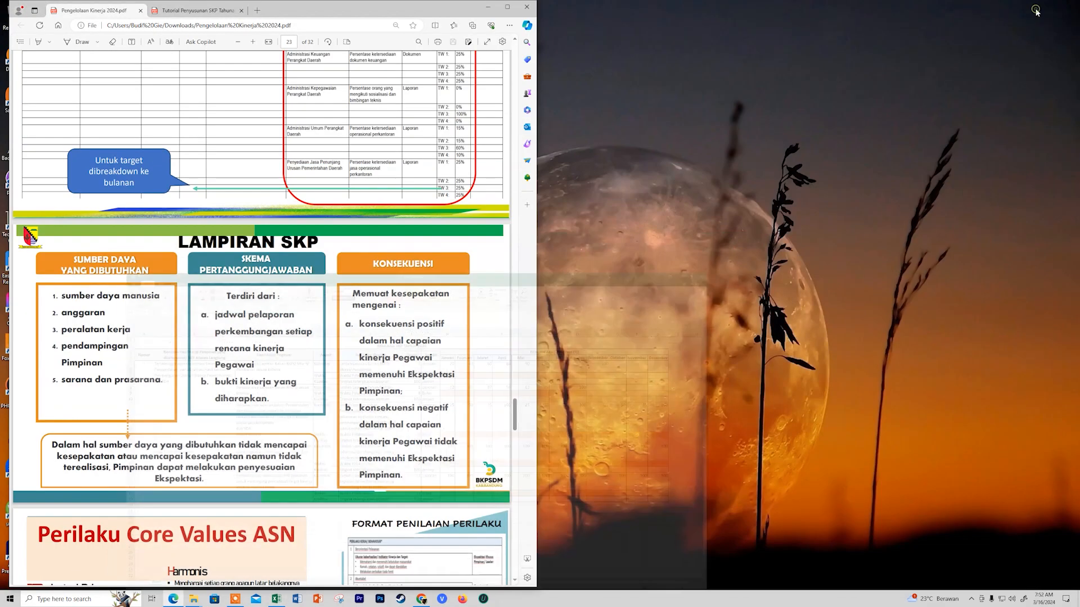
Step: Switch to SASIKAP in Chrome and open a new SKP Tahunan entry form for 2024
{"action": "left_click", "coordinate": [421, 599]}
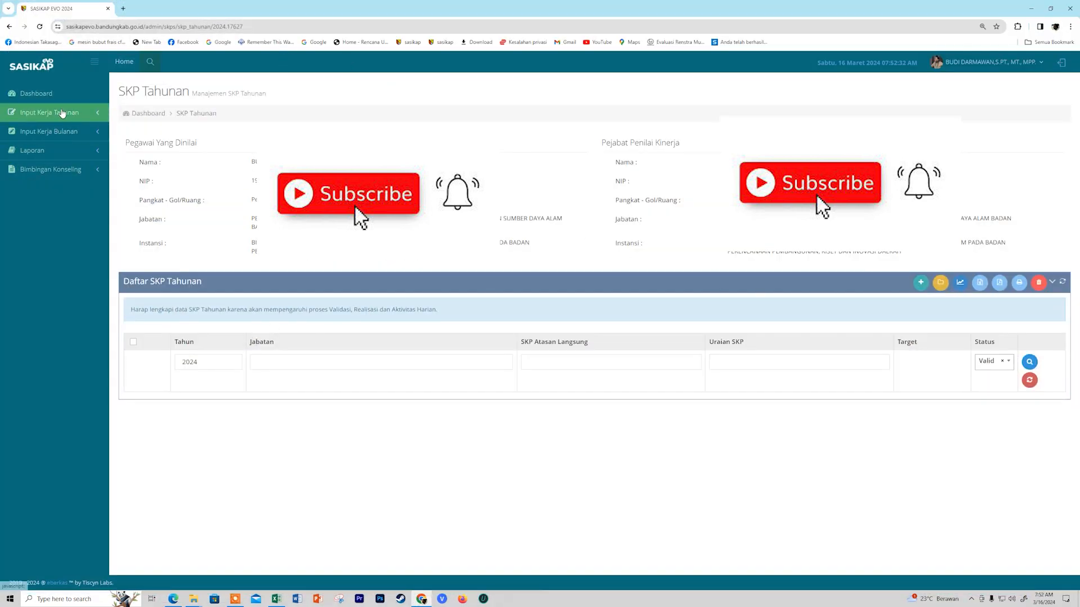
{"action": "left_click", "coordinate": [63, 114]}
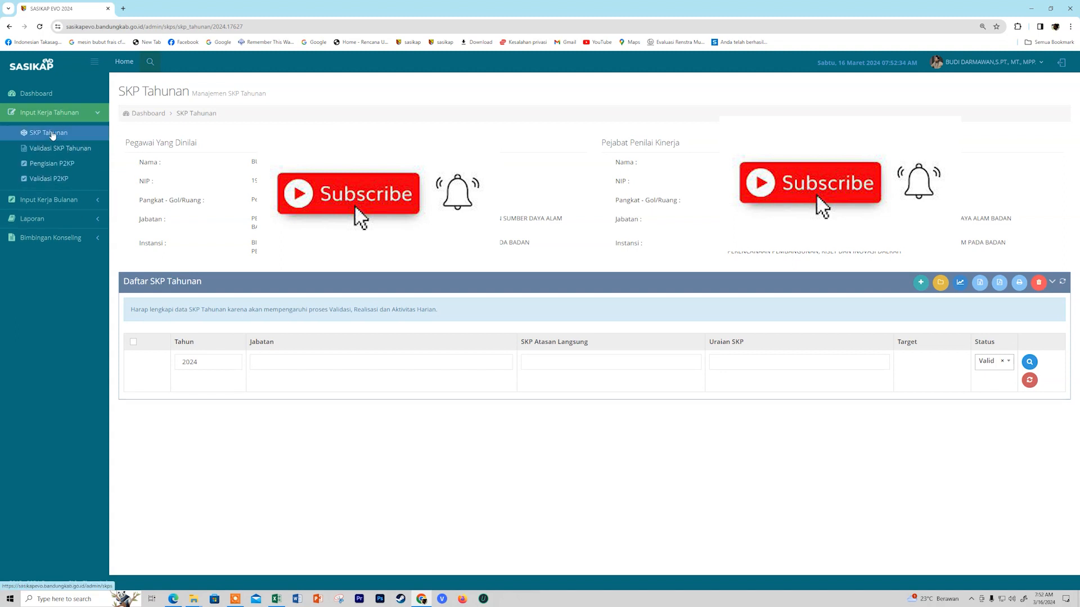
{"action": "left_click", "coordinate": [51, 133]}
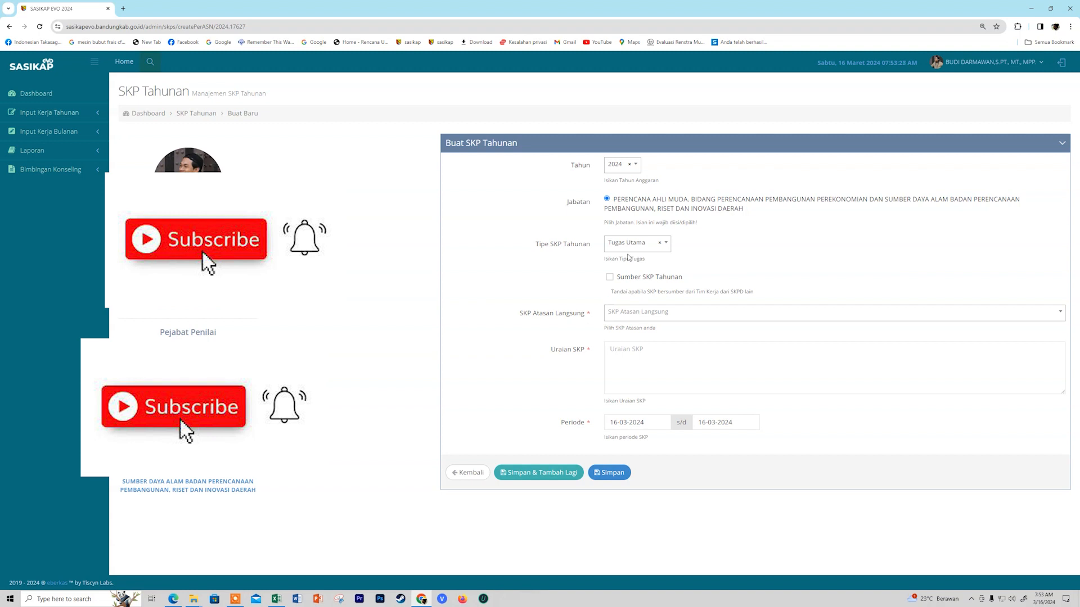
Step: Set SKP Atasan Langsung to the "Terselenggaranya Koordinasi Perencanaan, Pengendalian, serta Evaluasi Hasil Rencana Pembangunan Daerah Bidang Perekonomian dan SDA" entry
{"action": "left_click", "coordinate": [673, 319]}
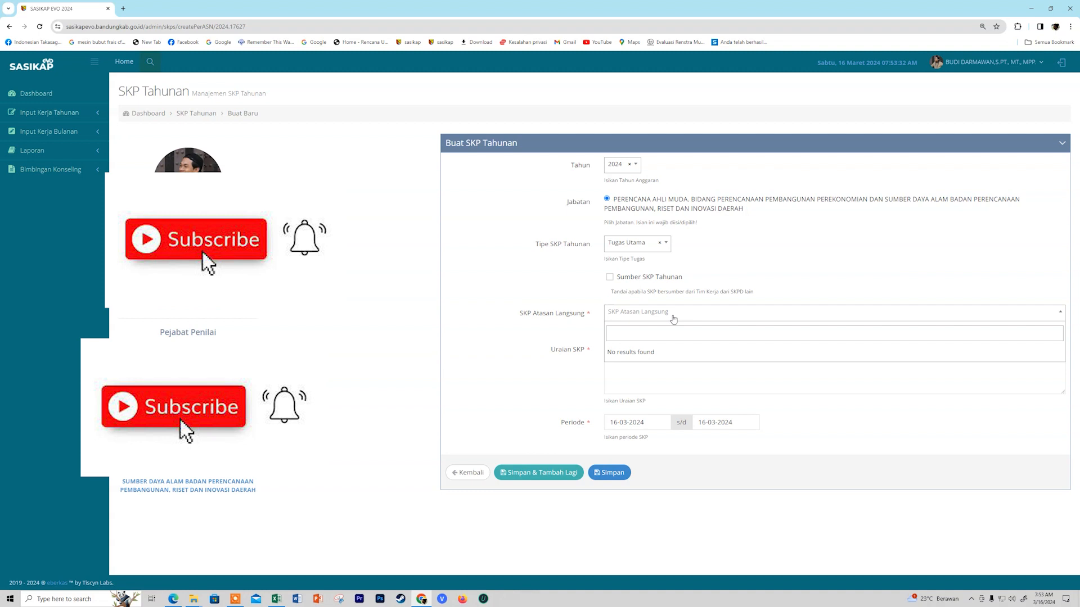
{"action": "type", "text": "a"}
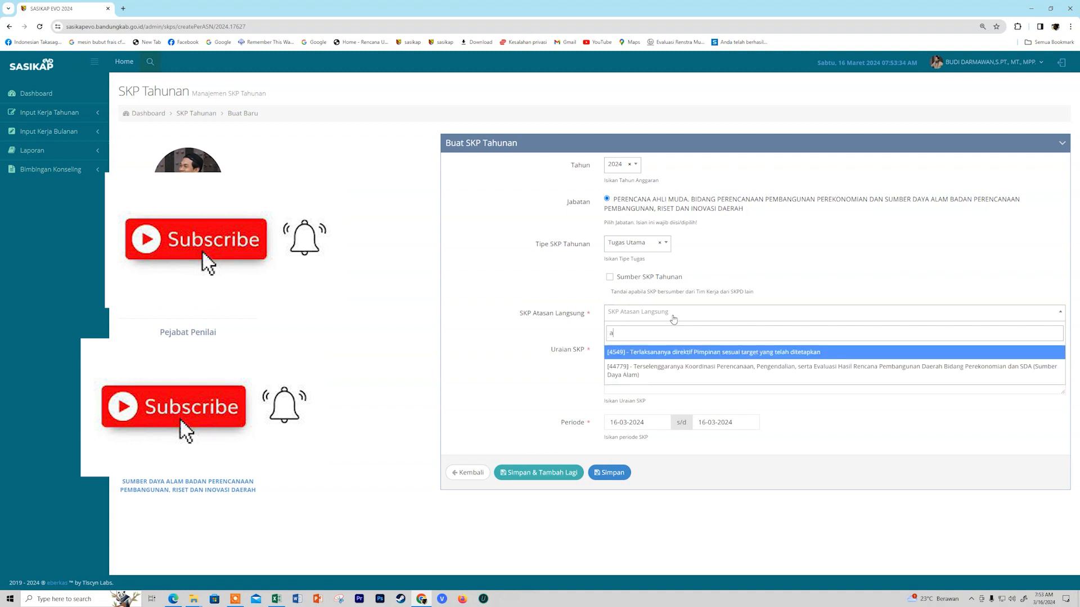
{"action": "left_click", "coordinate": [679, 368]}
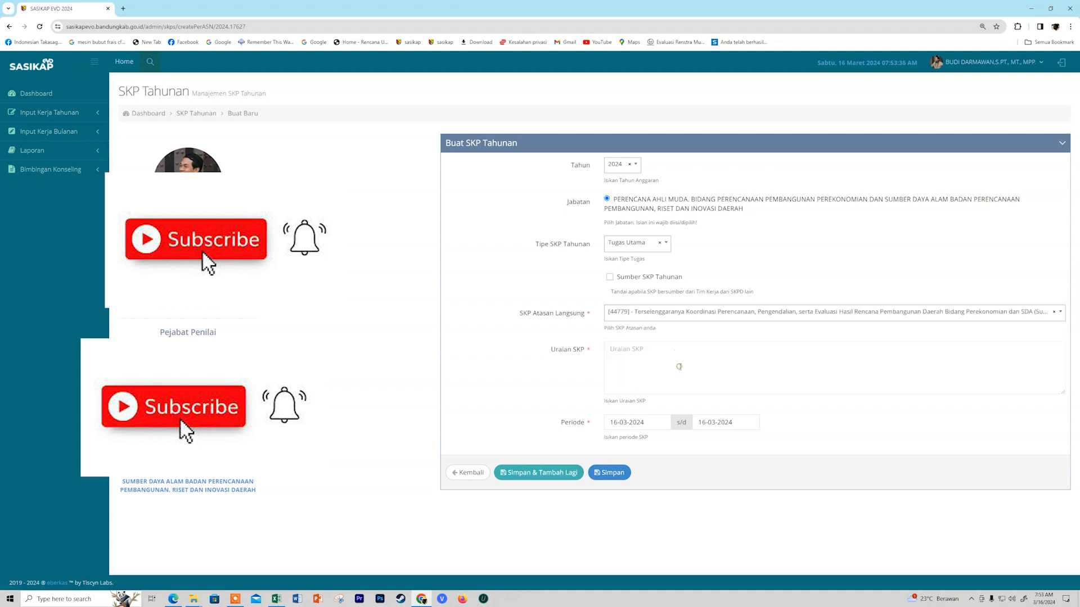
Step: In the Excel plan, change the "Hasil Kerja Pegawai" column heading to "Hasil Kerja Pegawai/ Uraian SKP"
{"action": "left_click", "coordinate": [276, 600]}
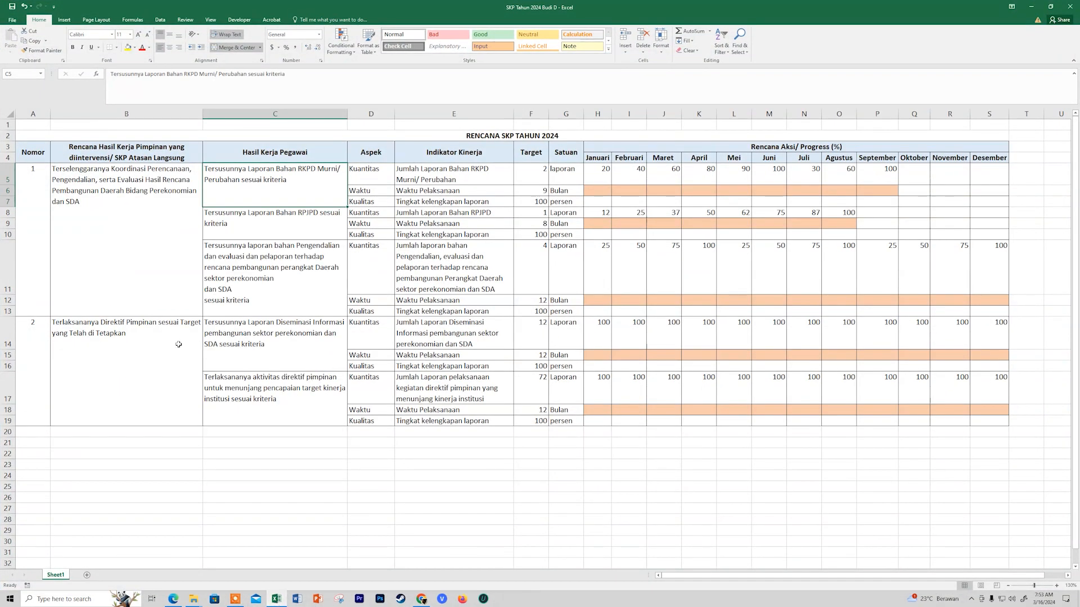
{"action": "left_click", "coordinate": [280, 600]}
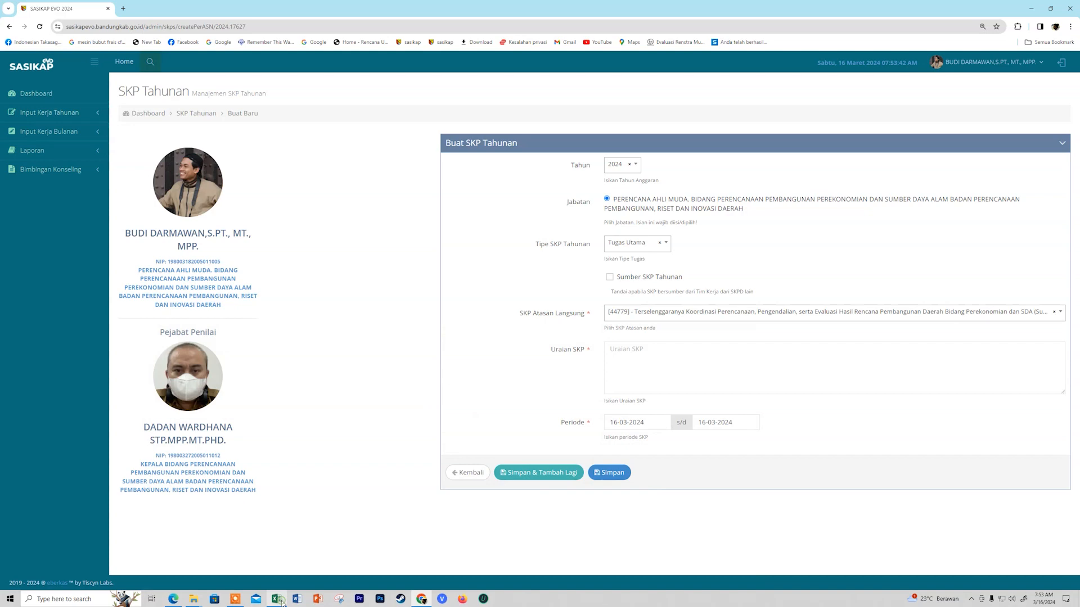
{"action": "left_click", "coordinate": [627, 363]}
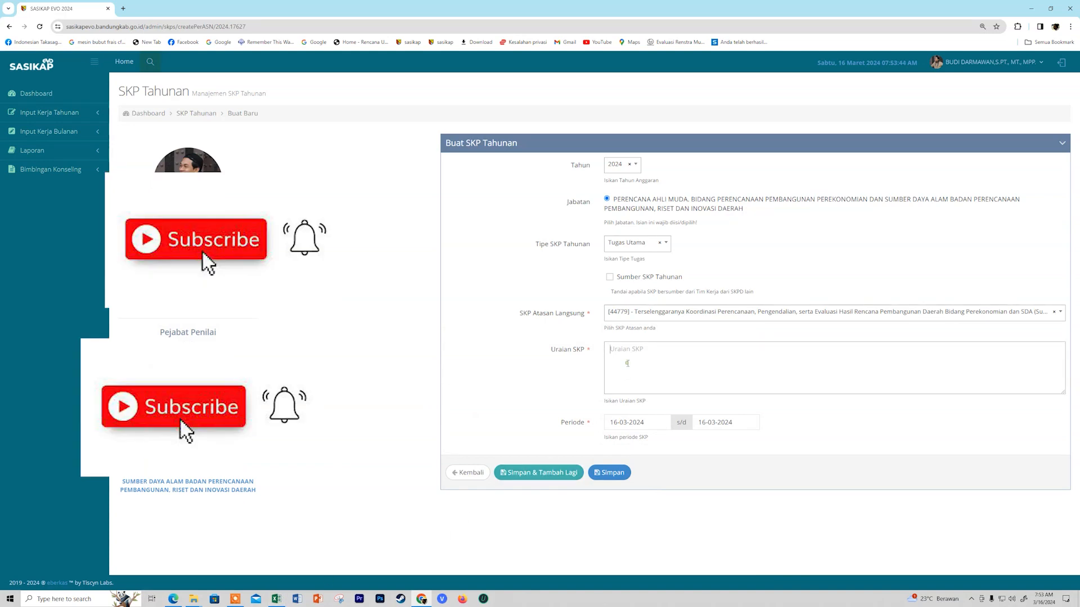
{"action": "left_click", "coordinate": [276, 599]}
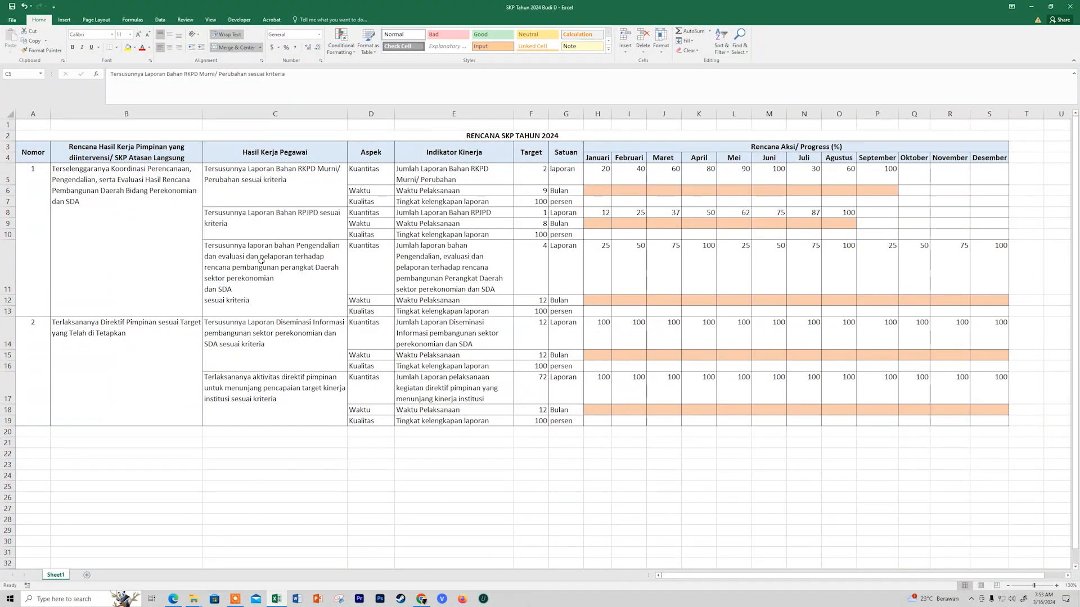
{"action": "left_click", "coordinate": [283, 159]}
{"action": "left_click", "coordinate": [191, 80]}
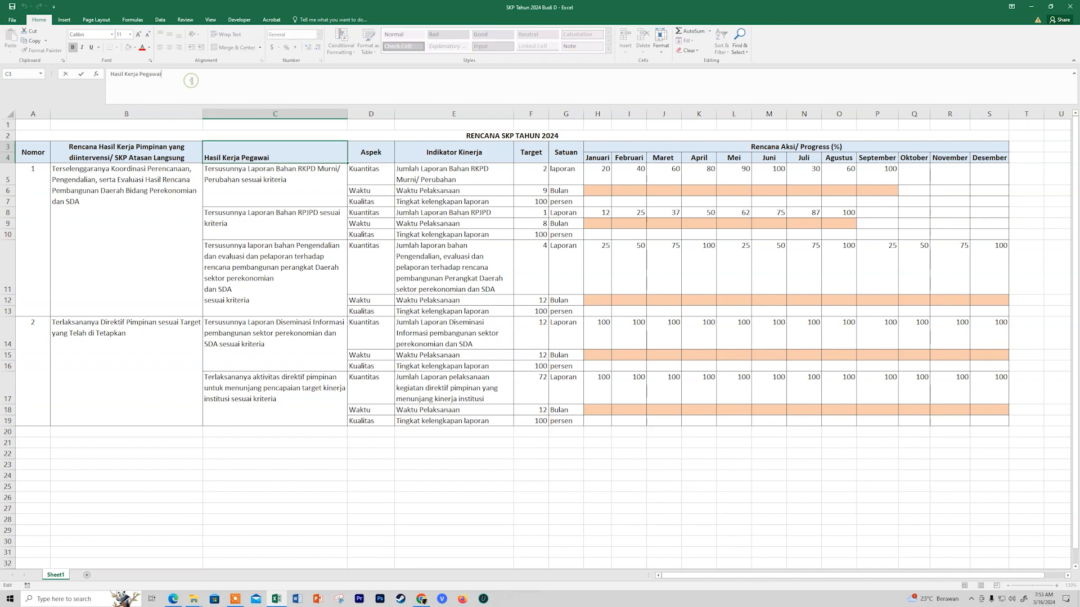
{"action": "type", "text": "/ Uraian SKP"}
{"action": "left_click", "coordinate": [321, 194]}
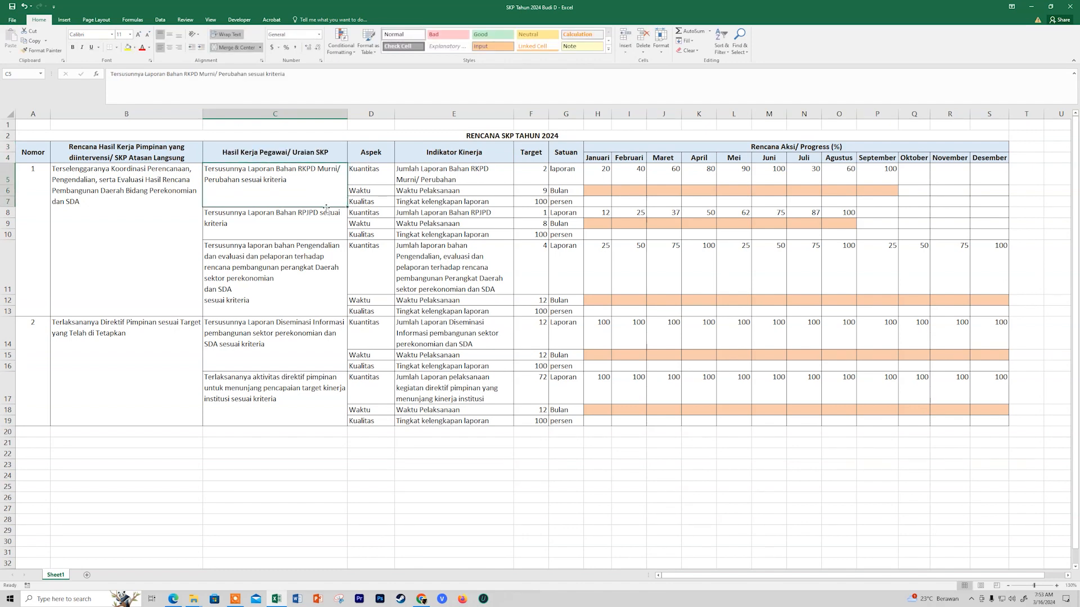
Step: Copy the full text of the work result in C8, "Tersusunnya Laporan Bahan RPJPD sesuai kriteria"
{"action": "left_click", "coordinate": [318, 226]}
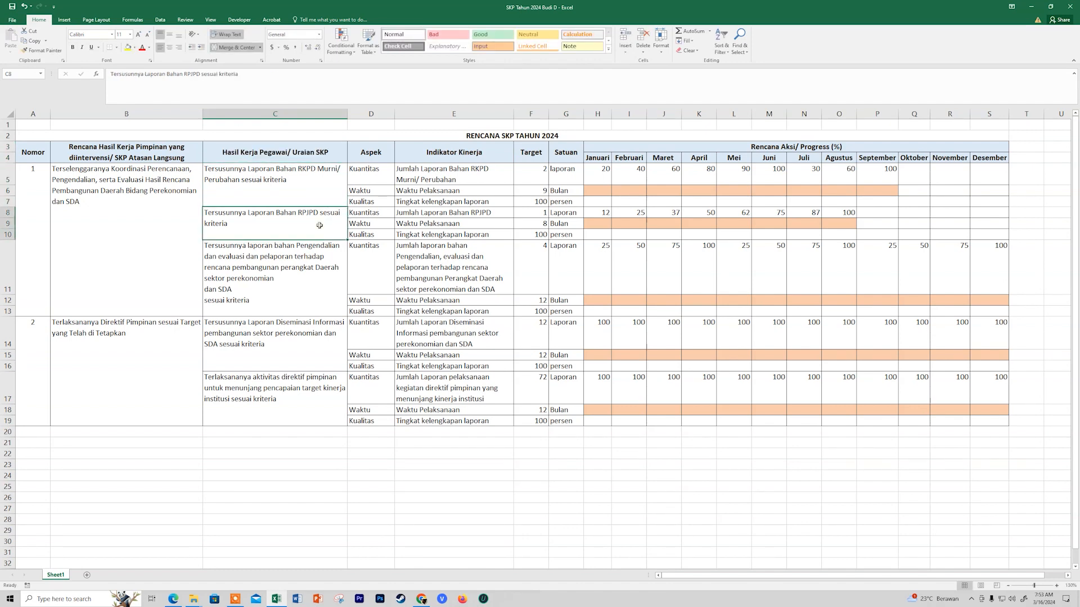
{"action": "left_click_drag", "start_coordinate": [110, 74], "coordinate": [241, 74]}
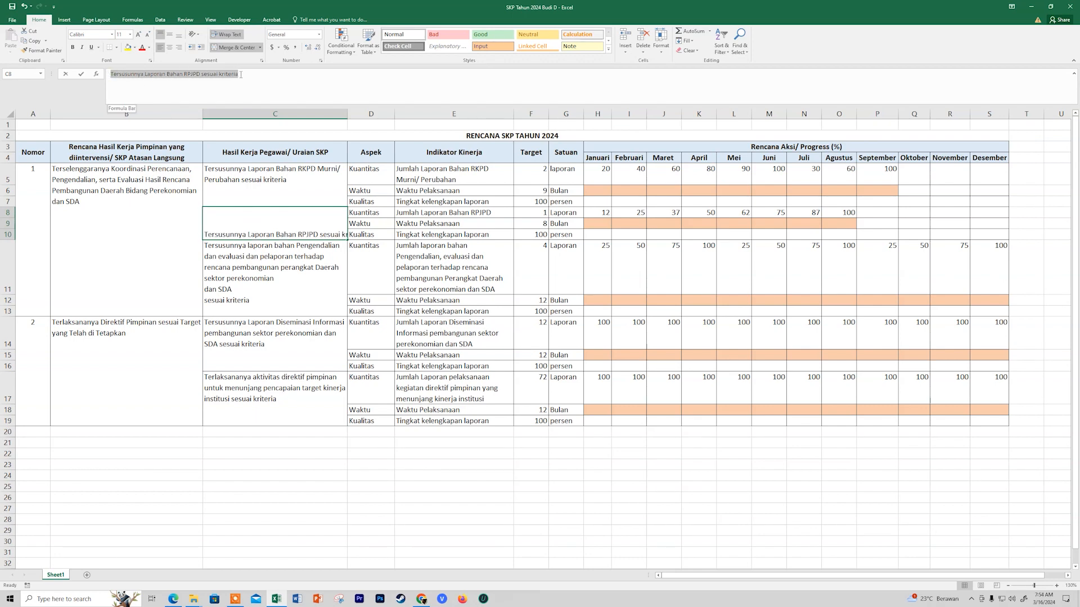
{"action": "key", "text": "ctrl+c"}
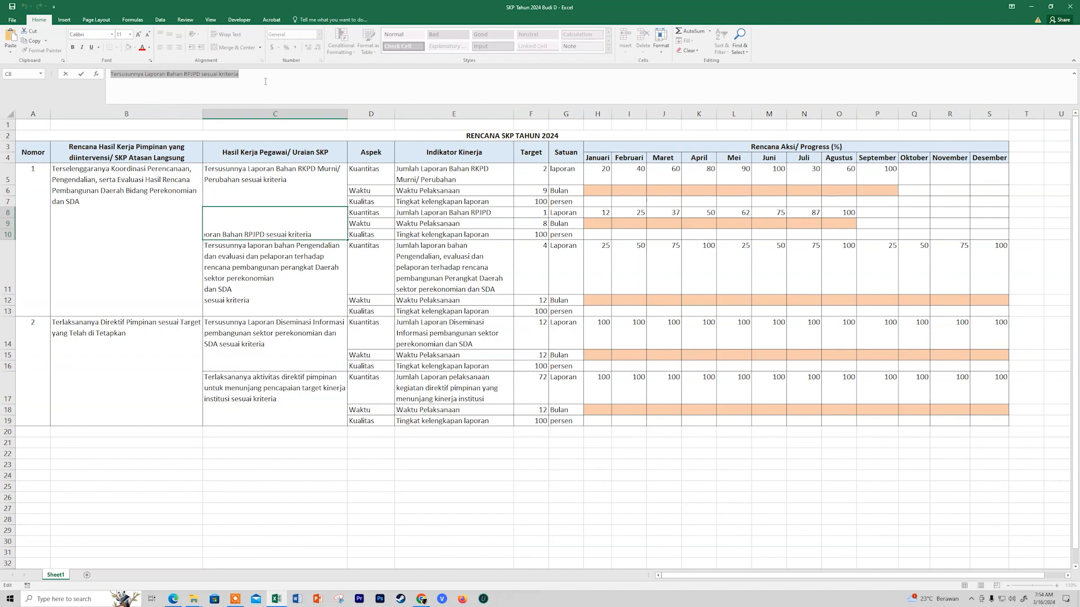
Step: Review the Transformasi SKP page with the Contoh Bahasa SKP examples in the guidance PDF in Edge, then return to Excel
{"action": "left_click", "coordinate": [174, 599]}
{"action": "scroll", "coordinate": [326, 393], "scroll_direction": "up", "scroll_amount": 12}
{"action": "scroll", "coordinate": [327, 394], "scroll_direction": "up", "scroll_amount": 15}
{"action": "scroll", "coordinate": [328, 393], "scroll_direction": "up", "scroll_amount": 9}
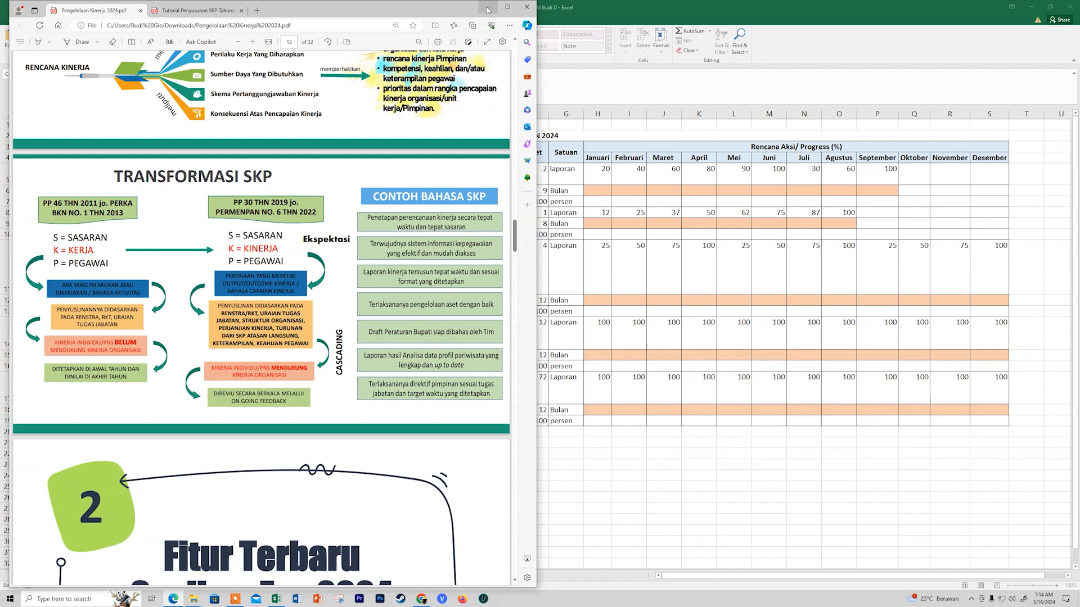
{"action": "left_click", "coordinate": [488, 9]}
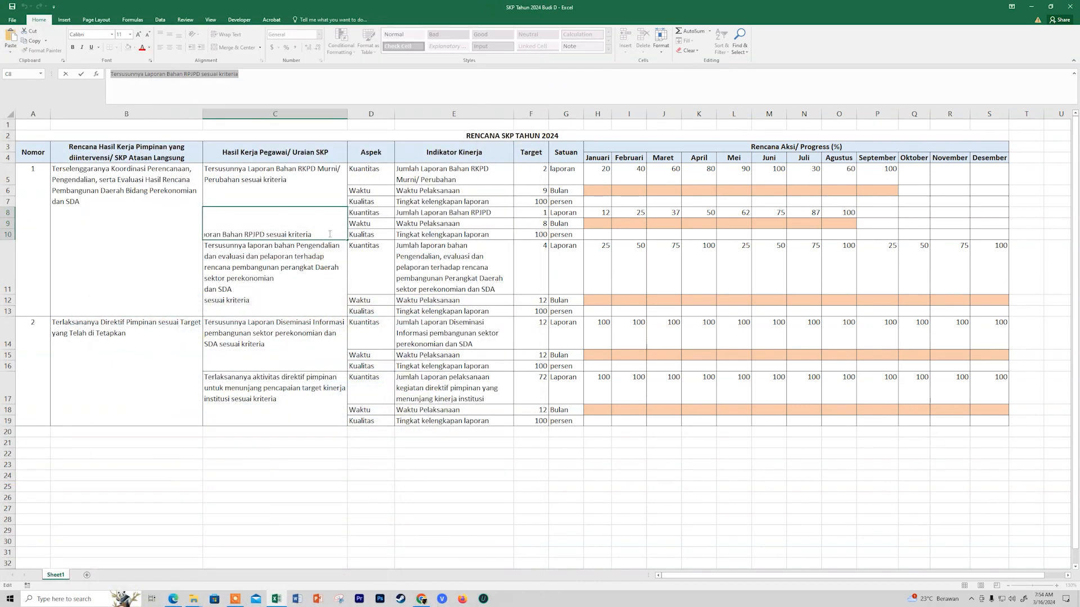
Step: Switch to SASIKAP in Chrome and paste "Tersusunnya Laporan Bahan RPJPD sesuai kriteria" as the Uraian SKP
{"action": "left_click_drag", "start_coordinate": [318, 234], "coordinate": [205, 214]}
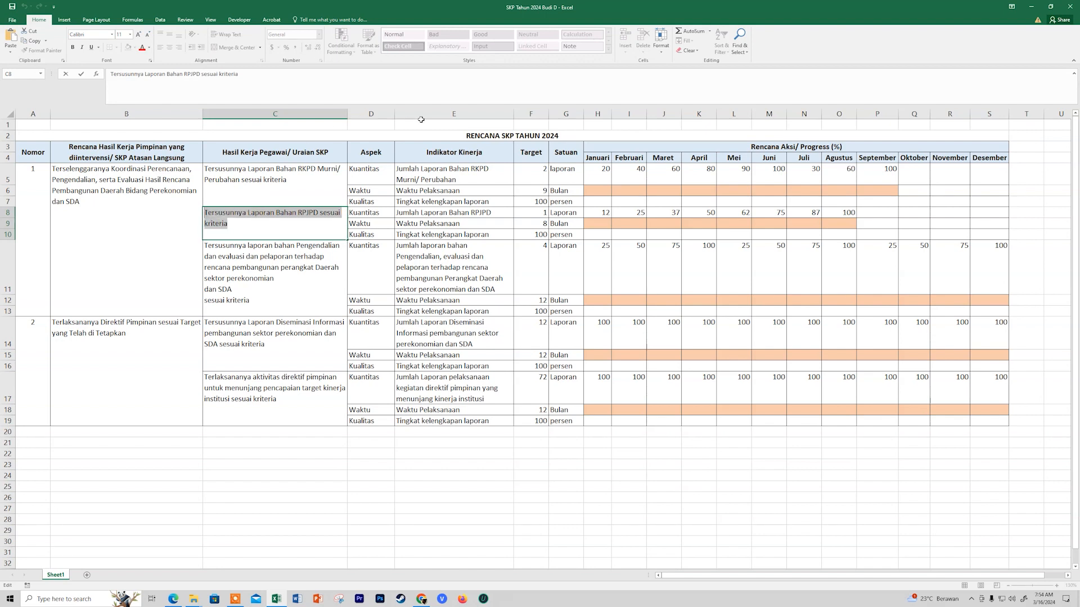
{"action": "left_click", "coordinate": [421, 599]}
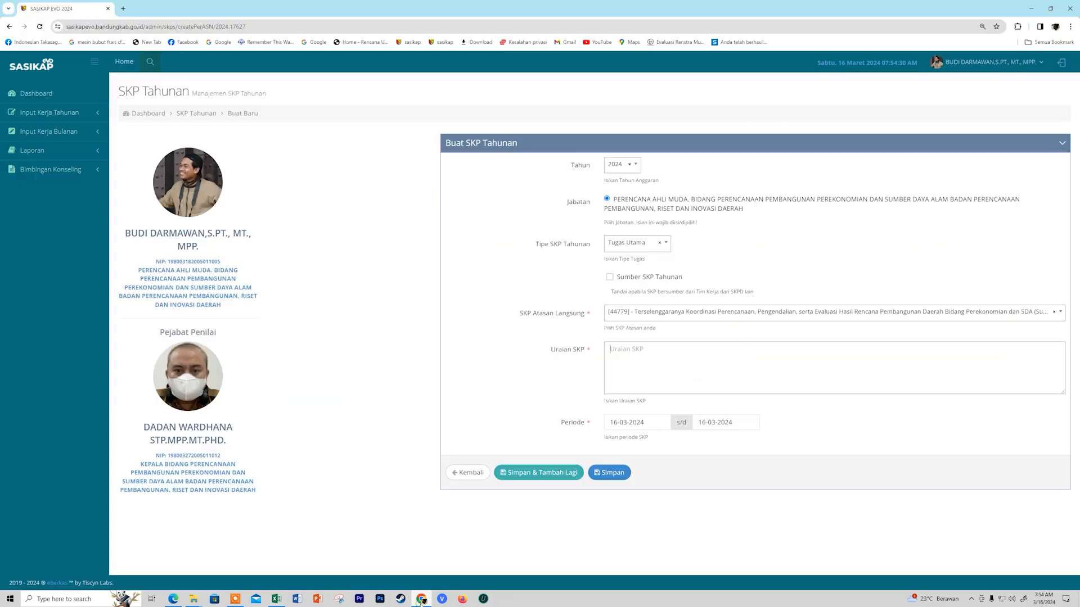
{"action": "left_click", "coordinate": [644, 359]}
{"action": "key", "text": "ctrl+v"}
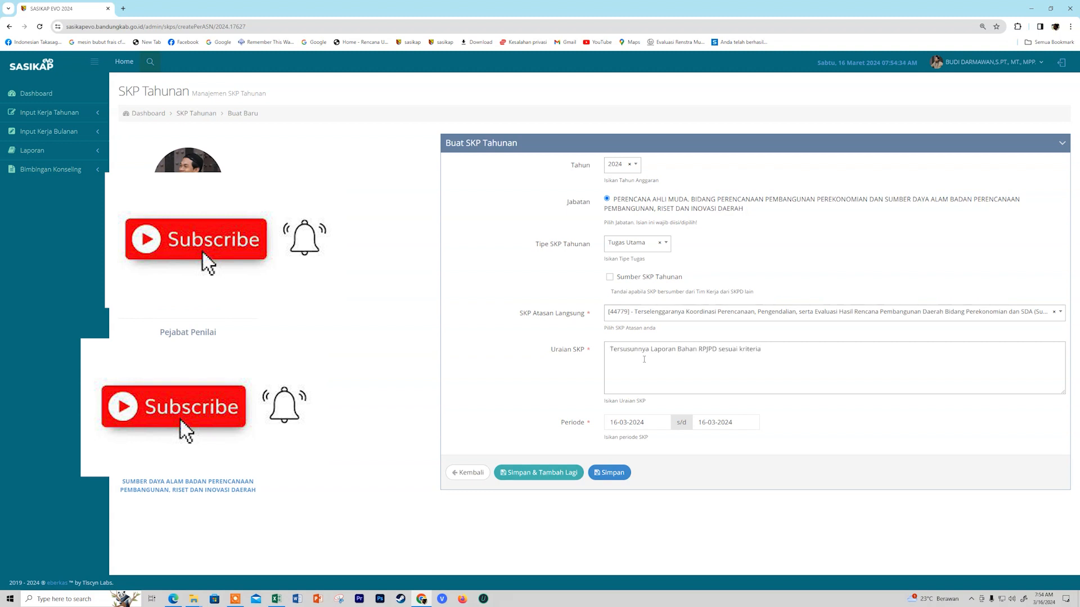
Step: Set the start of the SKP's Periode to 02-01-2024
{"action": "left_click", "coordinate": [644, 420]}
{"action": "left_click", "coordinate": [579, 298]}
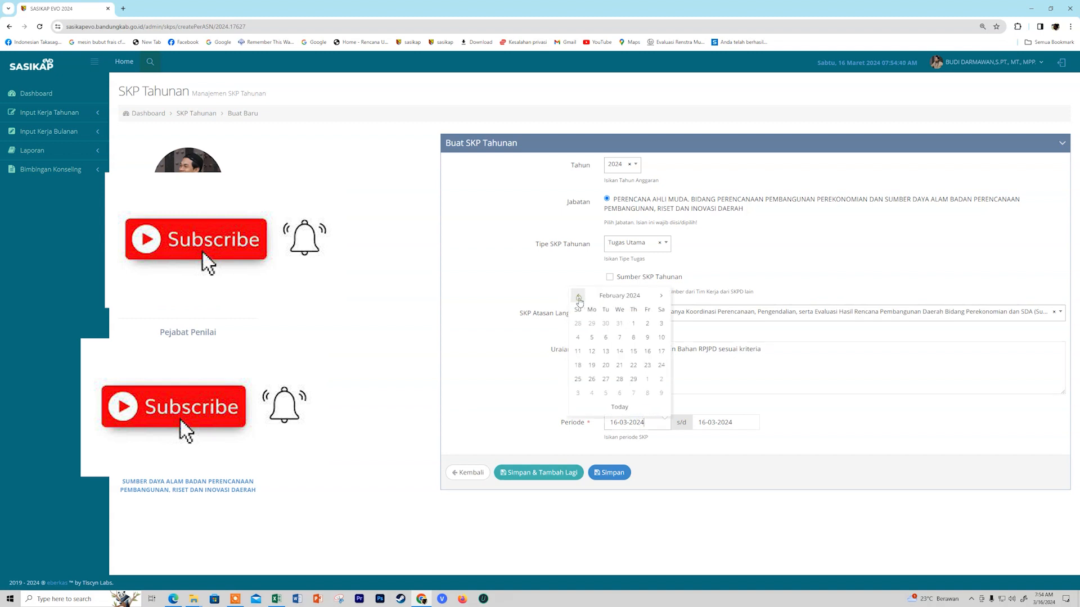
{"action": "left_click", "coordinate": [579, 297]}
{"action": "left_click", "coordinate": [605, 325]}
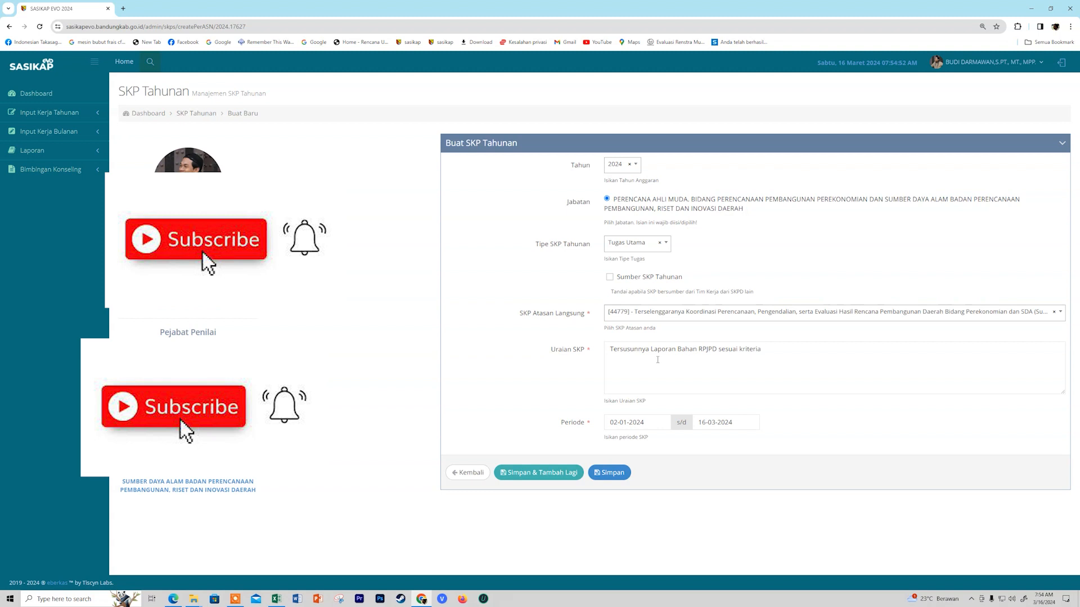
Step: Set the end of the Periode to 31-08-2024 and save the SKP Tahunan record
{"action": "left_click", "coordinate": [708, 422]}
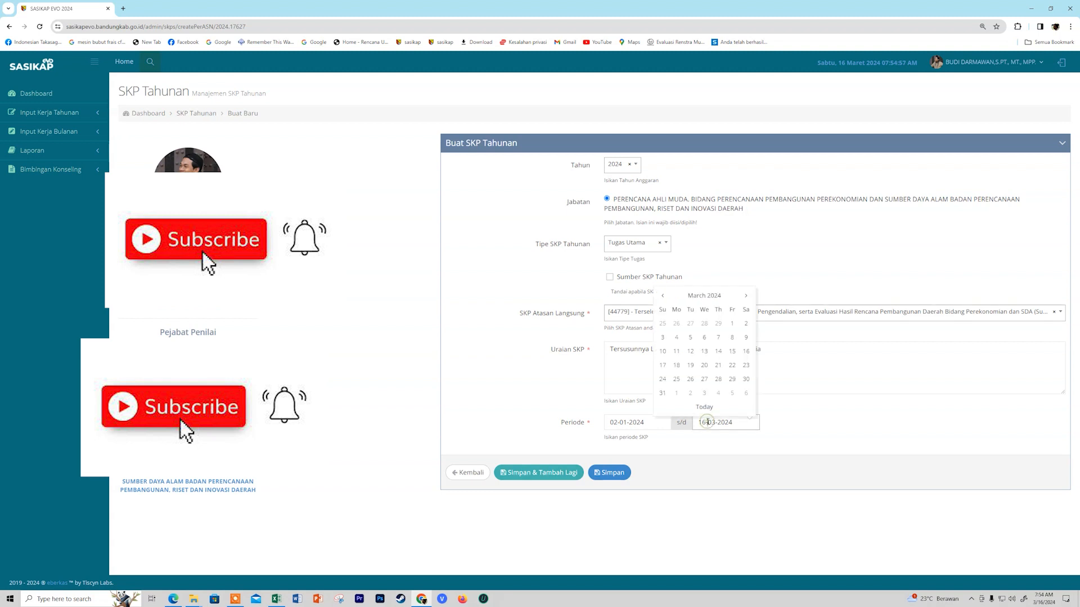
{"action": "left_click", "coordinate": [740, 298]}
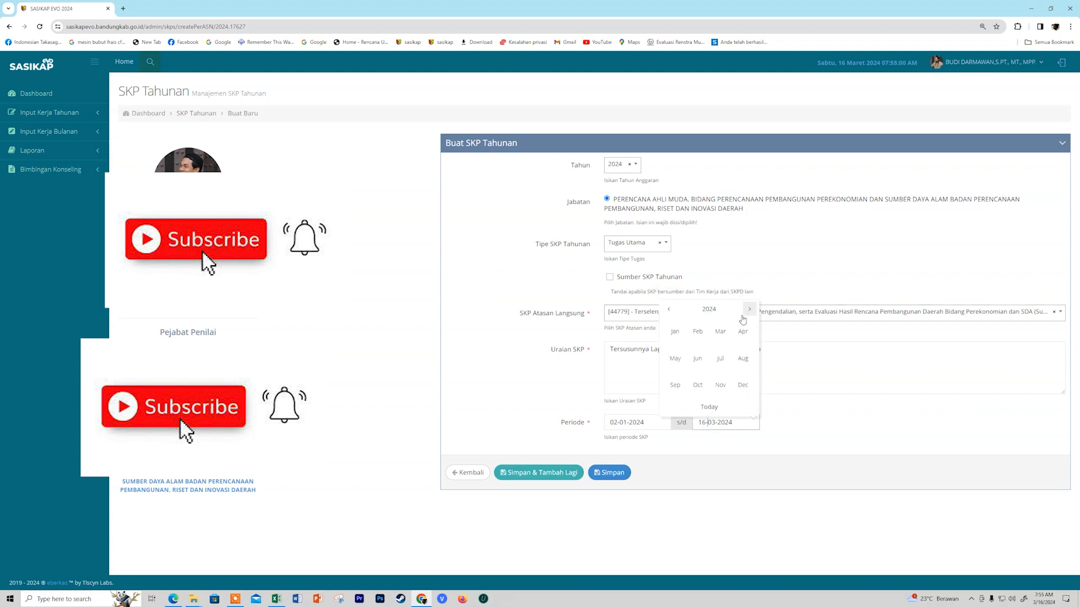
{"action": "left_click", "coordinate": [742, 359]}
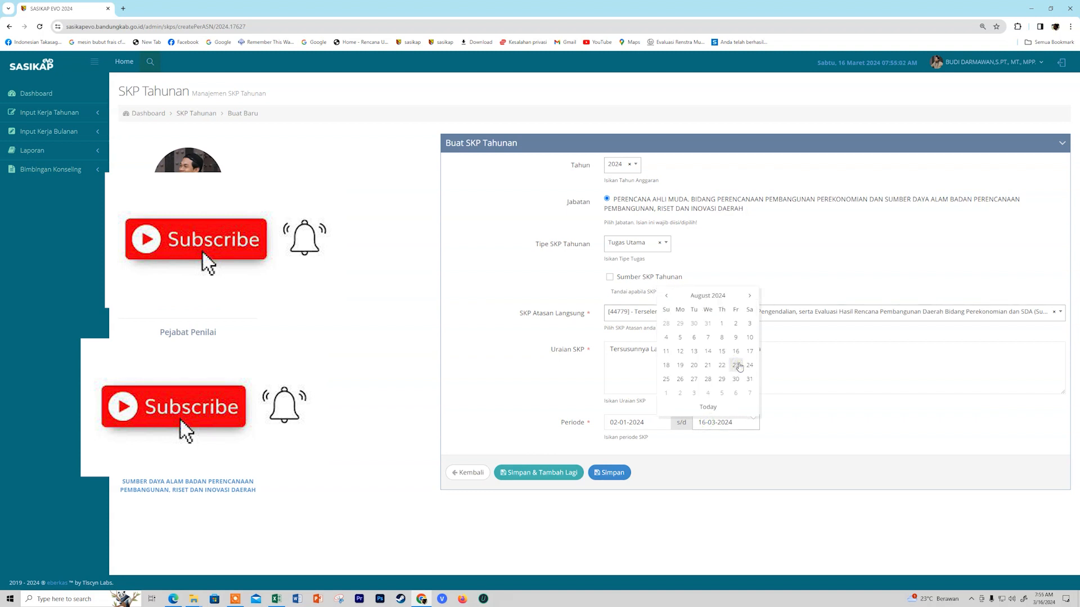
{"action": "left_click", "coordinate": [749, 379]}
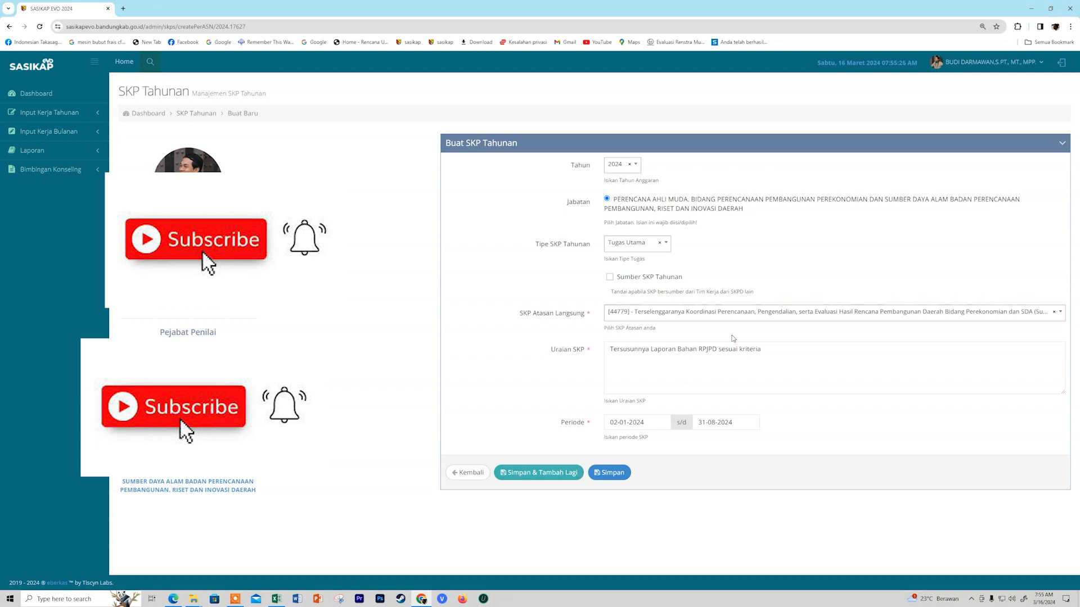
{"action": "left_click", "coordinate": [613, 476]}
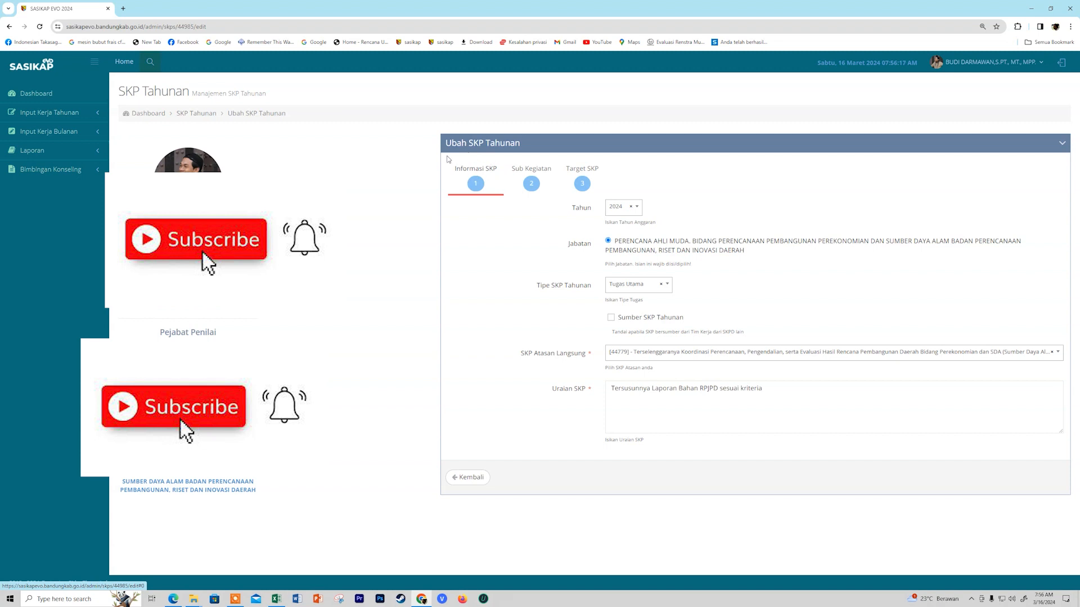
Step: Check the Target SKP section of the saved record, then open the SKP Tahunan list
{"action": "left_click", "coordinate": [584, 175]}
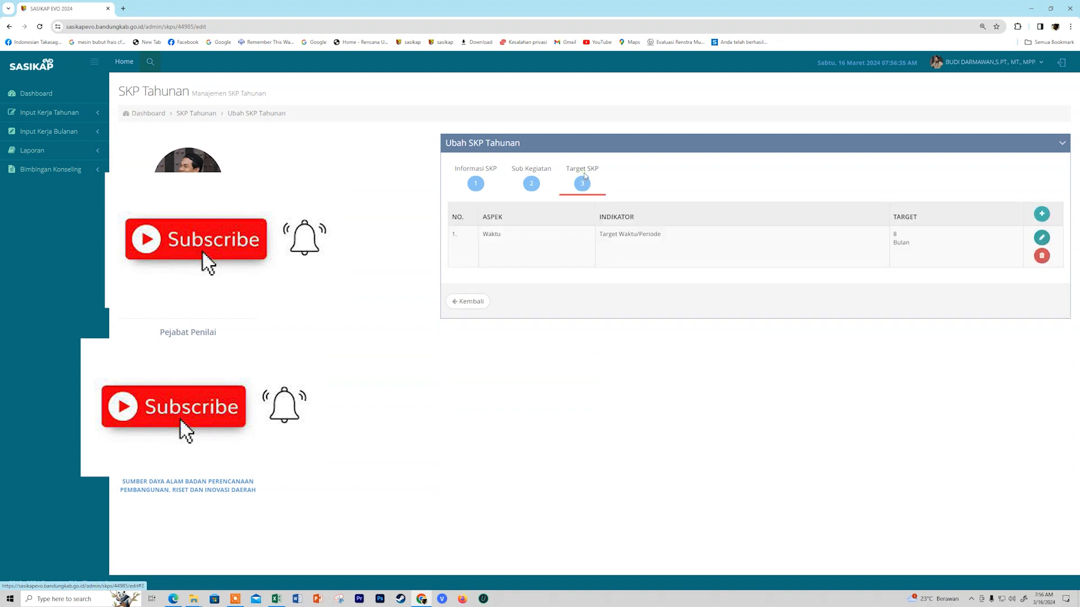
{"action": "left_click", "coordinate": [475, 172]}
{"action": "left_click", "coordinate": [62, 115]}
{"action": "left_click", "coordinate": [62, 135]}
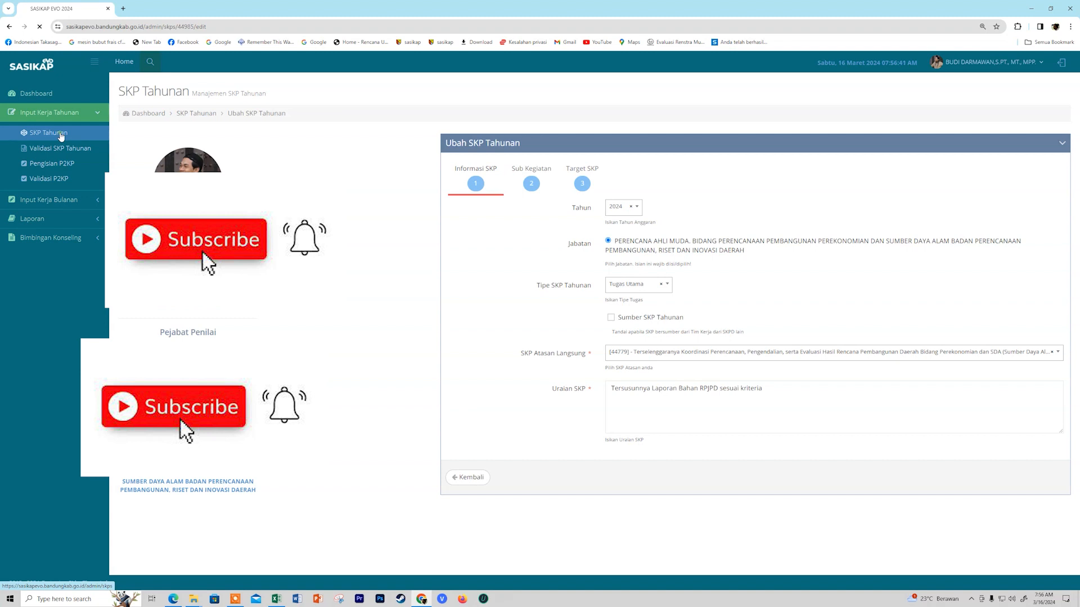
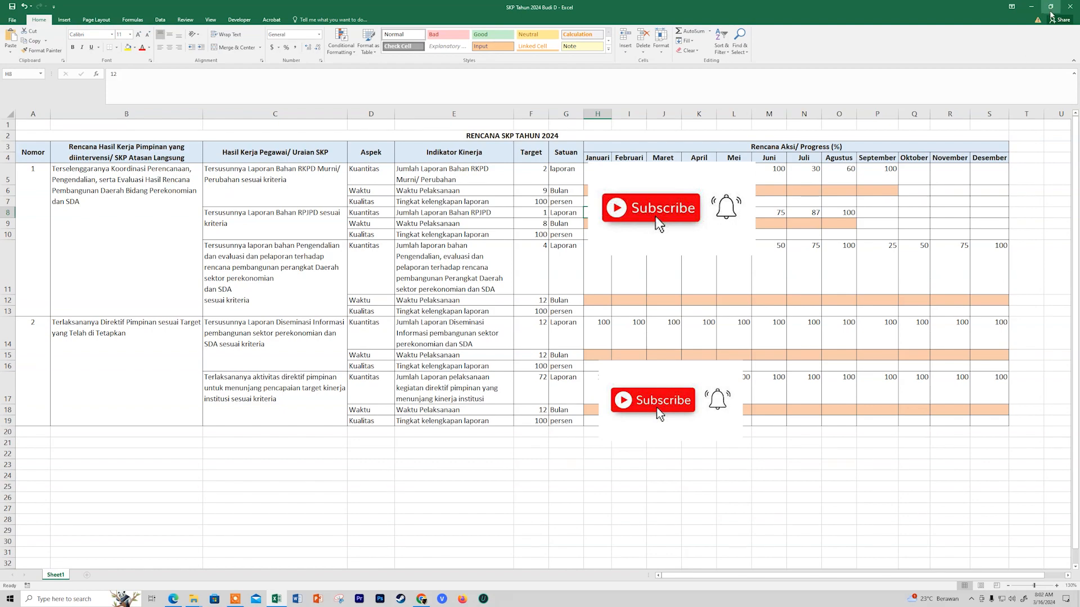
Step: Arrange the Excel plan and the Rencana Aksi form in Chrome side by side, showing the Januari to April progress columns
{"action": "left_click_drag", "start_coordinate": [382, 484], "coordinate": [400, 485]}
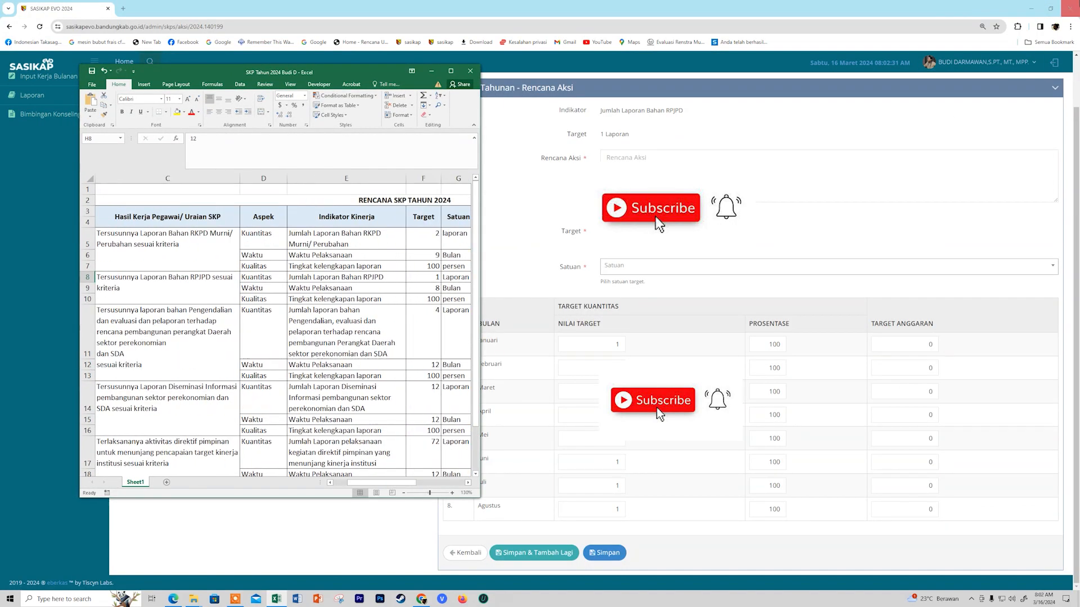
{"action": "left_click", "coordinate": [1042, 9]}
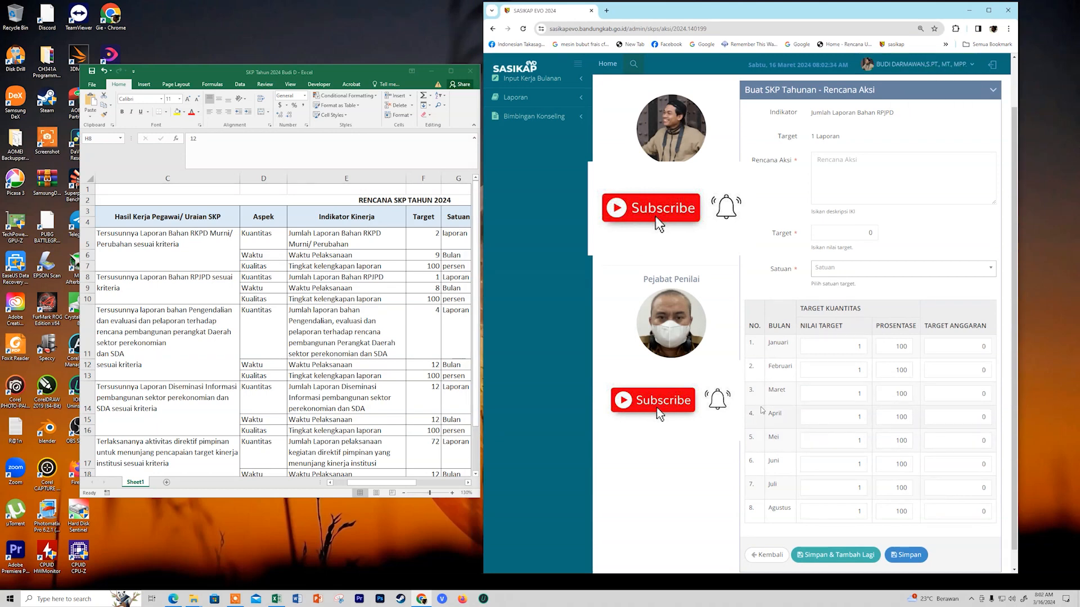
{"action": "left_click_drag", "start_coordinate": [398, 485], "coordinate": [421, 486]}
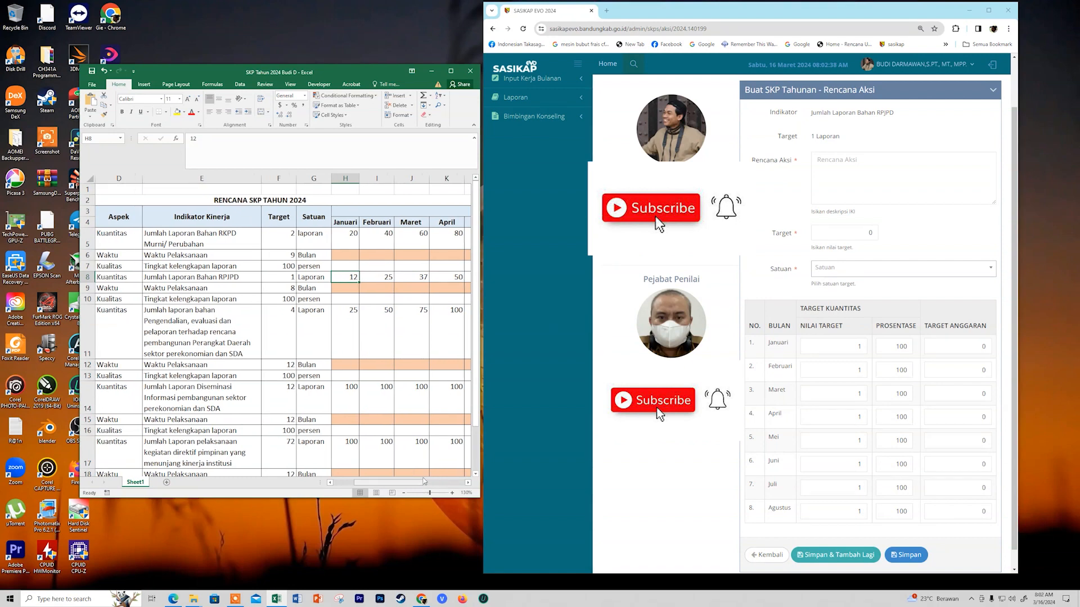
Step: Fill in the Prosentase targets of the Rencana Aksi: Januari 12, Februari 25, Maret 37 and April 50
{"action": "double_click", "coordinate": [887, 347]}
{"action": "type", "text": "12"}
{"action": "double_click", "coordinate": [911, 370]}
{"action": "type", "text": "25"}
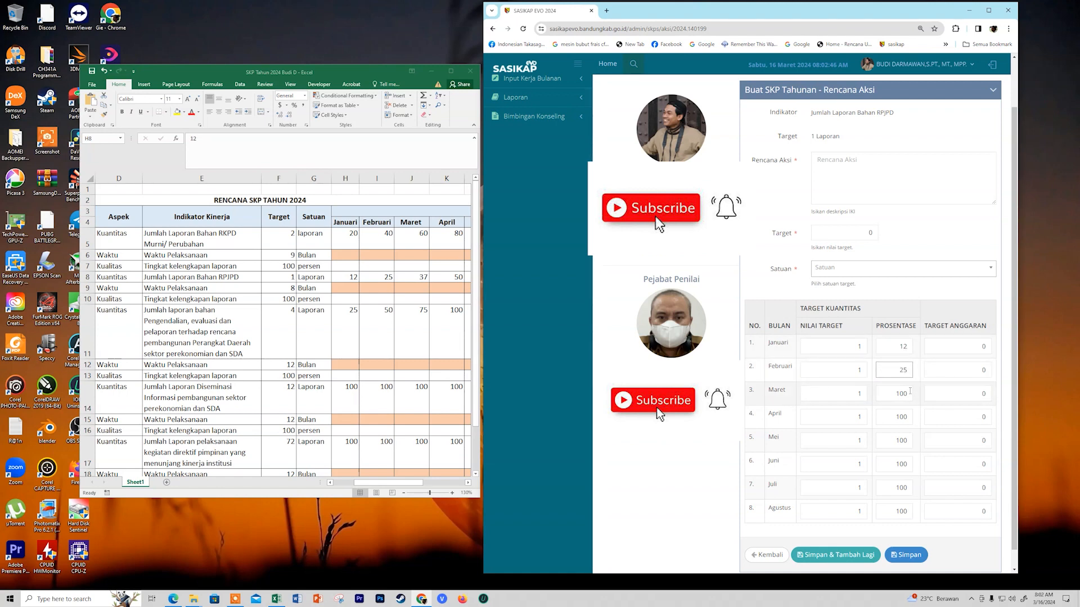
{"action": "double_click", "coordinate": [910, 393]}
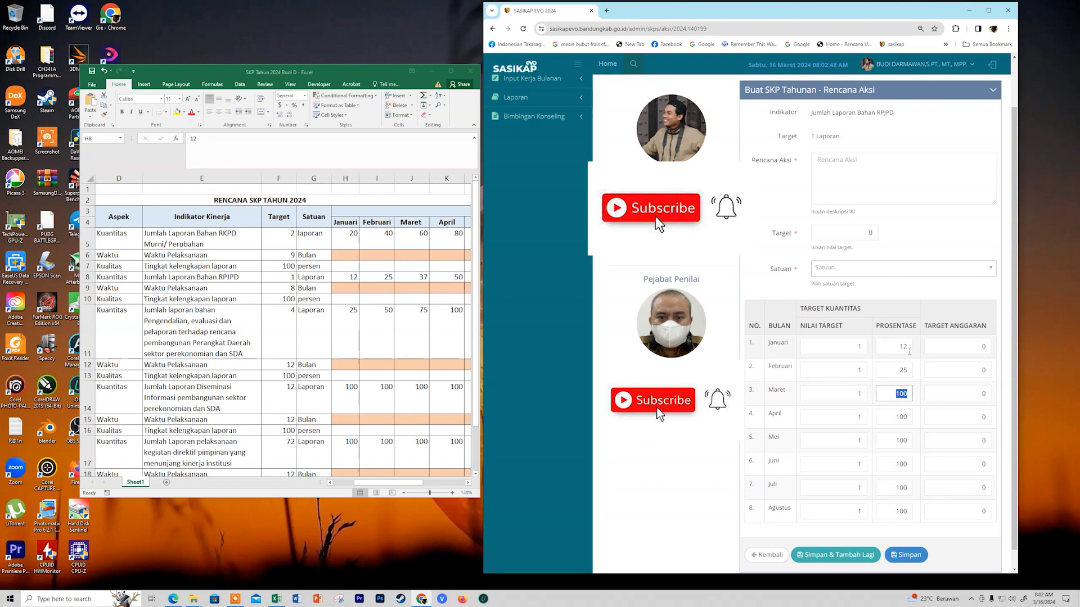
{"action": "left_click", "coordinate": [908, 348]}
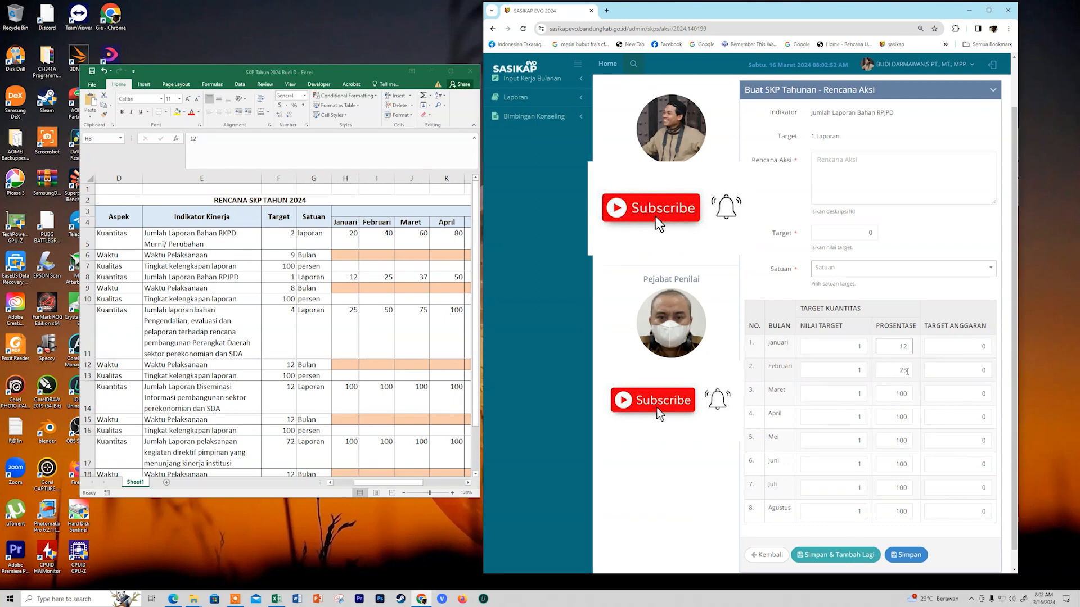
{"action": "left_click", "coordinate": [906, 371]}
{"action": "left_click_drag", "start_coordinate": [878, 393], "coordinate": [874, 393]}
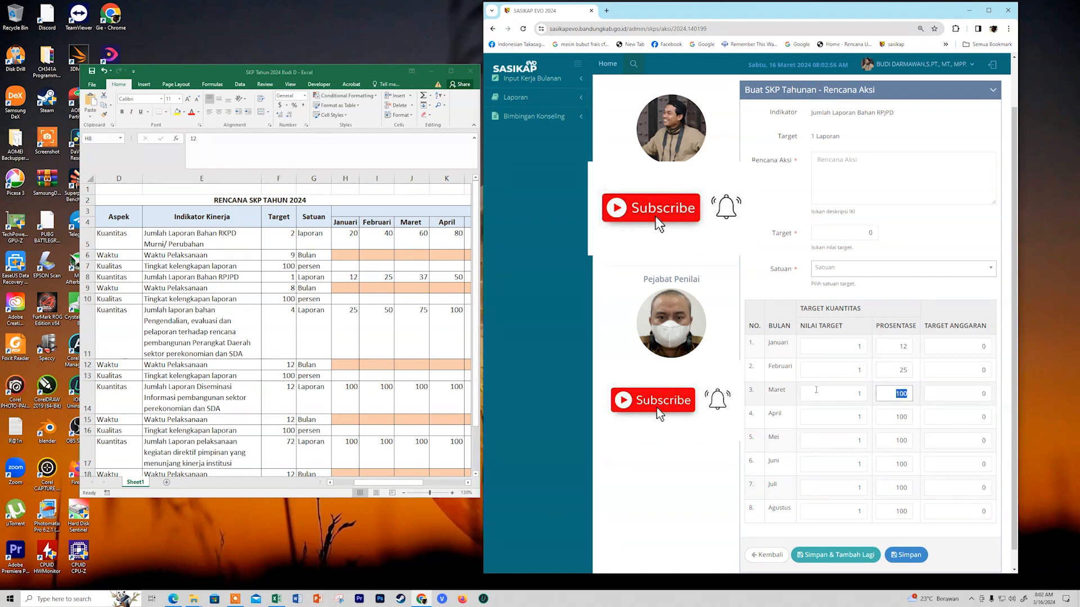
{"action": "type", "text": "37"}
{"action": "key", "text": "Tab"}
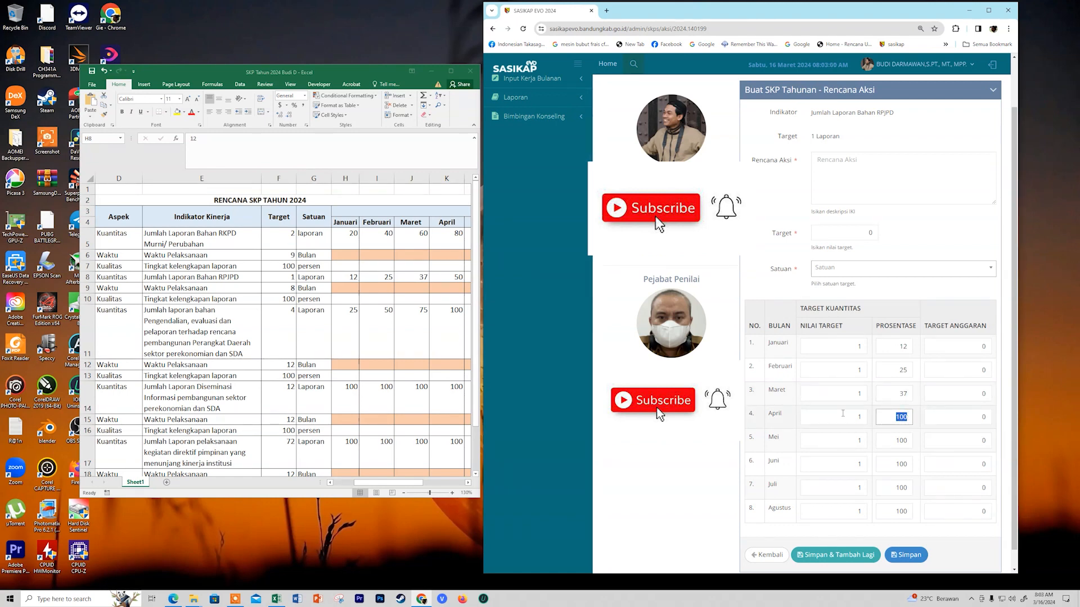
{"action": "type", "text": "50"}
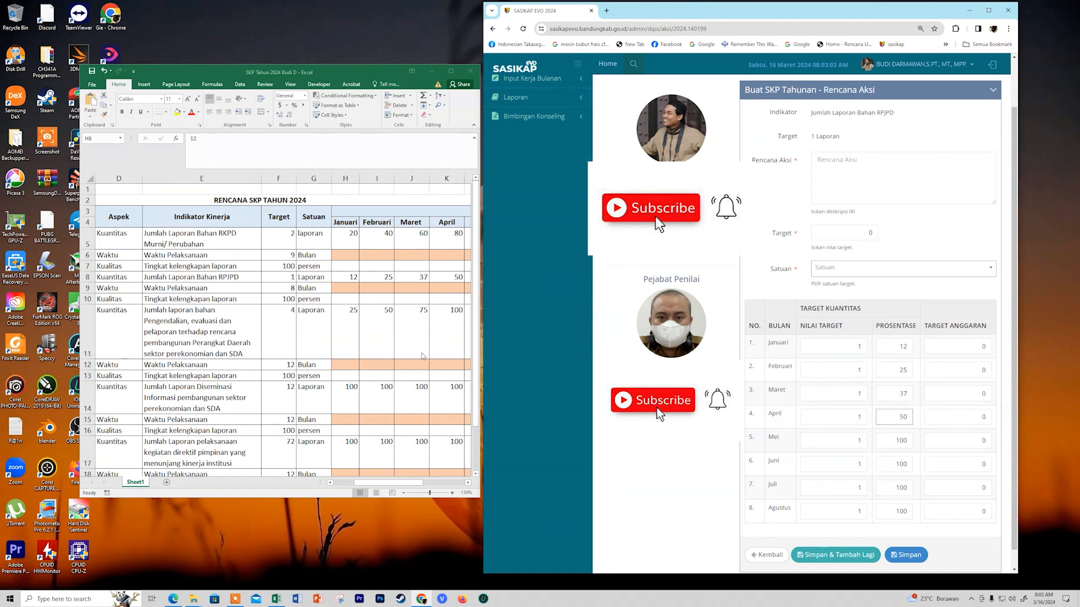
Step: Fill in the Prosentase targets of the Rencana Aksi from the Excel plan: Mei 62, Juni 75 and Juli 87
{"action": "left_click", "coordinate": [426, 483]}
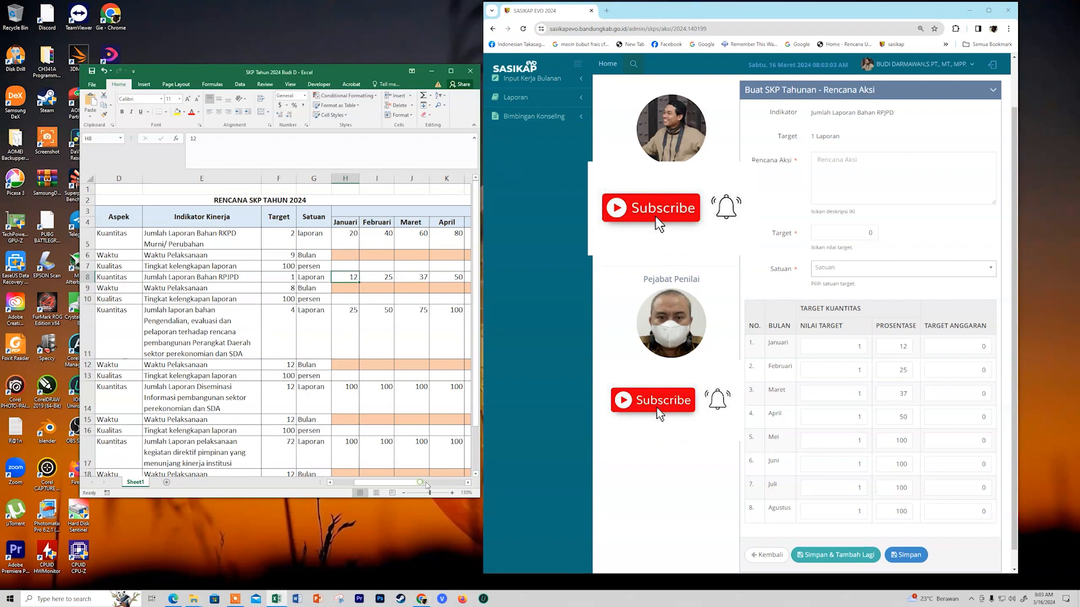
{"action": "left_click", "coordinate": [468, 483]}
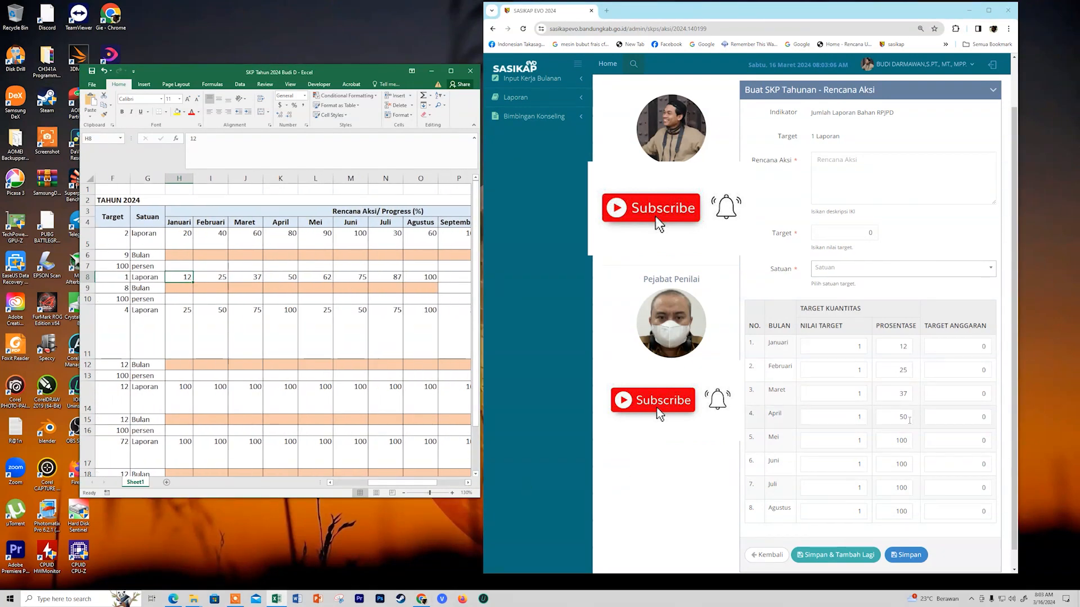
{"action": "left_click", "coordinate": [903, 440]}
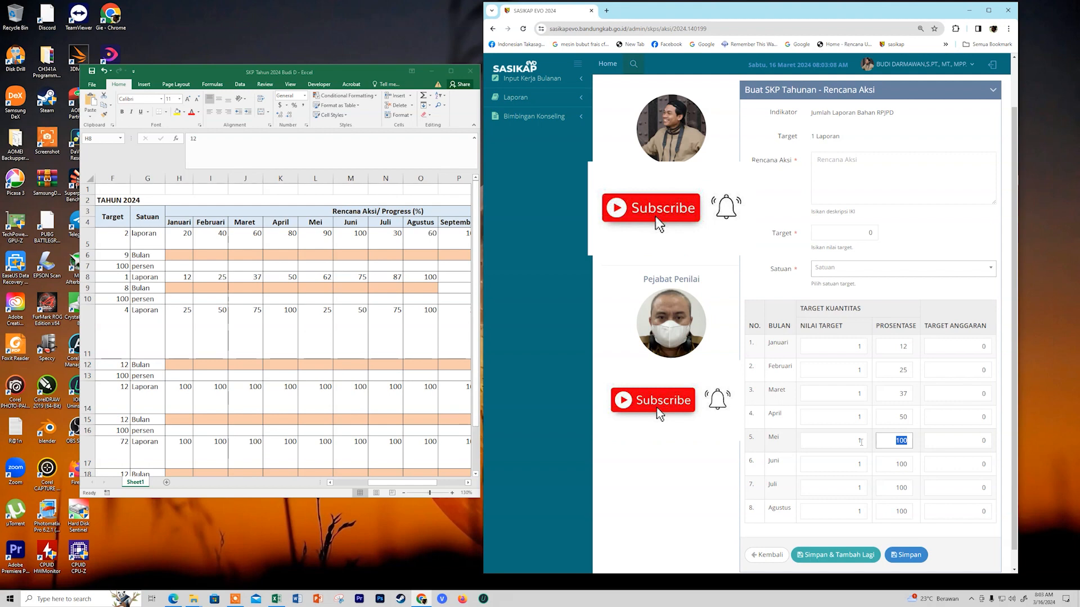
{"action": "left_click_drag", "start_coordinate": [909, 463], "coordinate": [798, 459]}
{"action": "type", "text": "75"}
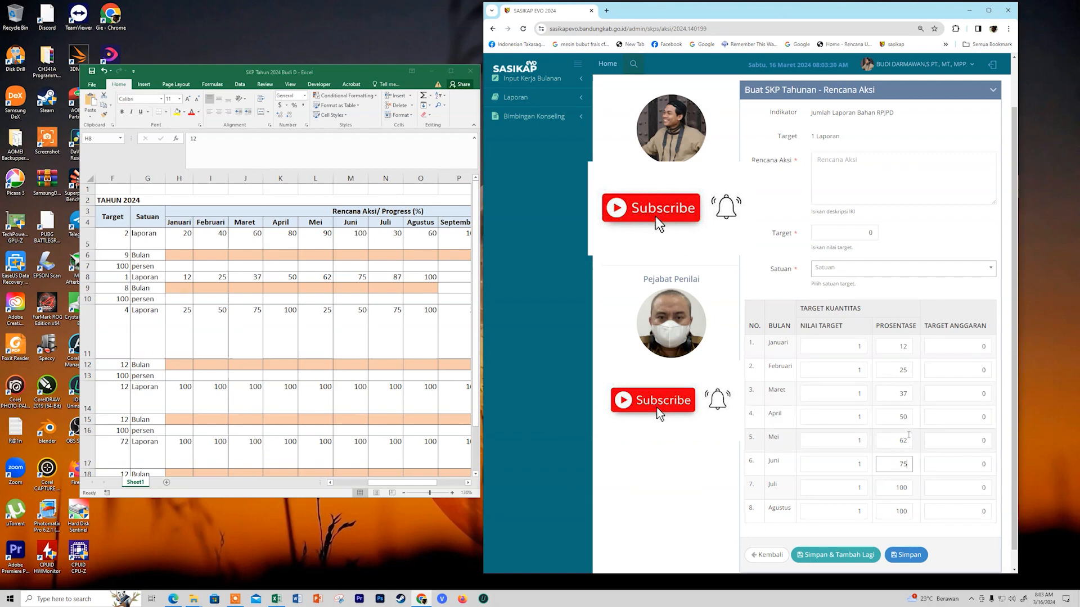
{"action": "double_click", "coordinate": [911, 488]}
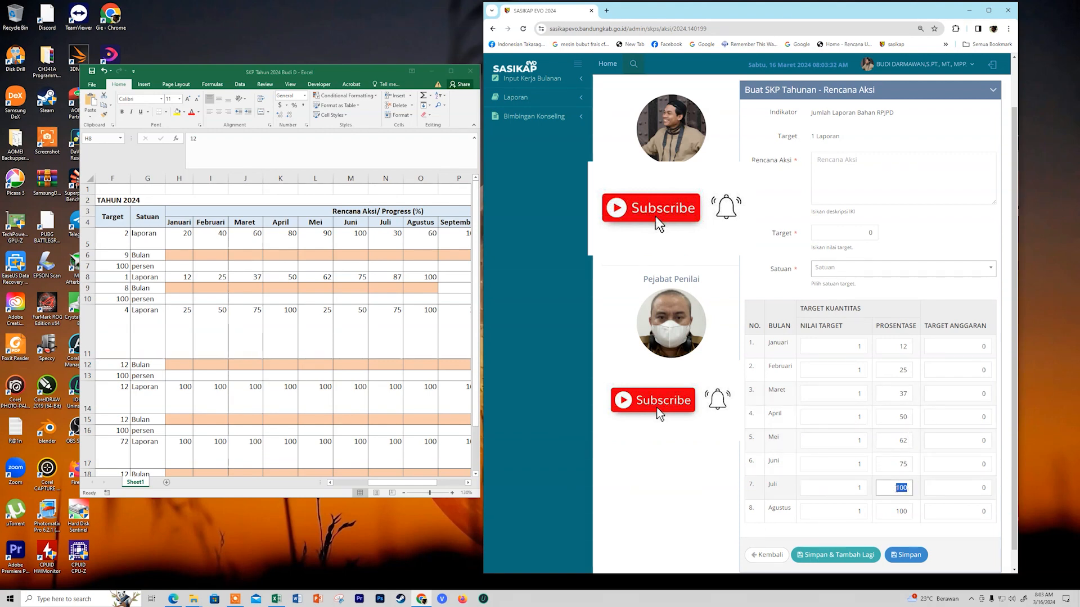
{"action": "type", "text": "87"}
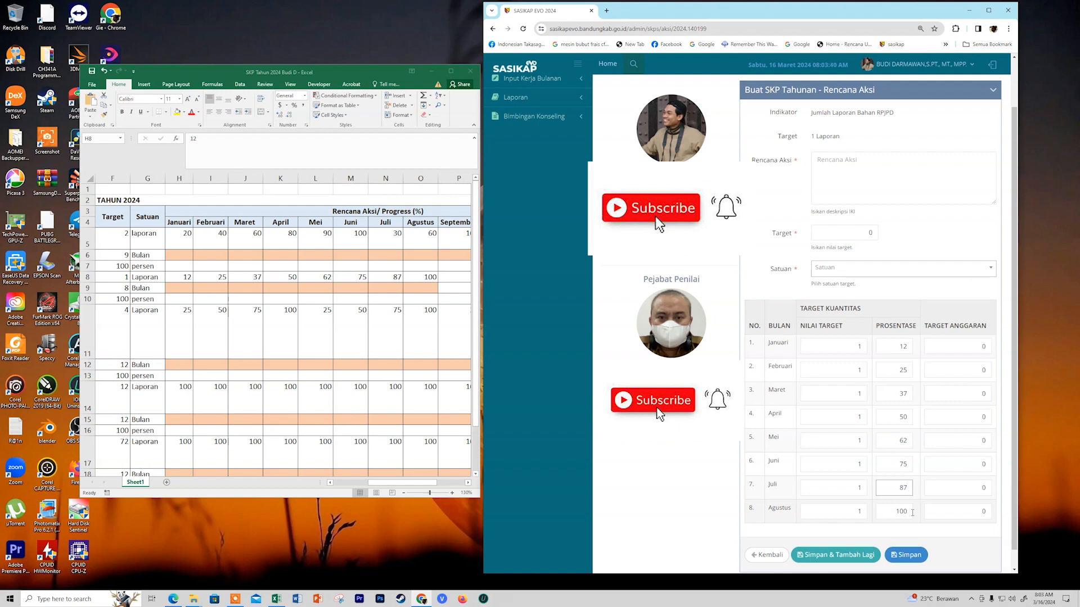
{"action": "left_click", "coordinate": [871, 180]}
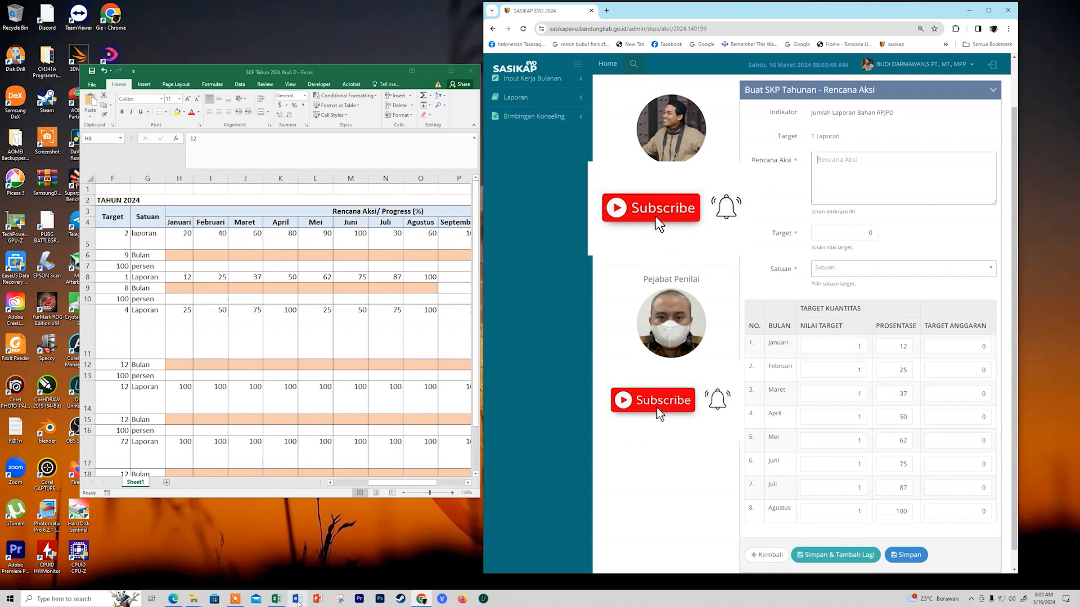
{"action": "left_click", "coordinate": [814, 586]}
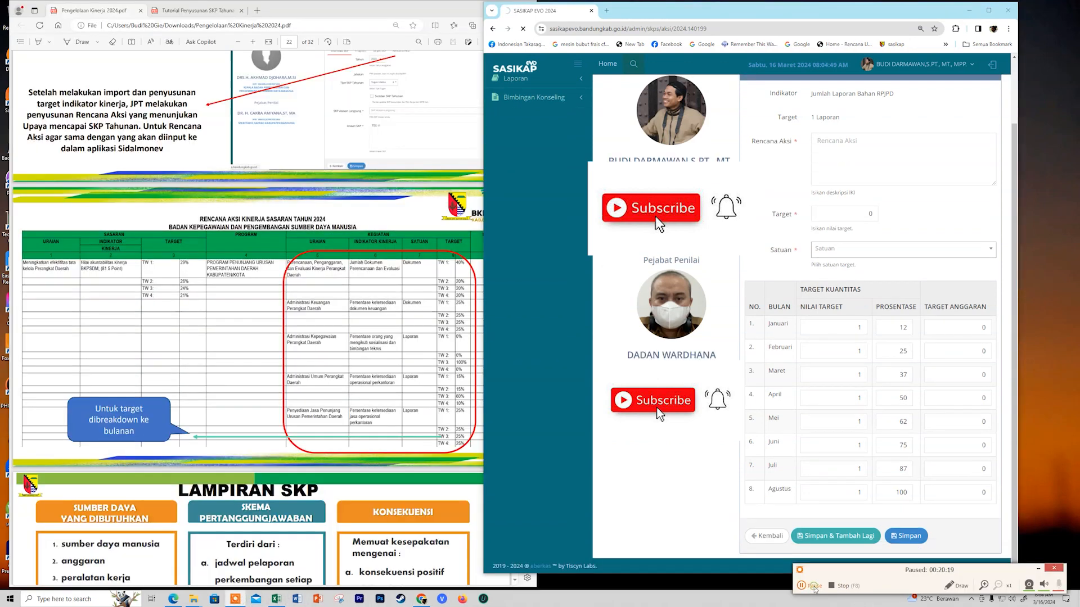
{"action": "left_click", "coordinate": [814, 586]}
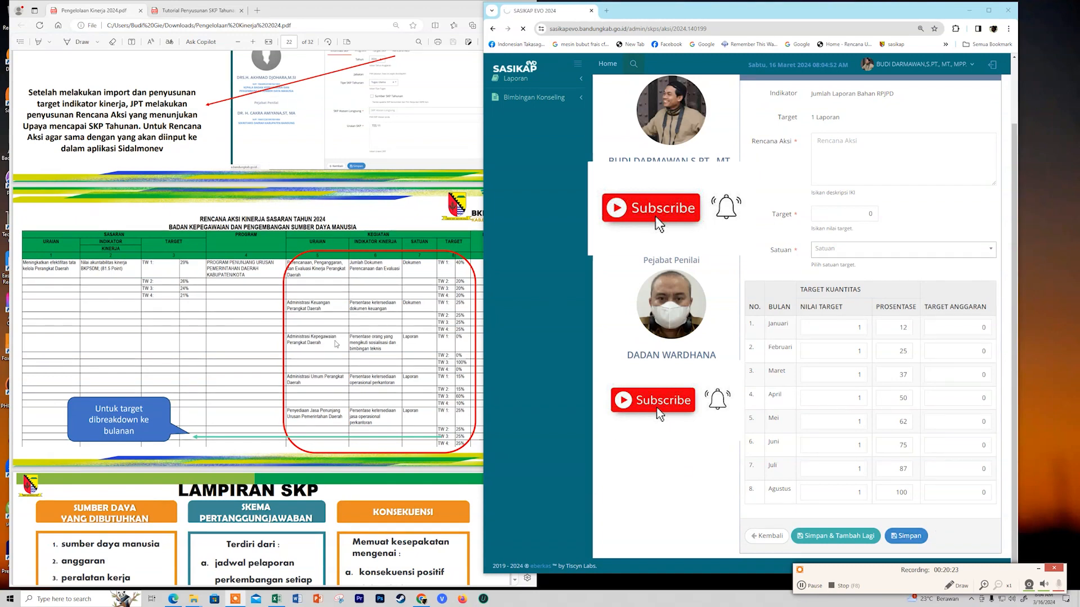
Step: Bring the Excel plan back beside the form and enter "Jumlah Laporan Bahan RPJPD" as the Rencana Aksi description
{"action": "left_click", "coordinate": [276, 599]}
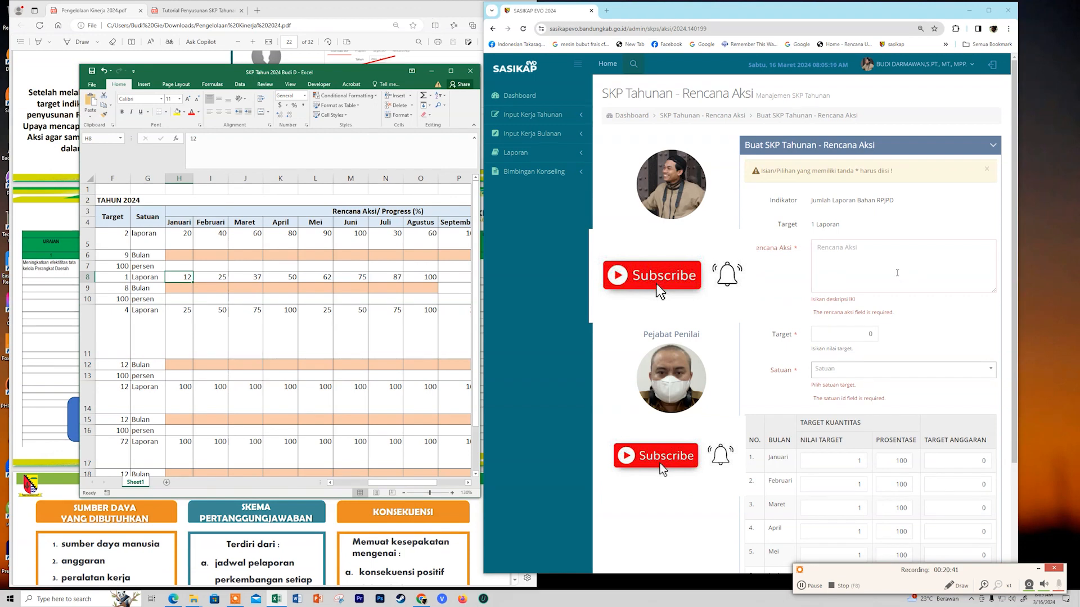
{"action": "left_click", "coordinate": [896, 273]}
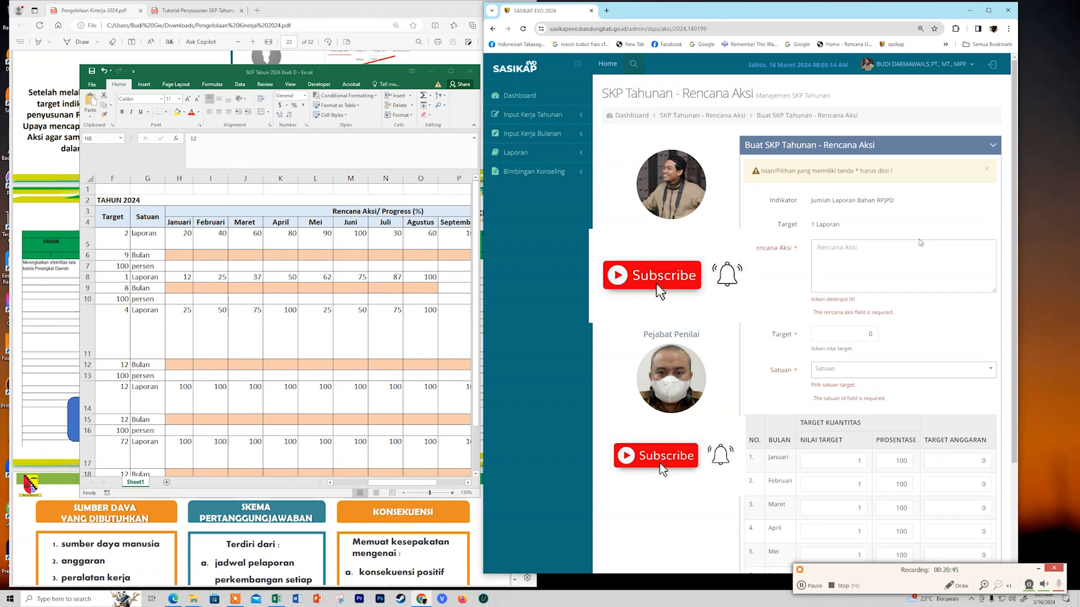
{"action": "type", "text": "Ju"}
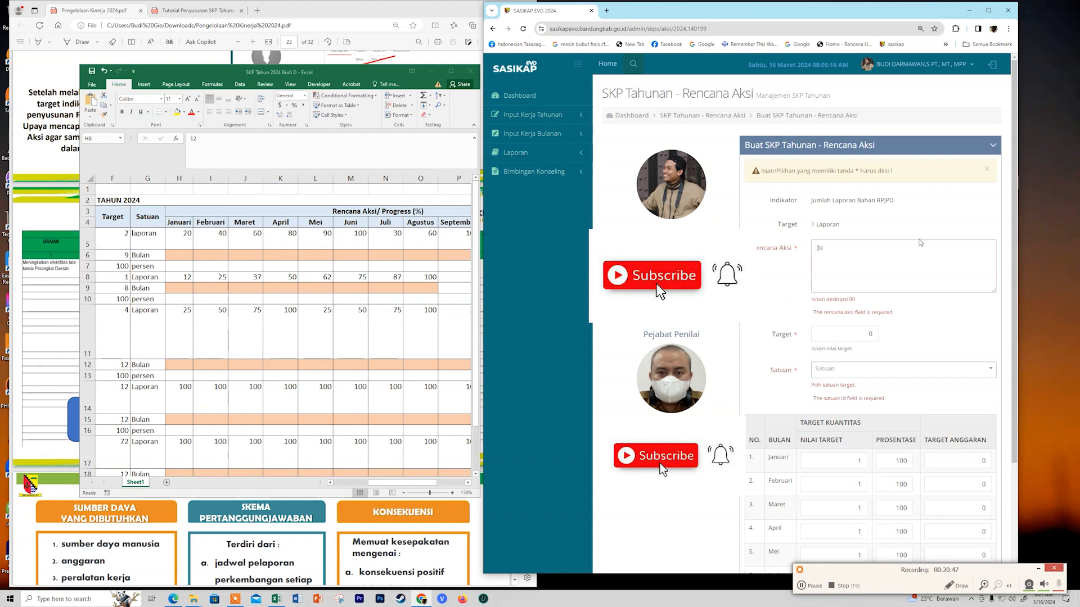
{"action": "type", "text": "mlah Laporan Bahan RPJPD"}
{"action": "left_click_drag", "start_coordinate": [916, 251], "coordinate": [815, 247]}
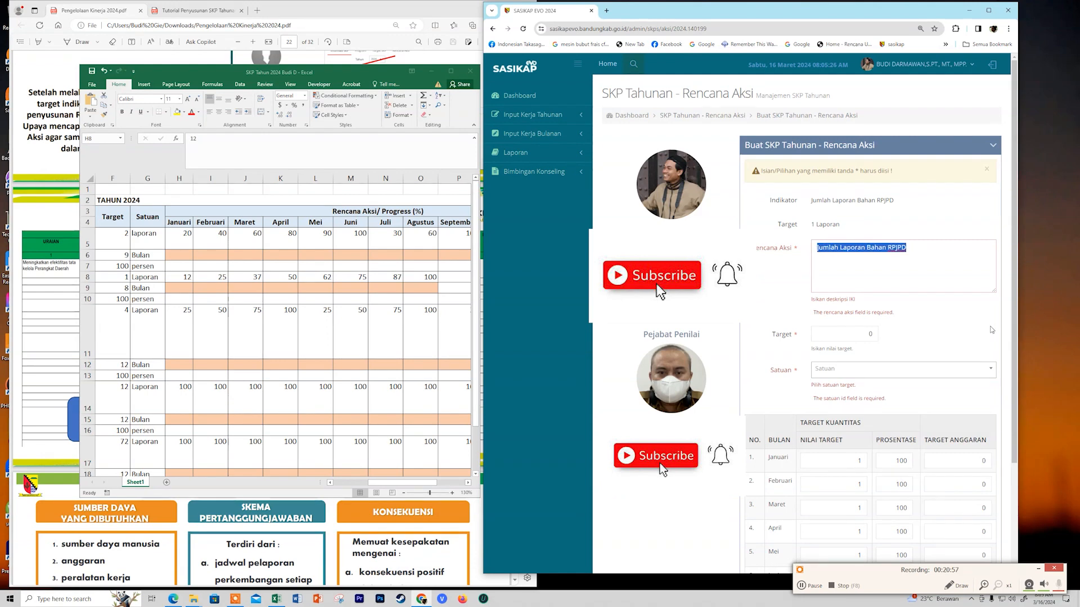
Step: Set the Rencana Aksi's Target to 1 and its Satuan to Laporan, and save it
{"action": "left_click", "coordinate": [876, 334]}
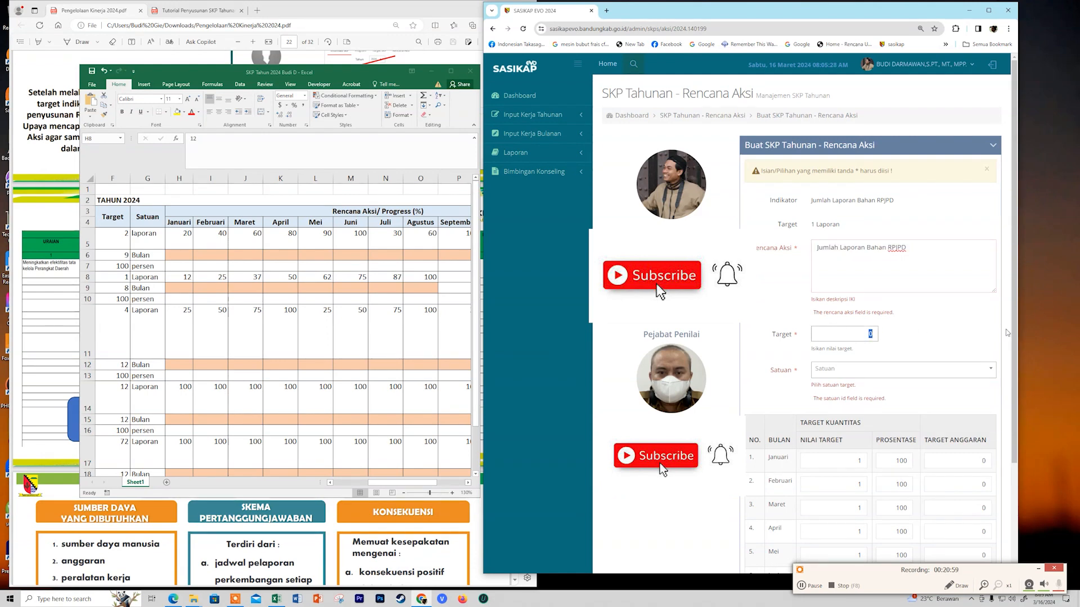
{"action": "left_click", "coordinate": [925, 370]}
{"action": "type", "text": "laporan"}
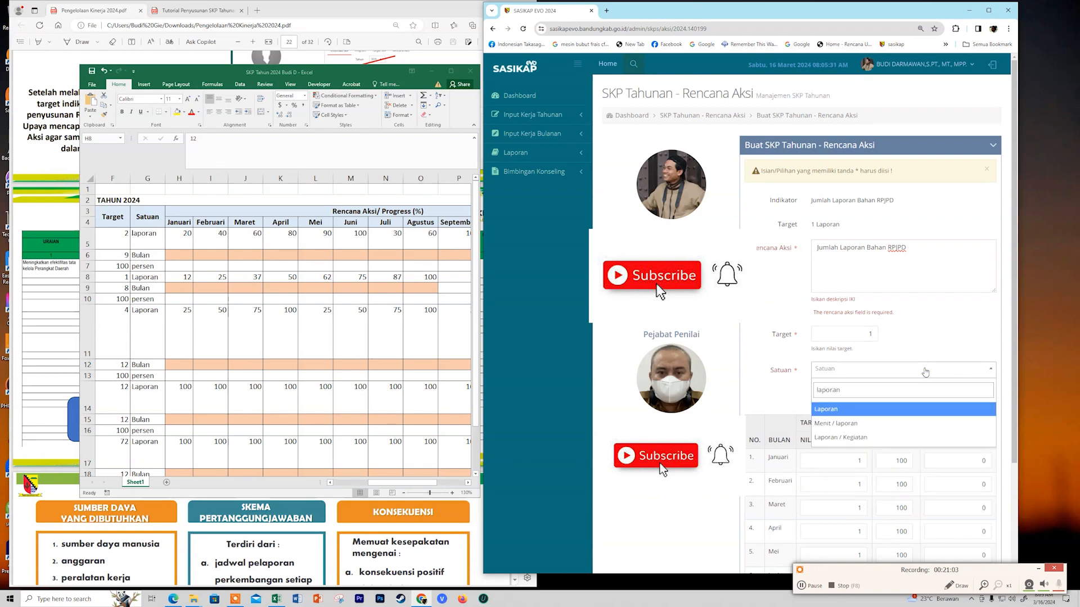
{"action": "key", "text": "Return"}
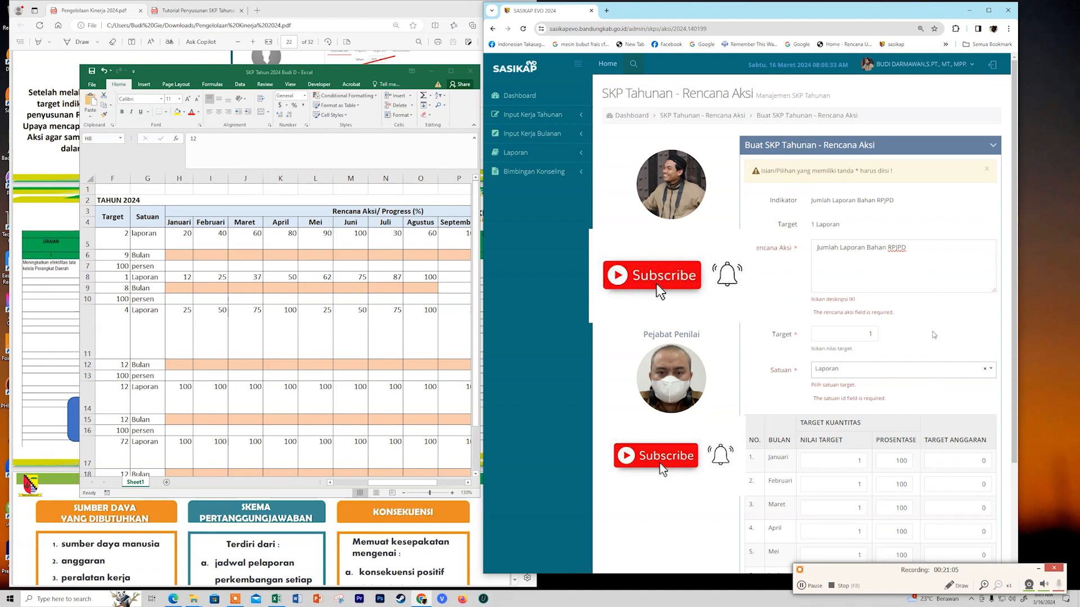
{"action": "scroll", "coordinate": [932, 333], "scroll_direction": "down", "scroll_amount": 2}
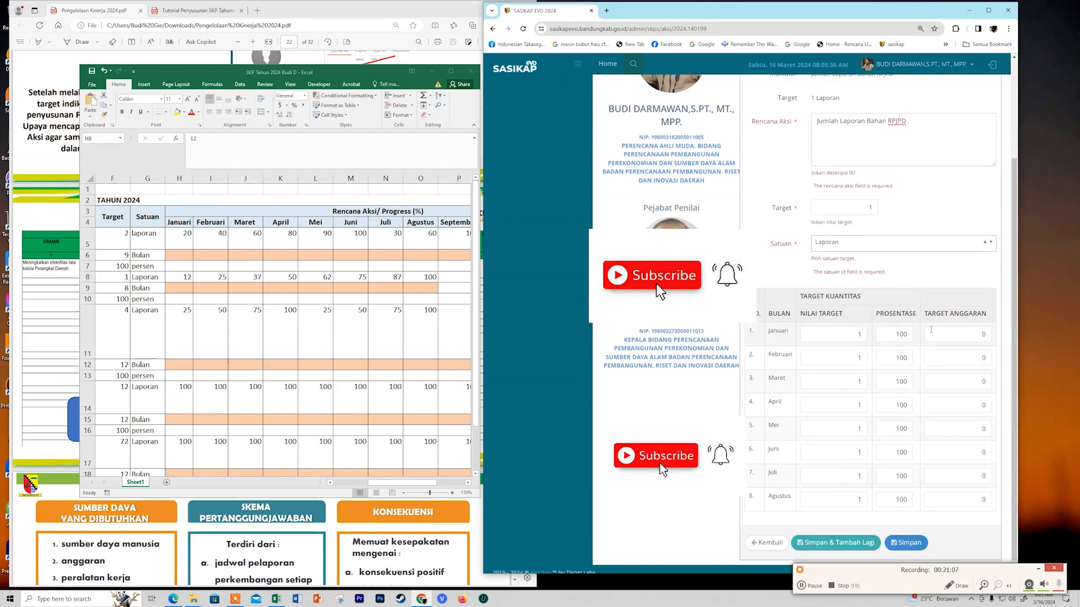
{"action": "scroll", "coordinate": [898, 227], "scroll_direction": "up", "scroll_amount": 1}
{"action": "scroll", "coordinate": [898, 225], "scroll_direction": "down", "scroll_amount": 1}
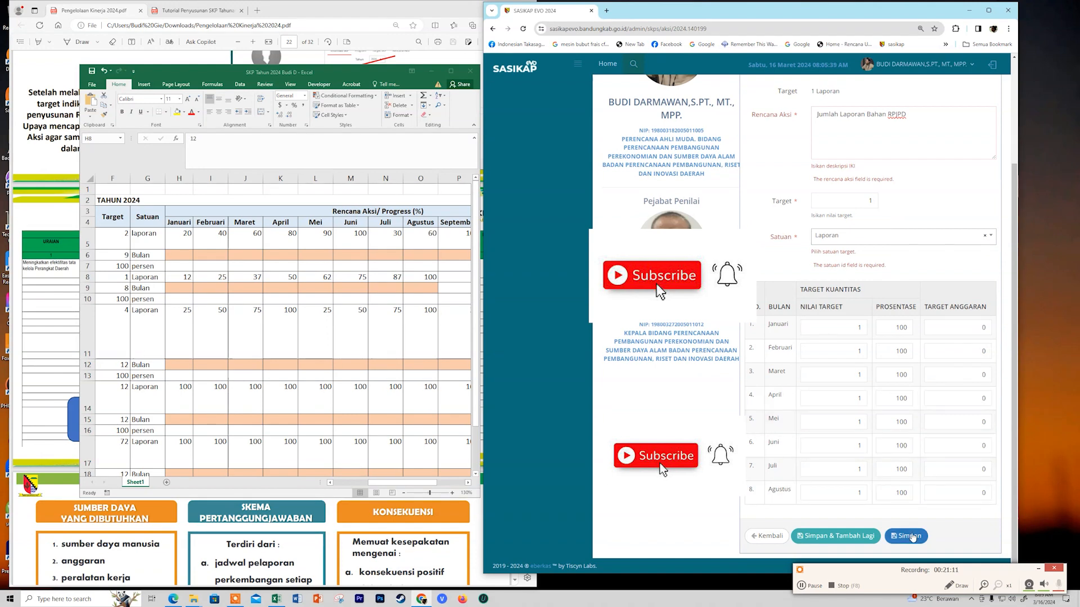
{"action": "left_click", "coordinate": [911, 537]}
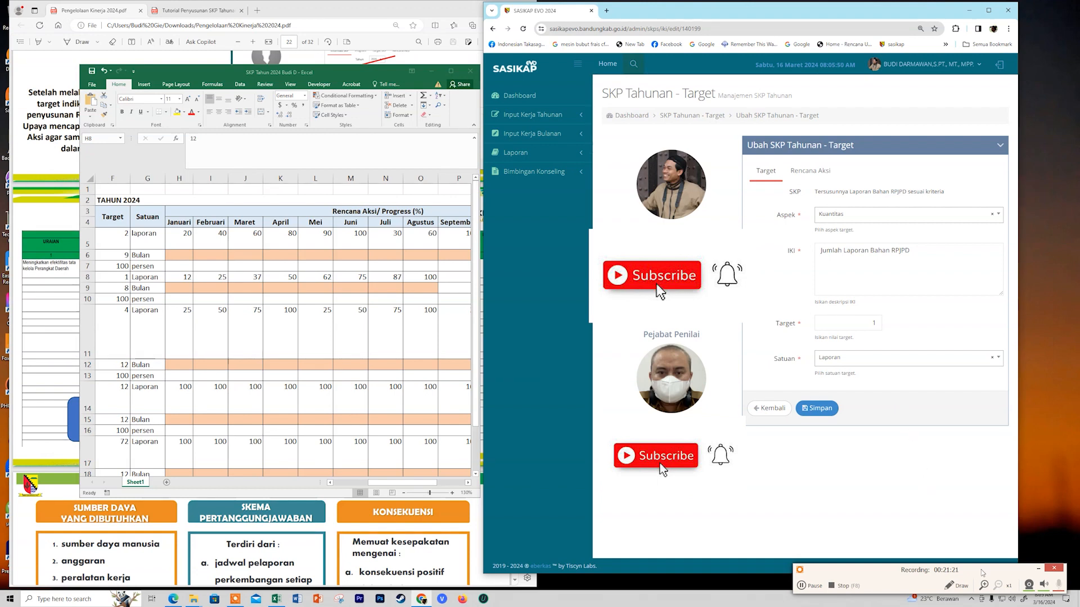
Step: Maximize the Chrome window and save the Kuantitas target of the RPJPD record
{"action": "left_click", "coordinate": [1037, 569]}
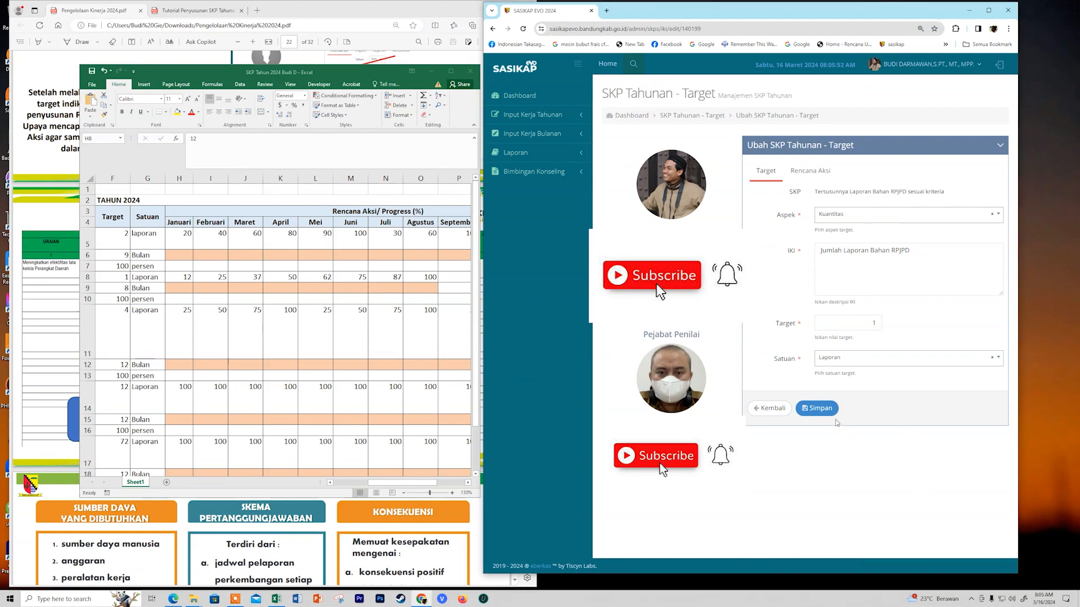
{"action": "left_click", "coordinate": [989, 10]}
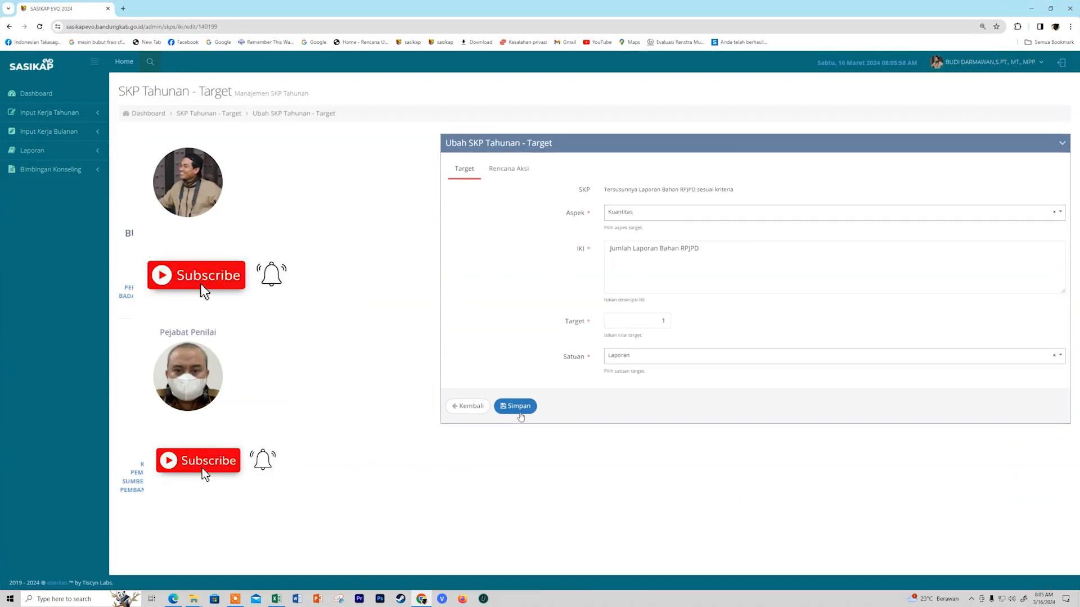
{"action": "left_click", "coordinate": [519, 411]}
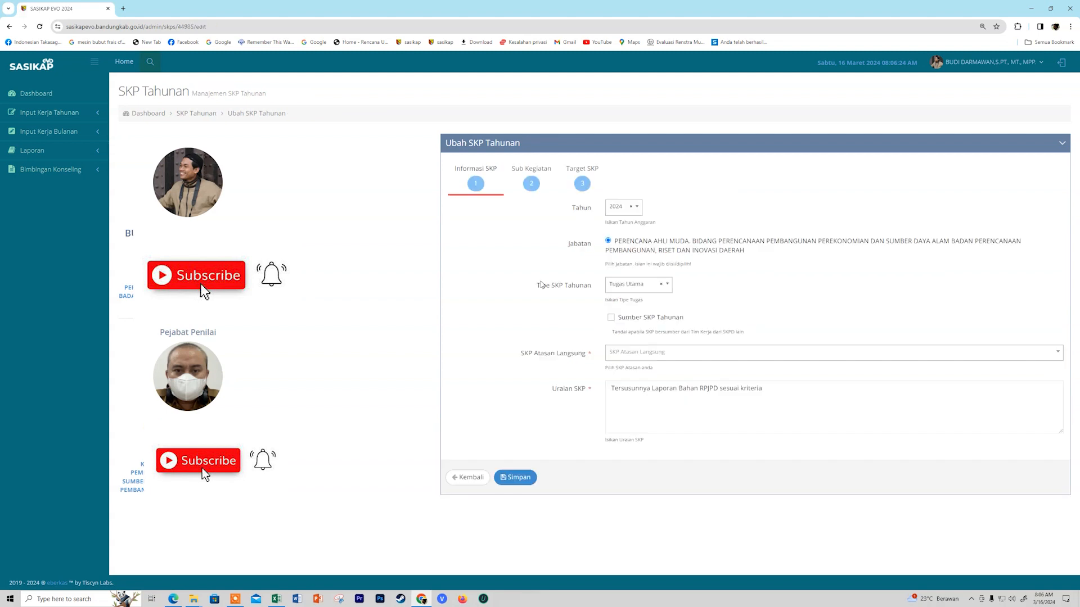
Step: Open the SKP Tahunan list and filter it by the status Belum Valid
{"action": "left_click", "coordinate": [57, 117]}
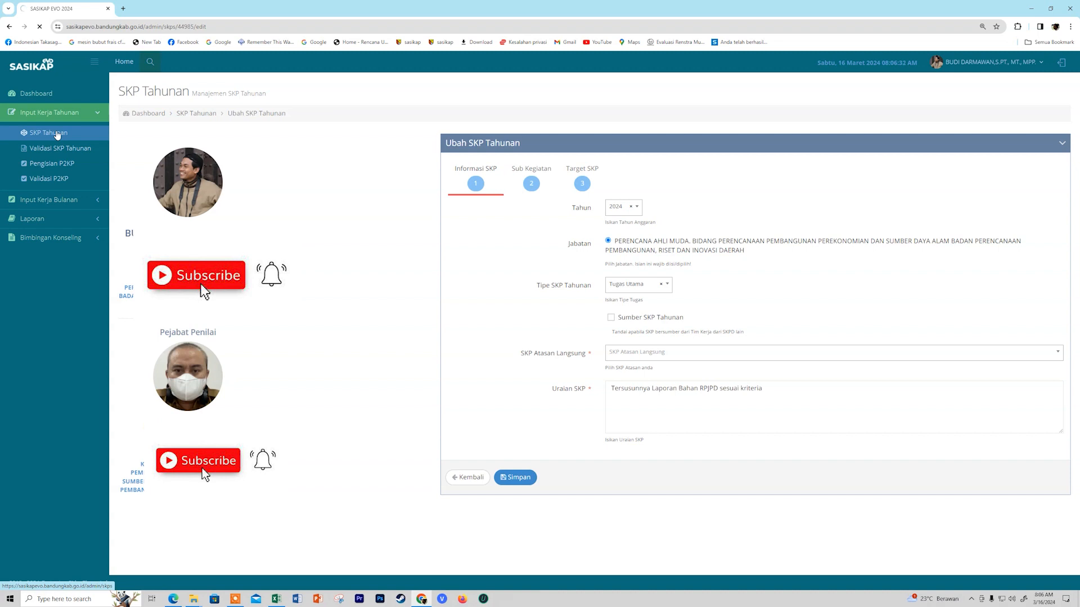
{"action": "left_click", "coordinate": [992, 374]}
{"action": "left_click", "coordinate": [989, 423]}
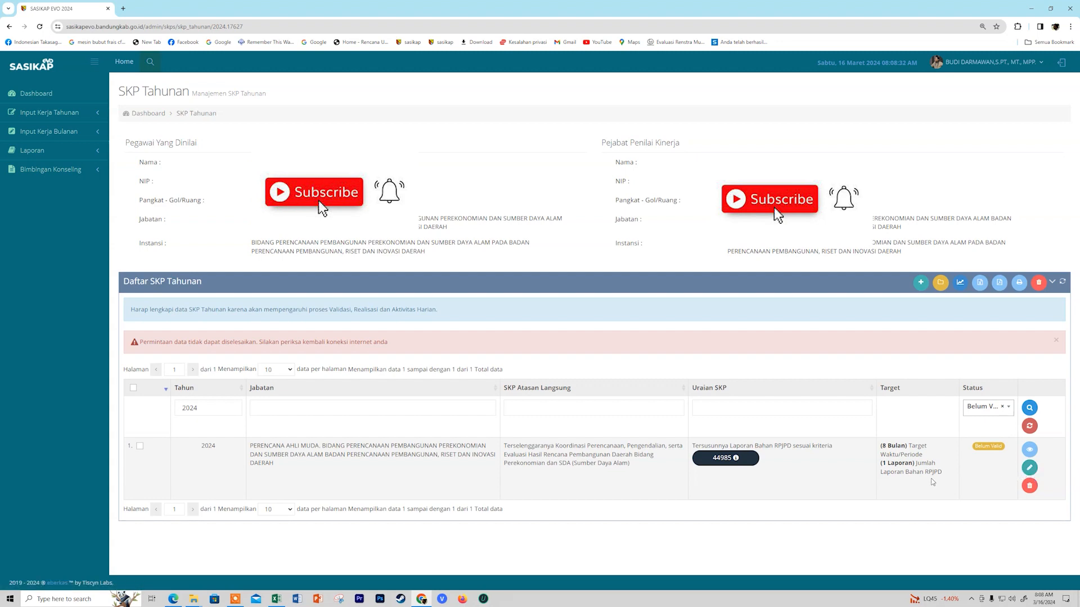
Step: Check the Kualitas aspect, indicator and target columns in the Excel plan, and return to the SKP Tahunan list
{"action": "left_click", "coordinate": [276, 599]}
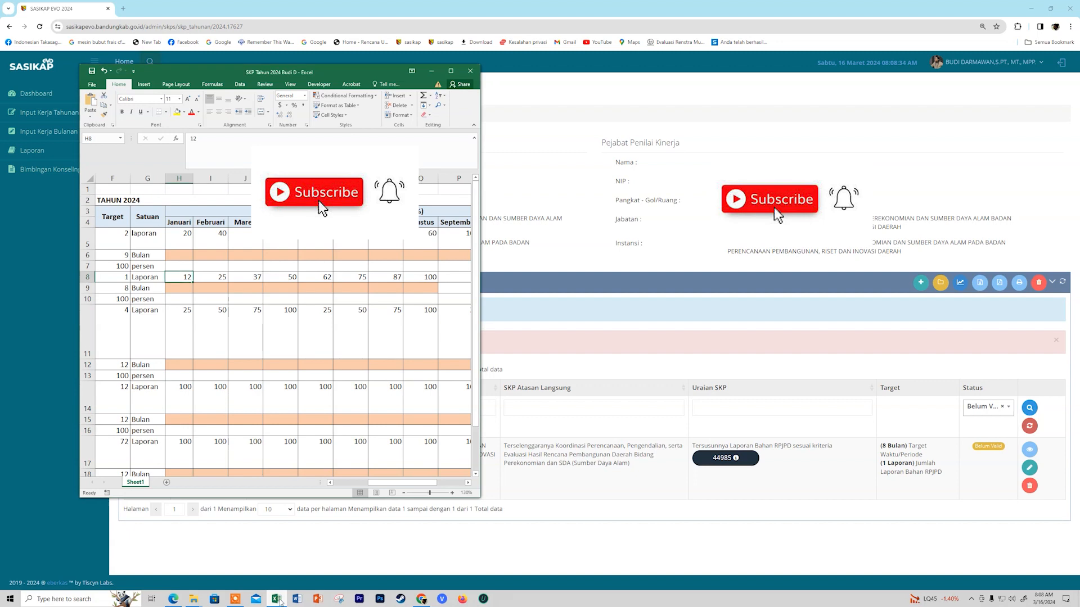
{"action": "left_click_drag", "start_coordinate": [379, 483], "coordinate": [350, 483]}
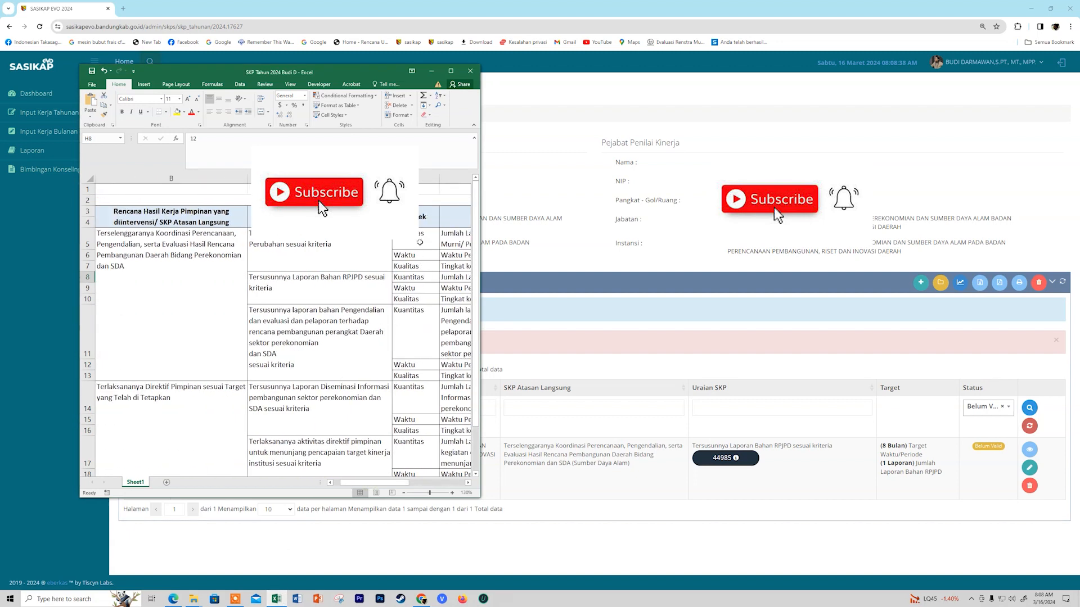
{"action": "left_click", "coordinate": [414, 266]}
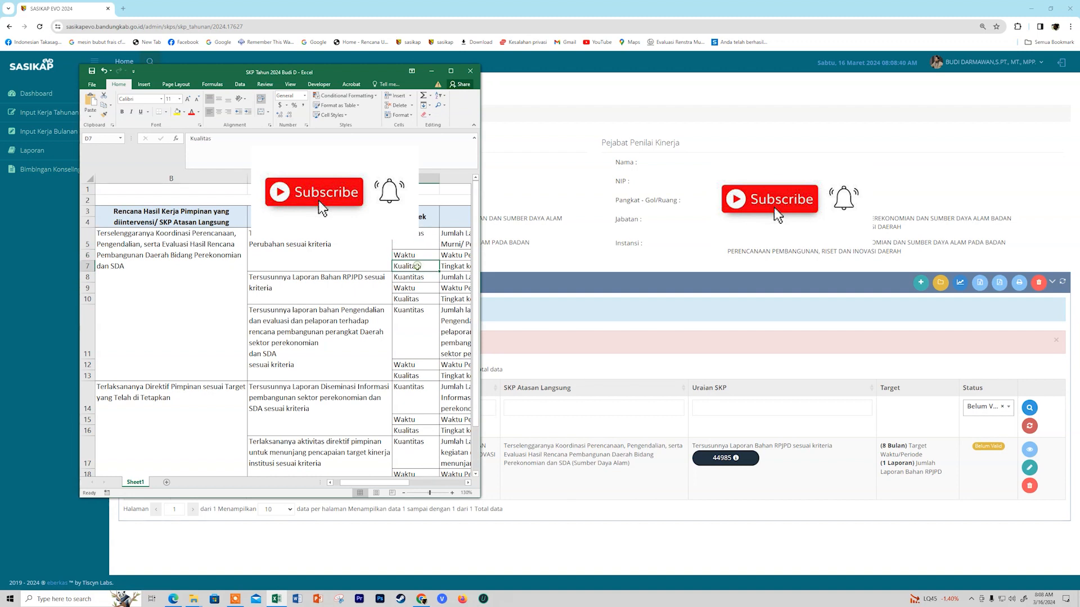
{"action": "scroll", "coordinate": [399, 470], "scroll_direction": "right", "scroll_amount": 2}
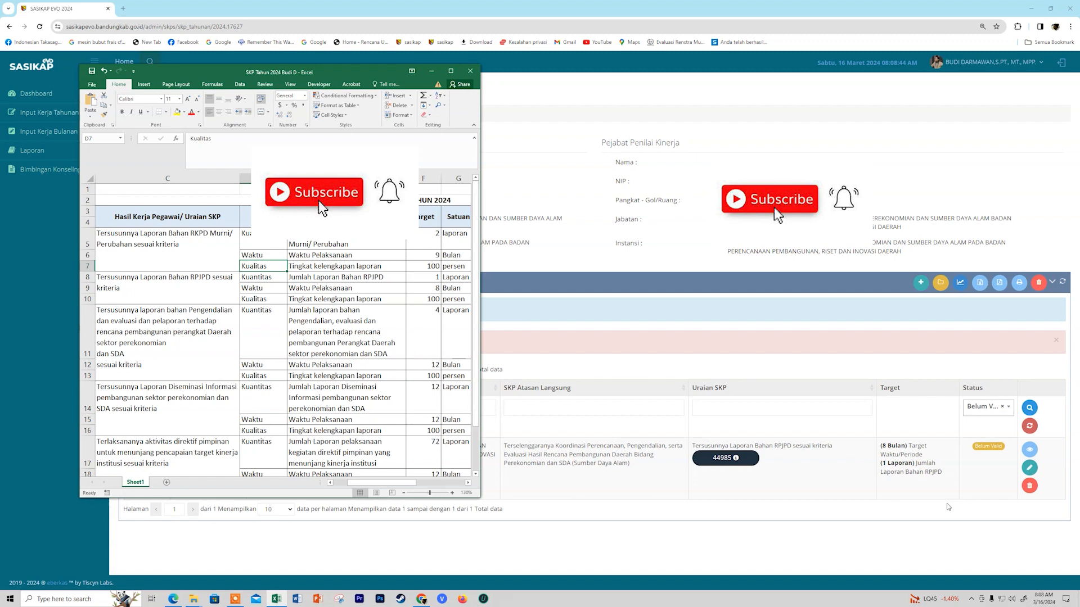
{"action": "left_click", "coordinate": [964, 506]}
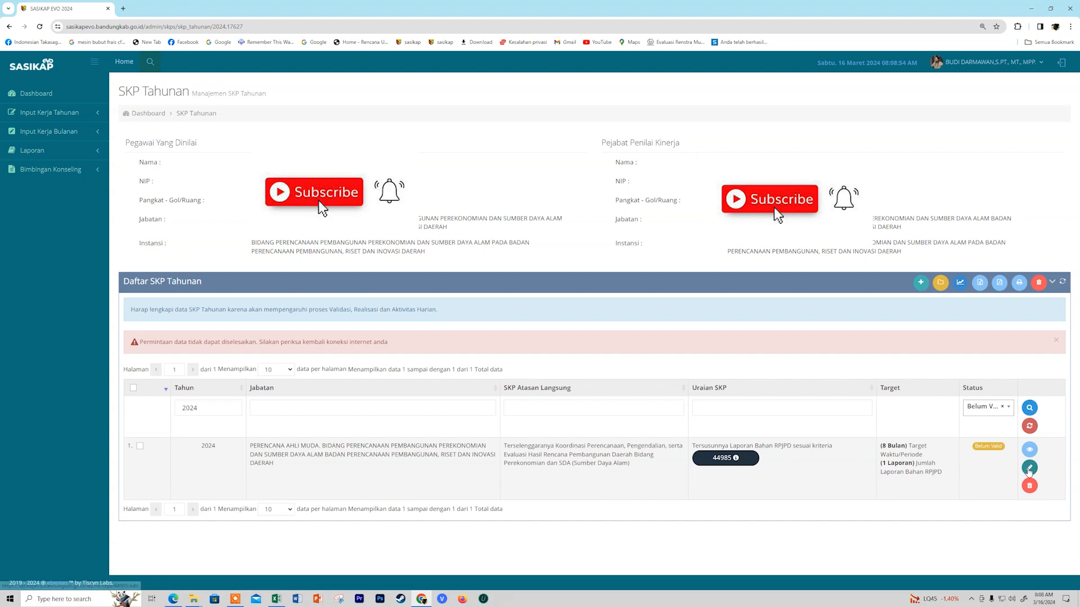
Step: Open the RPJPD record for editing and start a new target in its Target SKP section
{"action": "left_click", "coordinate": [1030, 468]}
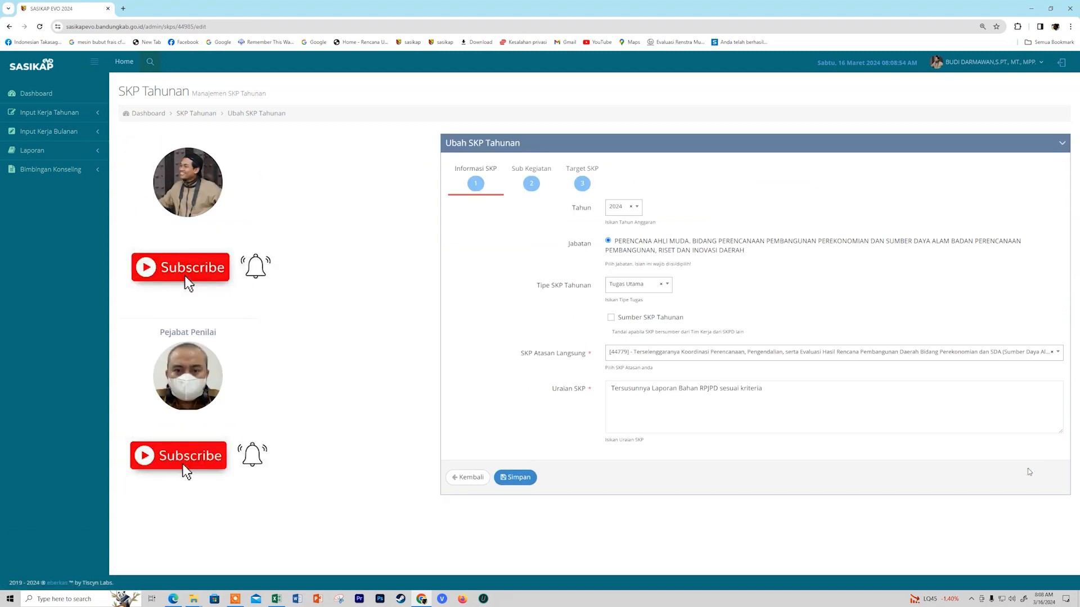
{"action": "left_click", "coordinate": [582, 184]}
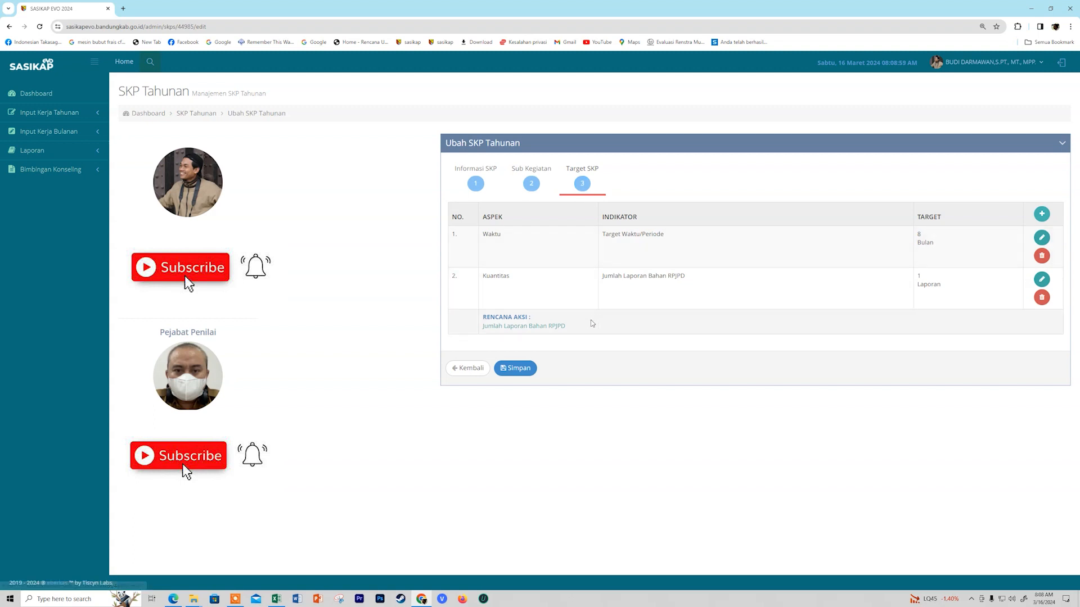
{"action": "left_click", "coordinate": [1041, 214]}
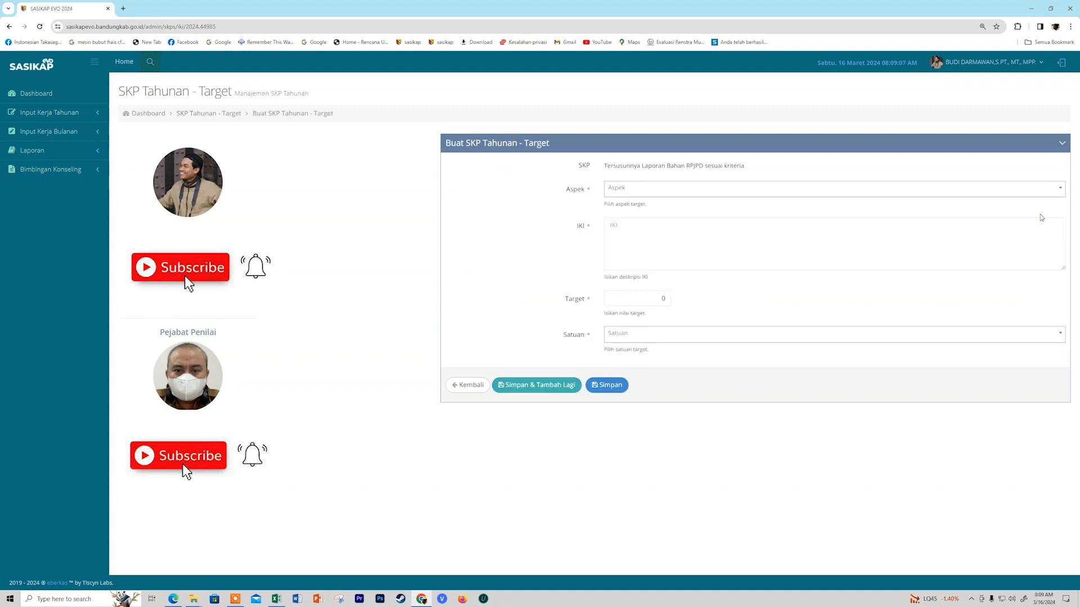
Step: Set the new target's aspect to Kualitas and copy the indicator "Tingkat kelengkapan laporan" from the Excel plan into its IKI
{"action": "left_click", "coordinate": [836, 192]}
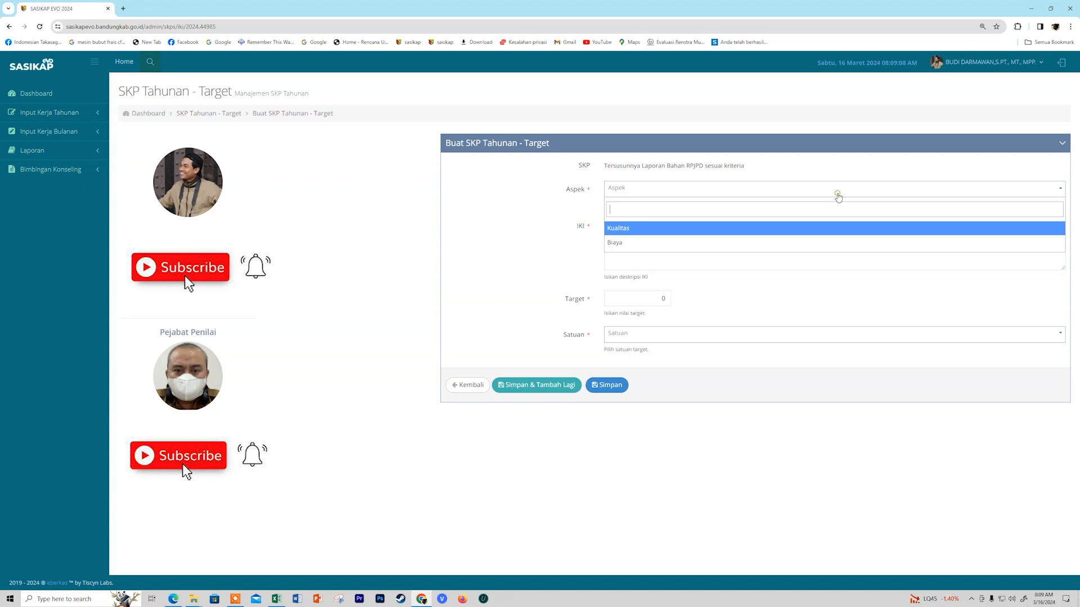
{"action": "left_click", "coordinate": [681, 235]}
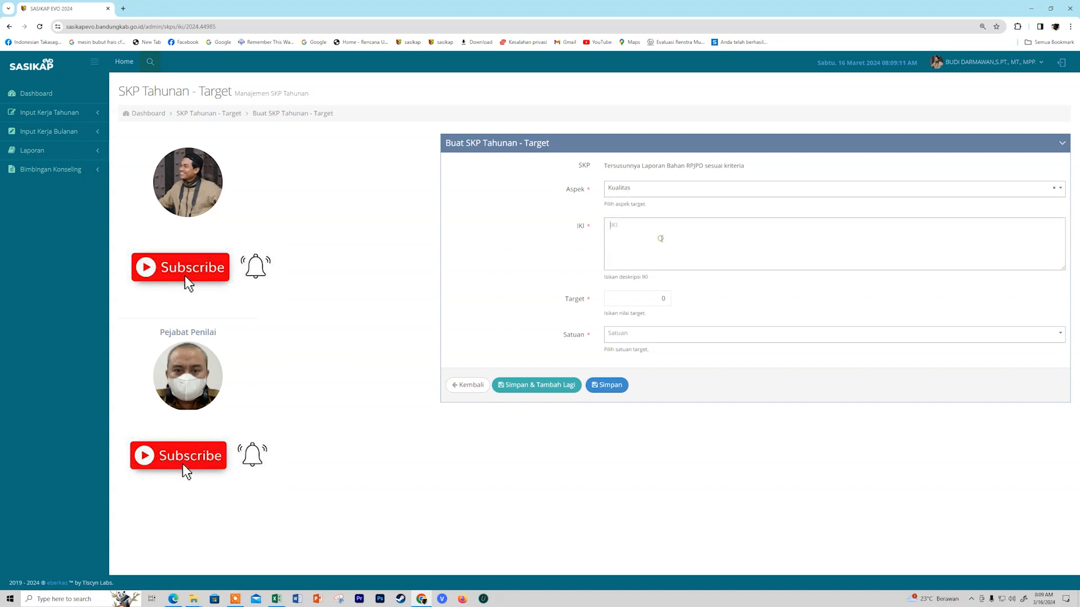
{"action": "left_click", "coordinate": [276, 600]}
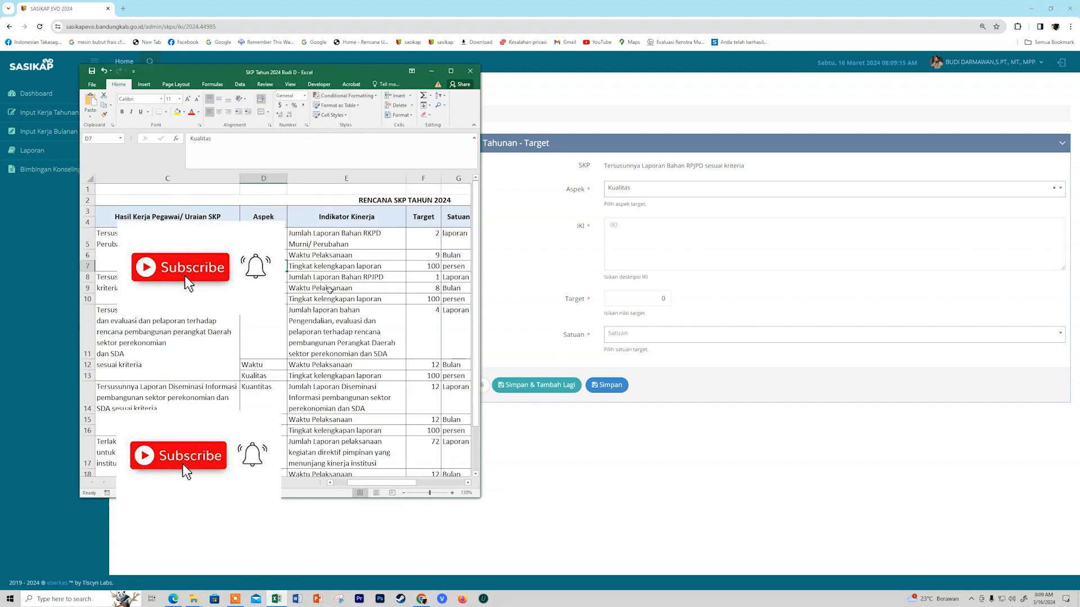
{"action": "left_click", "coordinate": [338, 269]}
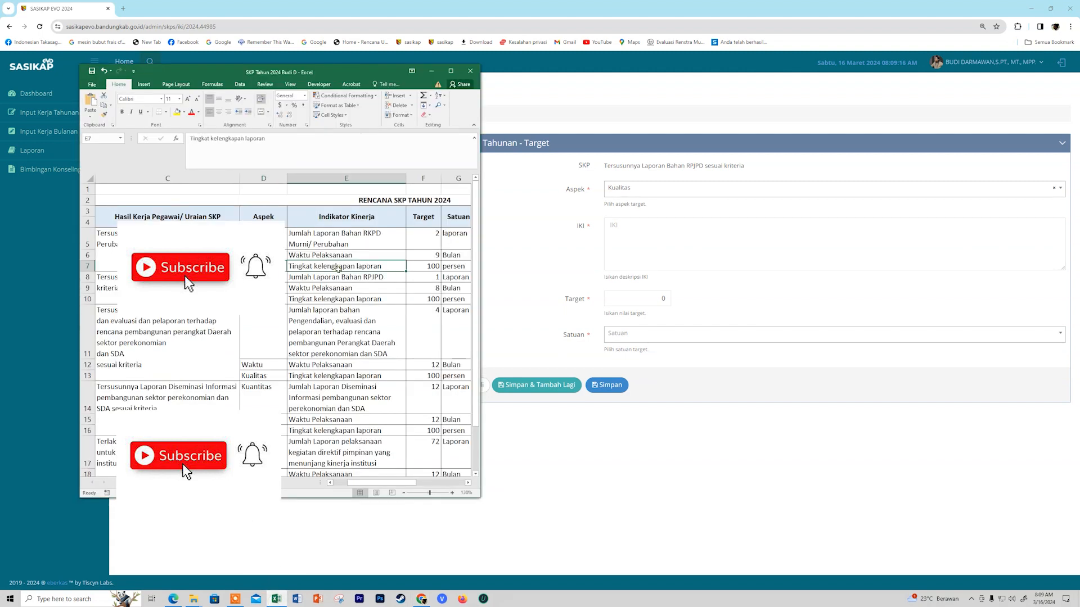
{"action": "left_click", "coordinate": [364, 301]}
{"action": "left_click_drag", "start_coordinate": [279, 143], "coordinate": [192, 141]}
{"action": "key", "text": "ctrl+c"}
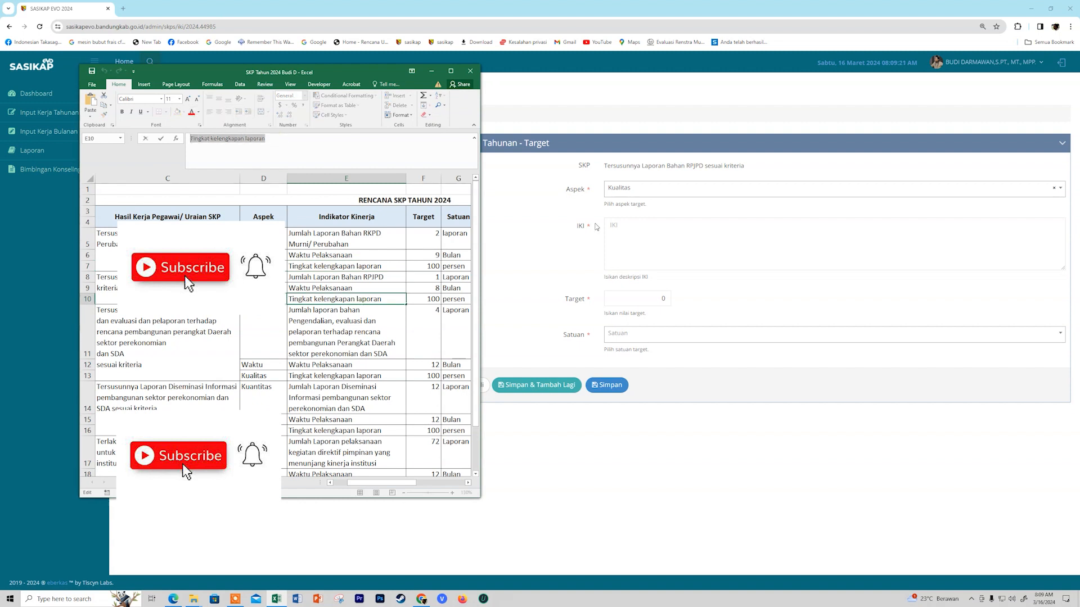
{"action": "left_click", "coordinate": [627, 235]}
{"action": "key", "text": "ctrl+v"}
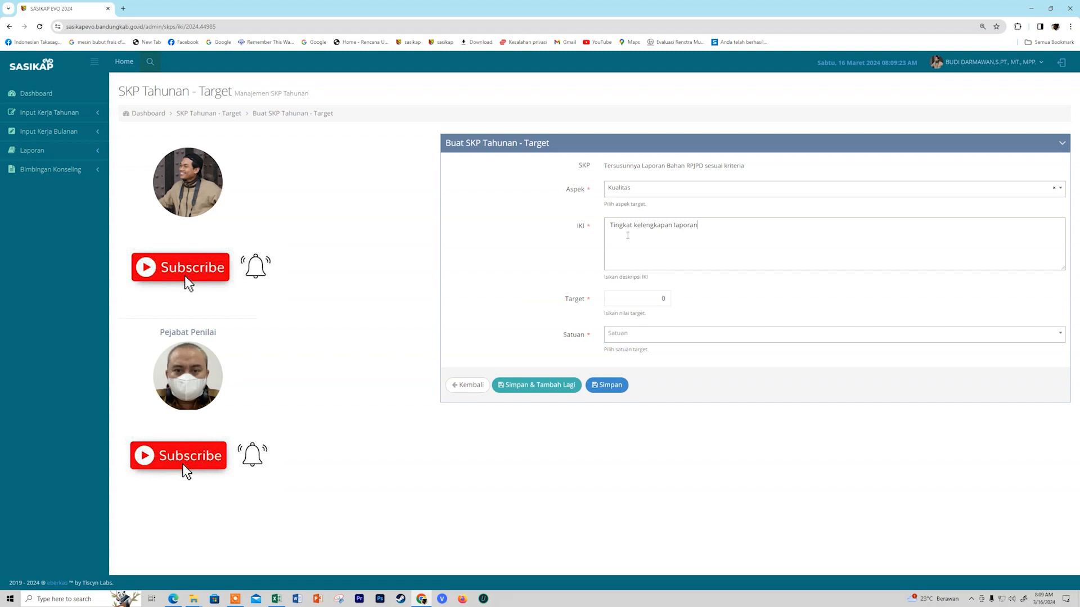
Step: Set the Kualitas target to 100 with the unit Persen and save it
{"action": "double_click", "coordinate": [645, 297]}
{"action": "type", "text": "100"}
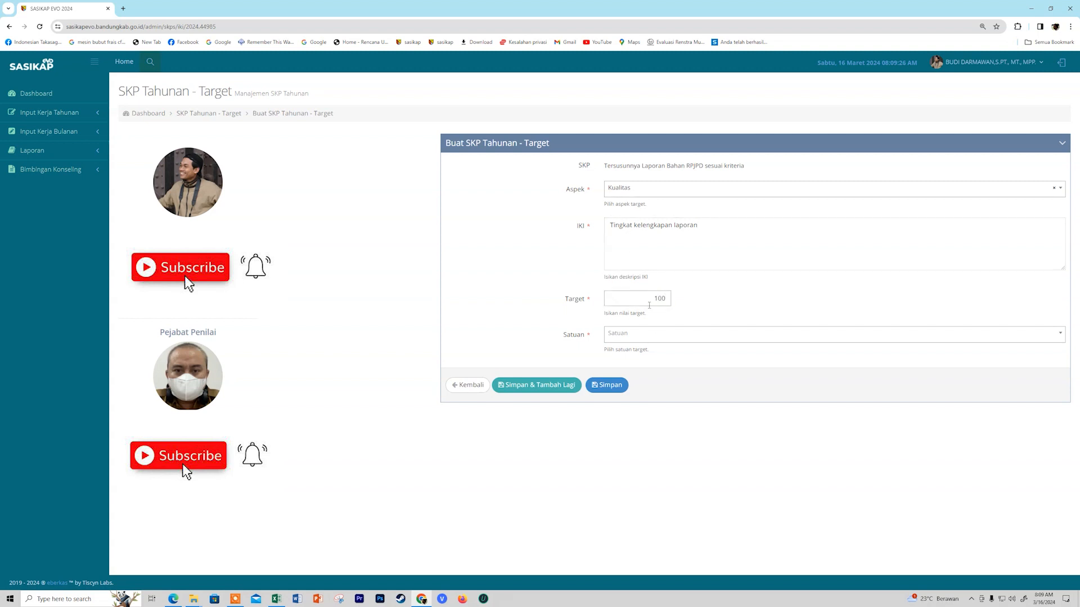
{"action": "left_click", "coordinate": [659, 334]}
{"action": "type", "text": "persen"}
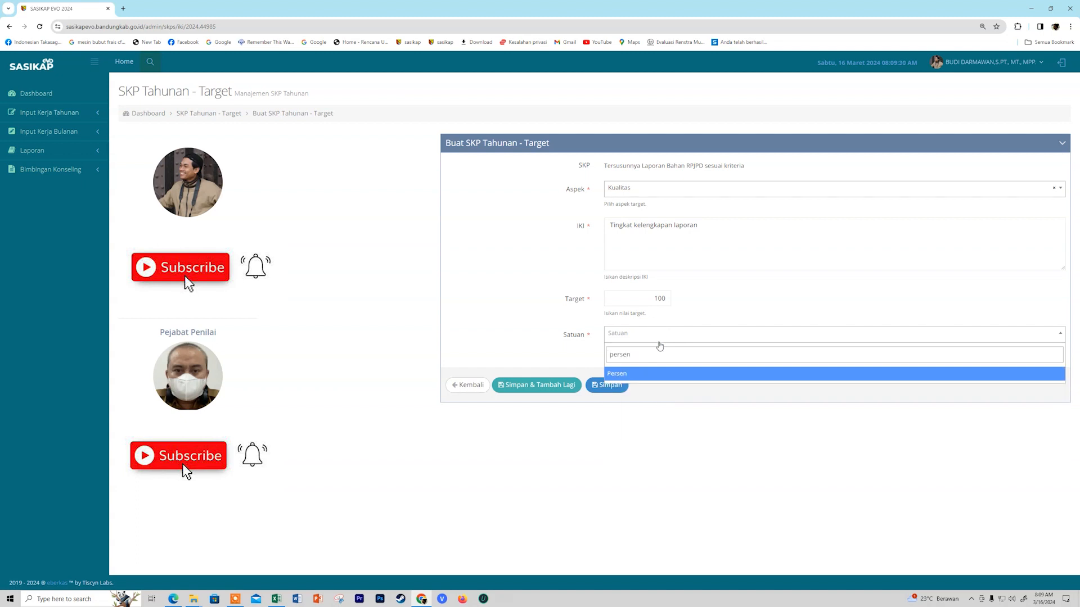
{"action": "left_click", "coordinate": [659, 373]}
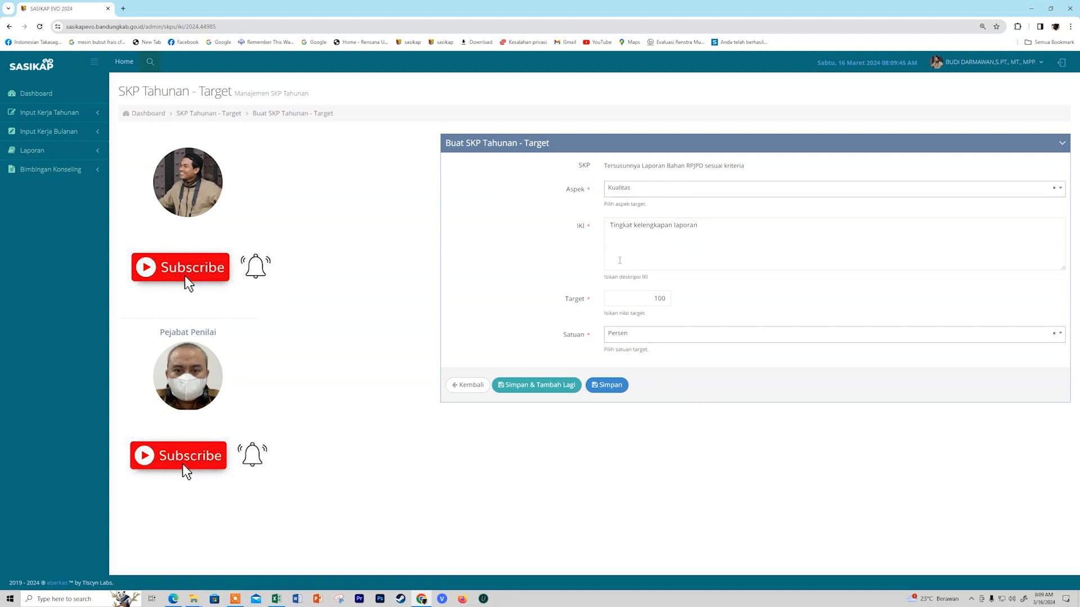
{"action": "left_click", "coordinate": [615, 390]}
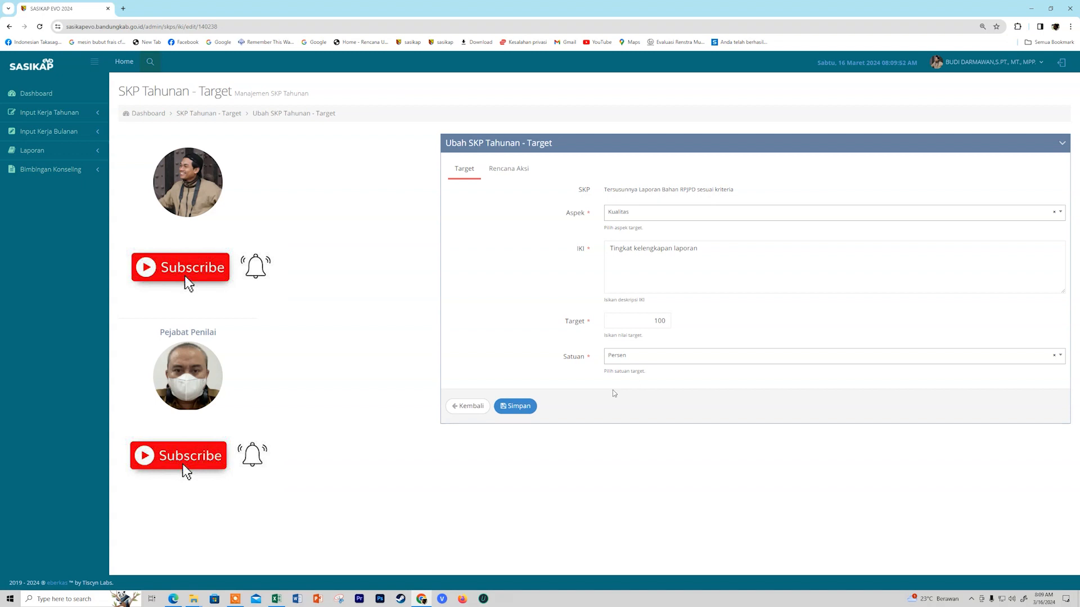
Step: Return to the SKP Tahunan list and filter it by the status Belum Valid
{"action": "left_click", "coordinate": [51, 113]}
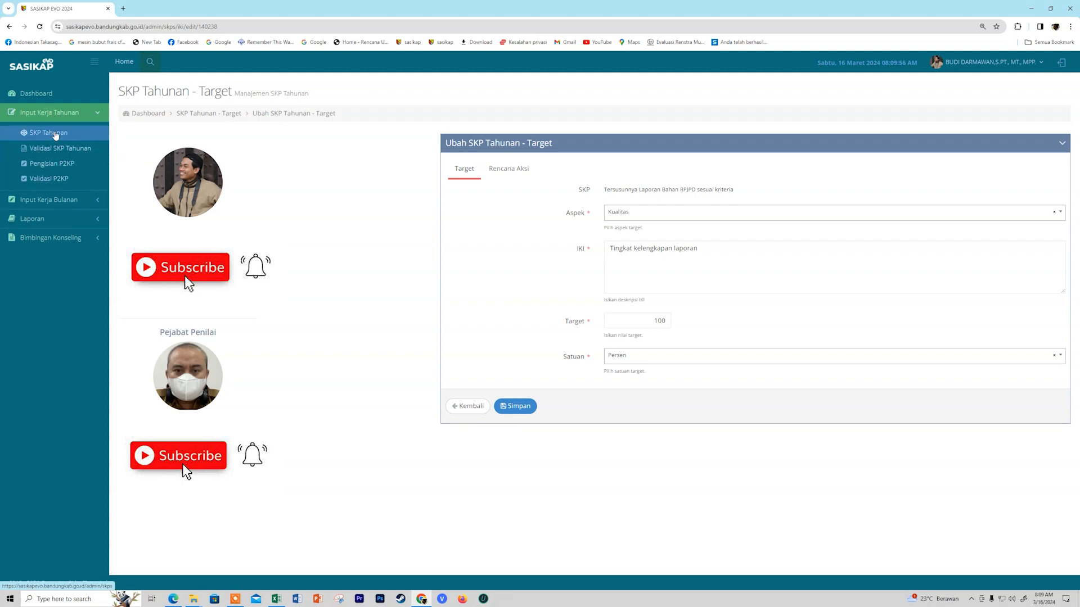
{"action": "left_click", "coordinate": [49, 134]}
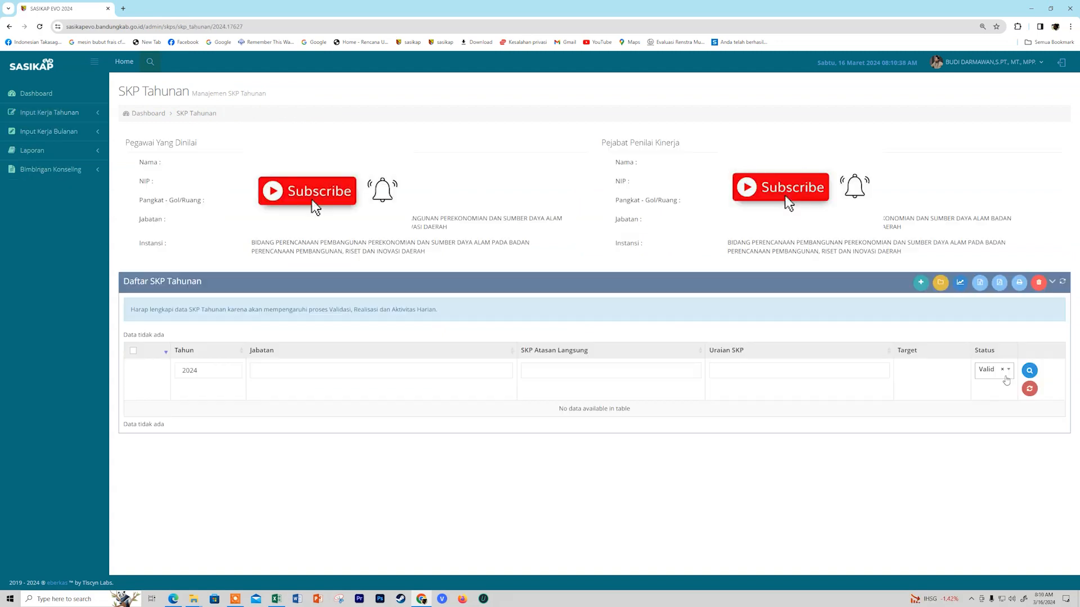
{"action": "left_click", "coordinate": [988, 374]}
{"action": "left_click", "coordinate": [995, 412]}
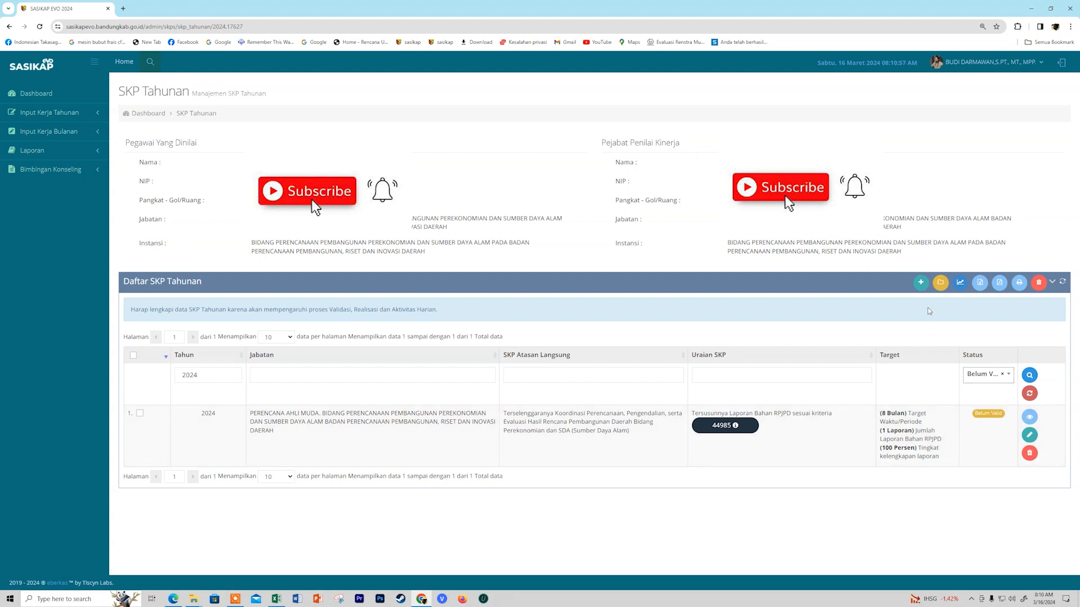
Step: Start a new SKP Tahunan record and copy the work result "Tersusunnya Laporan Bahan RKPD Murni/ Perubahan sesuai kriteria" from the Excel plan
{"action": "left_click", "coordinate": [921, 282]}
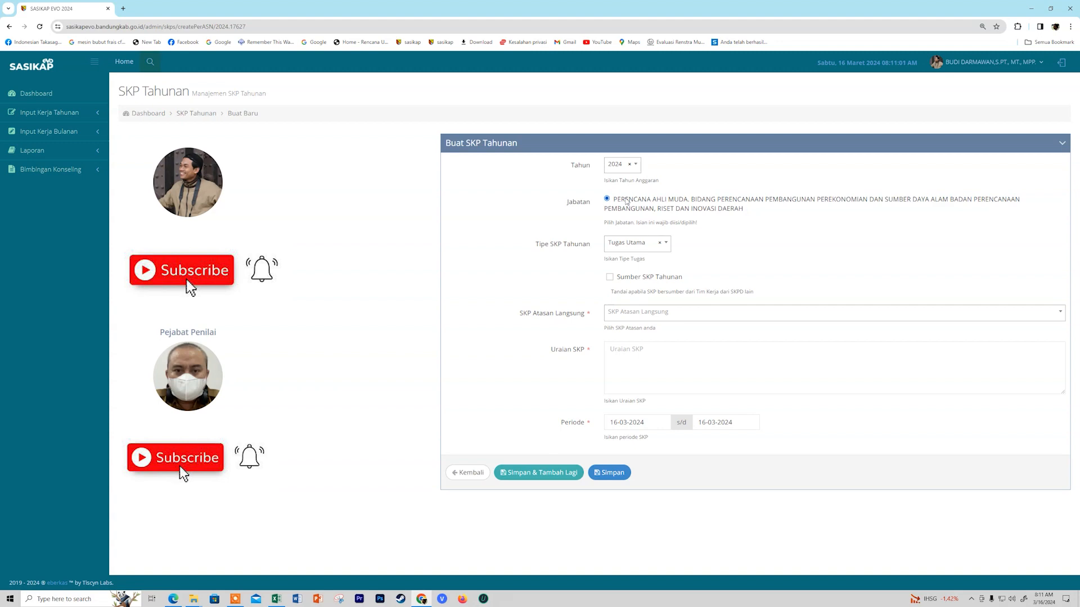
{"action": "left_click", "coordinate": [278, 599]}
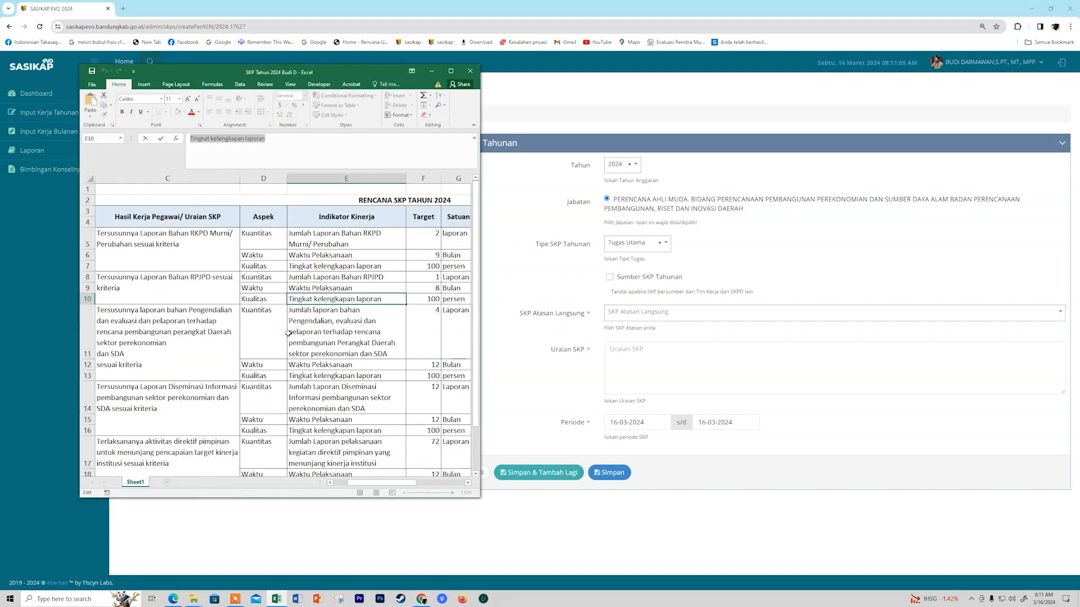
{"action": "left_click", "coordinate": [343, 482]}
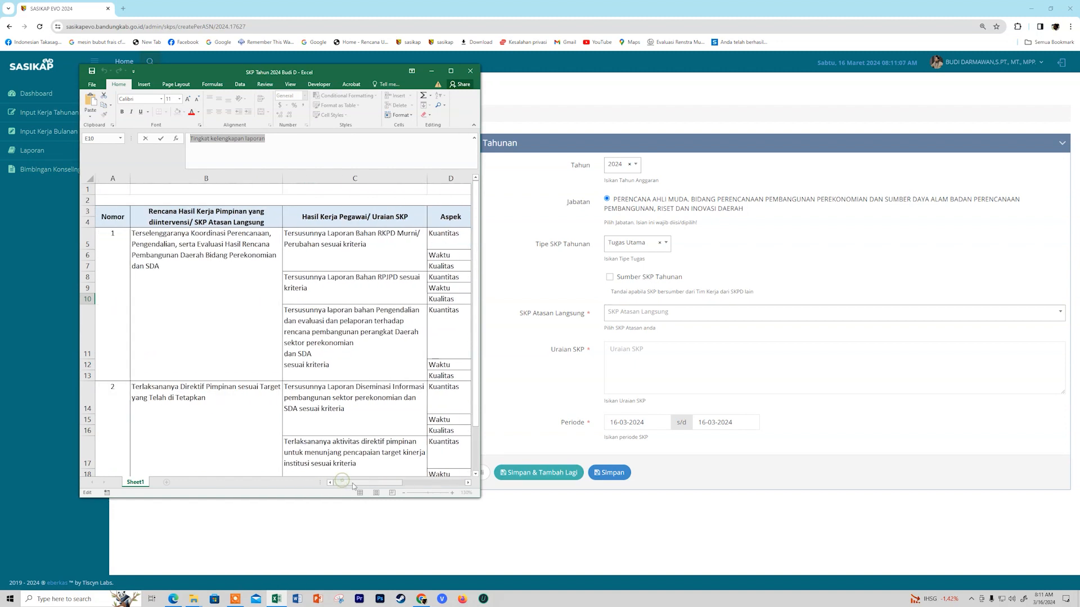
{"action": "left_click", "coordinate": [382, 251]}
{"action": "left_click_drag", "start_coordinate": [366, 482], "coordinate": [371, 484]}
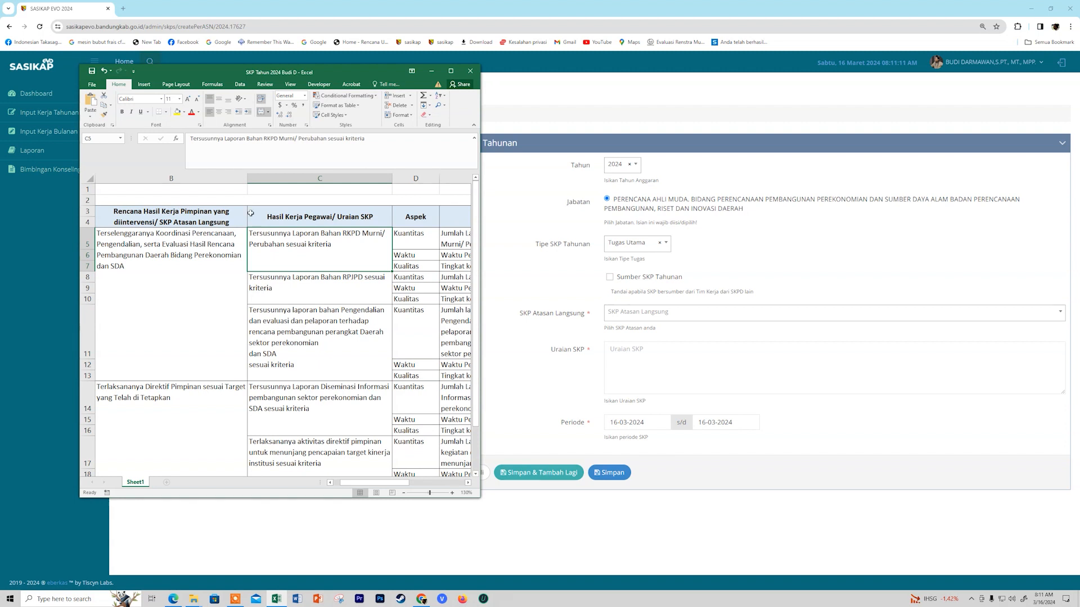
{"action": "triple_click", "coordinate": [189, 138]}
{"action": "key", "text": "ctrl+c"}
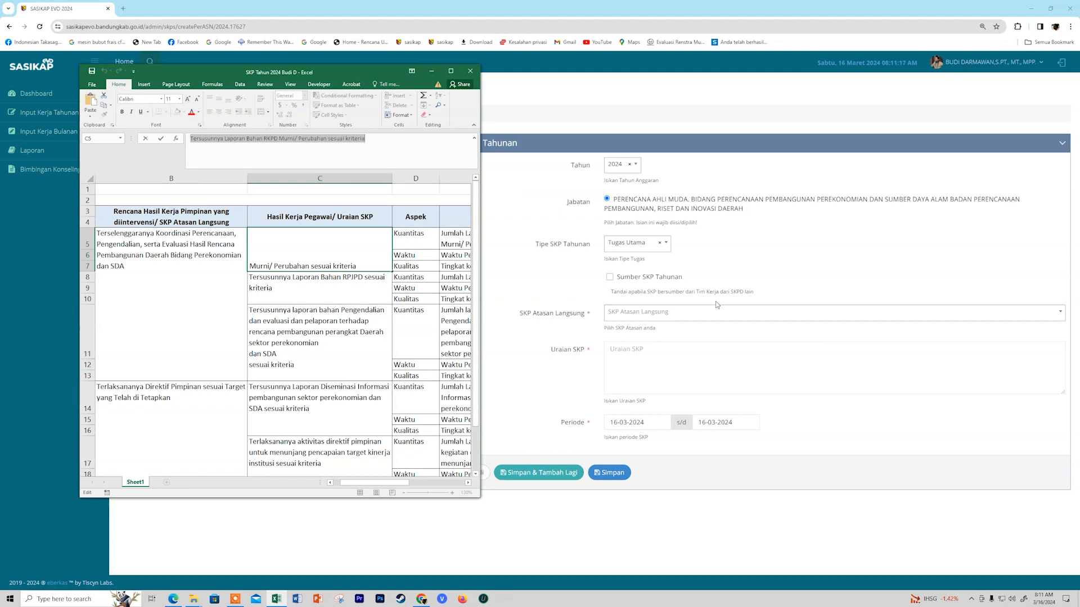
Step: Choose the SKP Atasan Langsung "Terselenggaranya Koordinasi Perencanaan, Pengendalian, serta Evaluasi" and paste the copied RKPD work result as the Uraian SKP
{"action": "left_click", "coordinate": [697, 318]}
{"action": "left_click", "coordinate": [696, 318]}
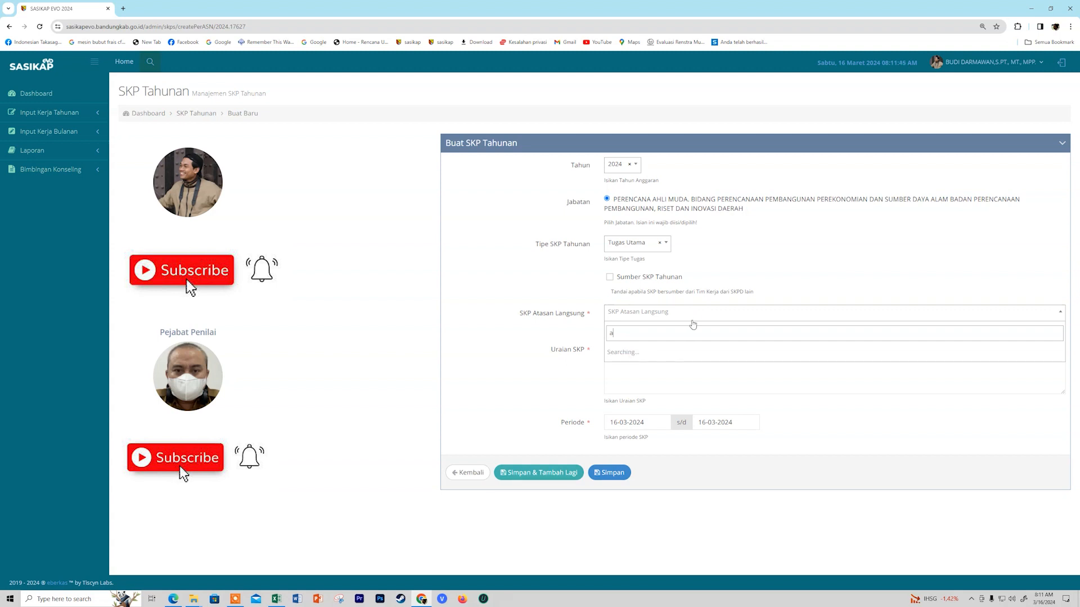
{"action": "left_click", "coordinate": [691, 371]}
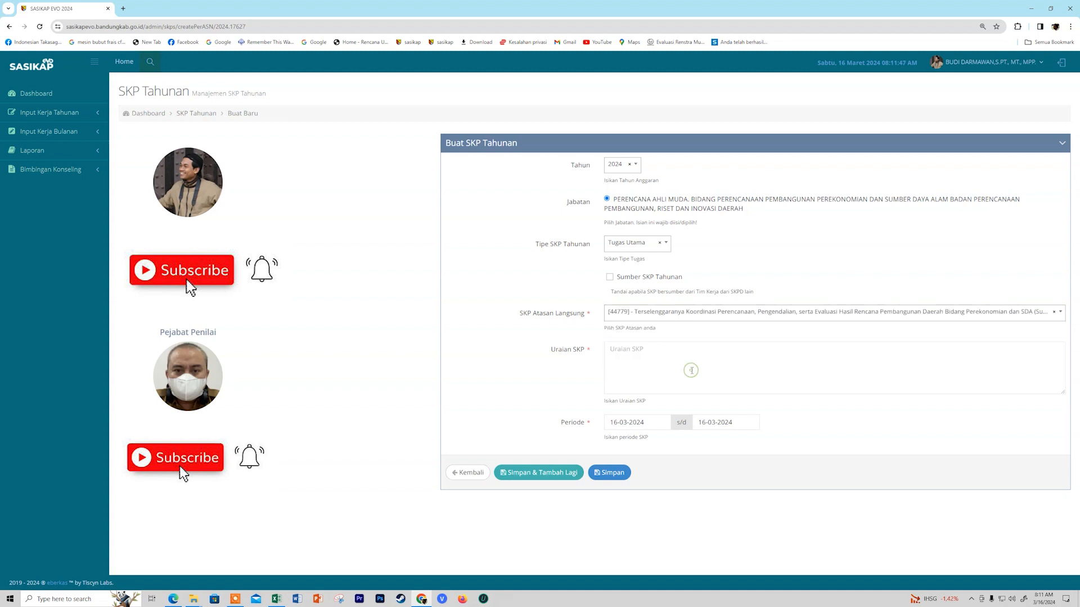
{"action": "key", "text": "ctrl+v"}
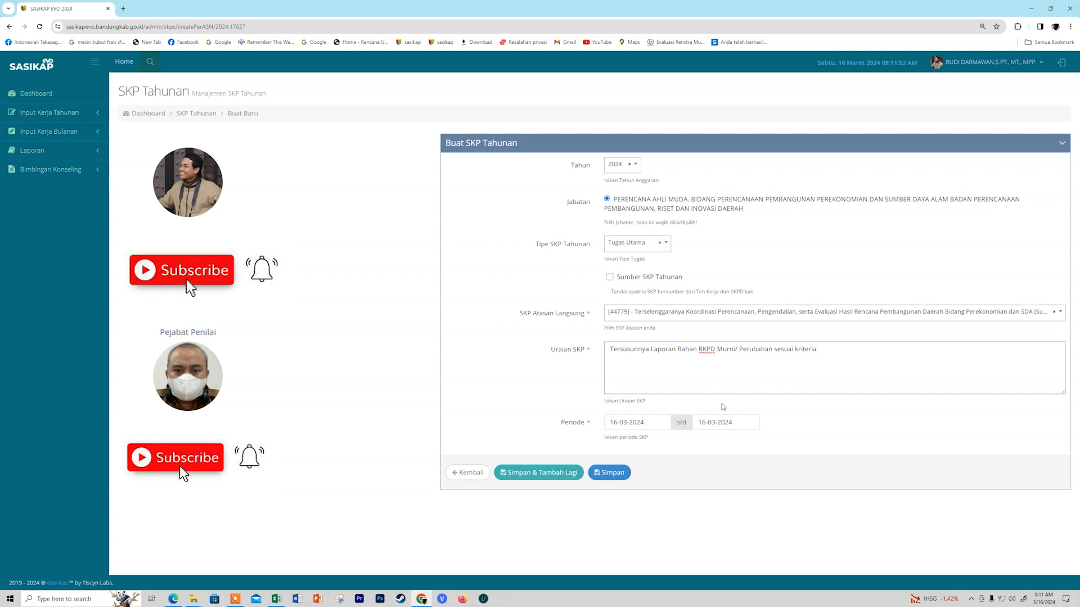
Step: Set the start date of the RKPD record's period to 02-01-2024
{"action": "left_click", "coordinate": [647, 422]}
{"action": "left_click", "coordinate": [574, 296]}
{"action": "left_click", "coordinate": [578, 295]}
{"action": "left_click", "coordinate": [605, 324]}
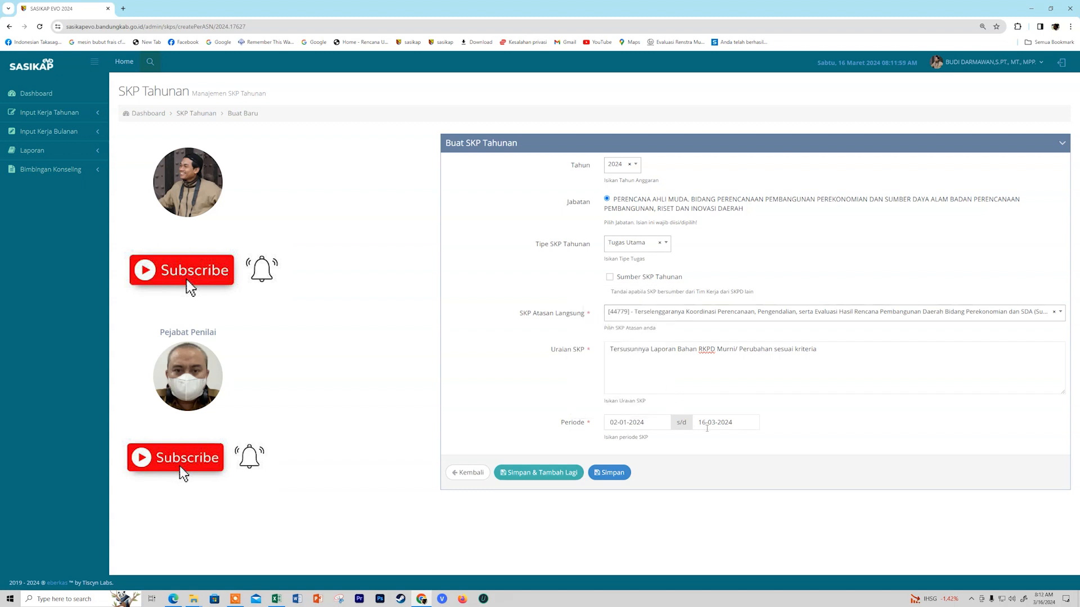
Step: Check the RKPD schedule in the Excel plan, set the period's end date to 30-09-2024 and save the record
{"action": "left_click", "coordinate": [277, 599]}
{"action": "left_click_drag", "start_coordinate": [391, 483], "coordinate": [425, 491]}
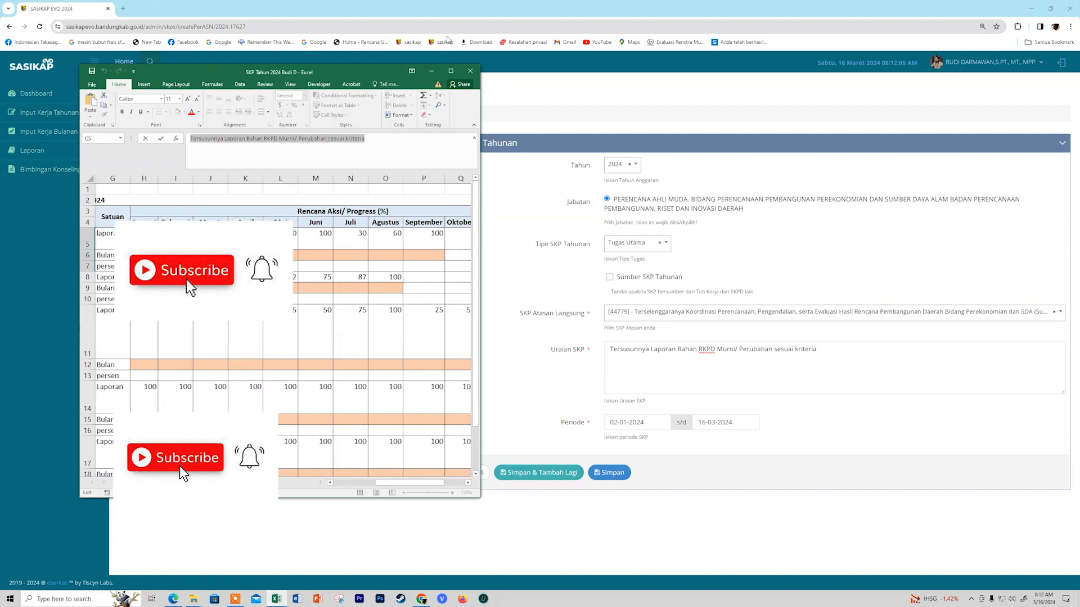
{"action": "left_click", "coordinate": [460, 3]}
{"action": "left_click", "coordinate": [737, 422]}
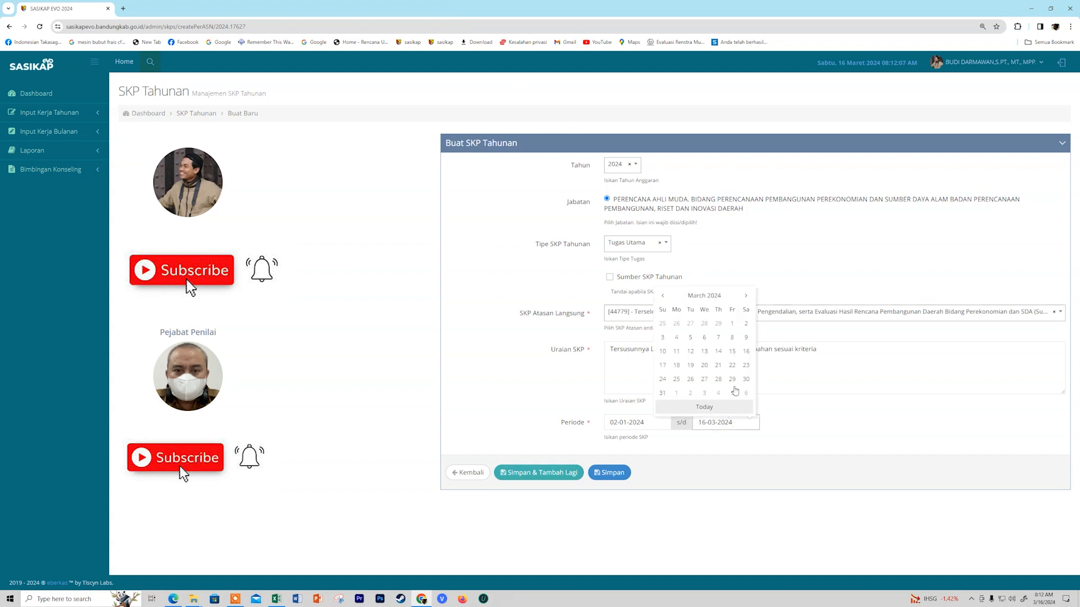
{"action": "left_click", "coordinate": [746, 296]}
{"action": "left_click", "coordinate": [746, 297]}
{"action": "left_click", "coordinate": [745, 297]}
{"action": "left_click", "coordinate": [745, 296]}
{"action": "left_click", "coordinate": [745, 296]}
{"action": "left_click", "coordinate": [745, 297]}
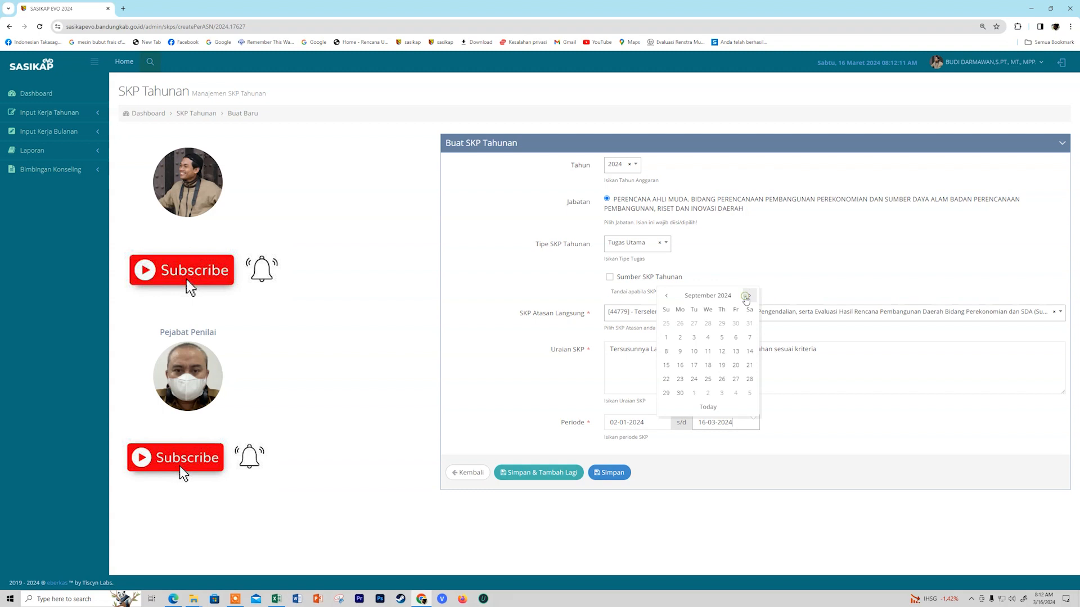
{"action": "left_click", "coordinate": [680, 394]}
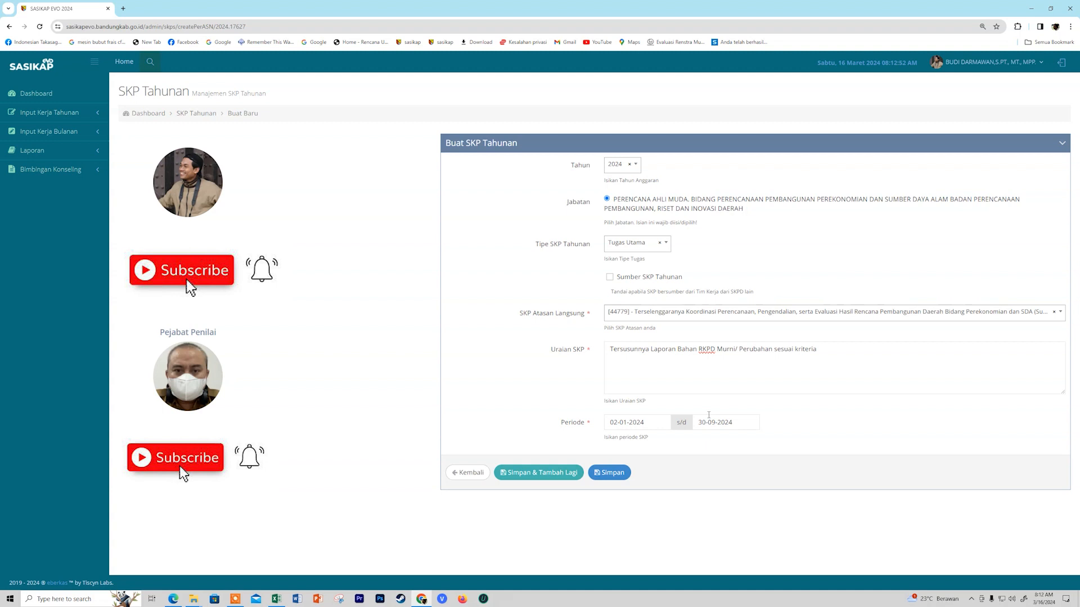
{"action": "left_click", "coordinate": [619, 475]}
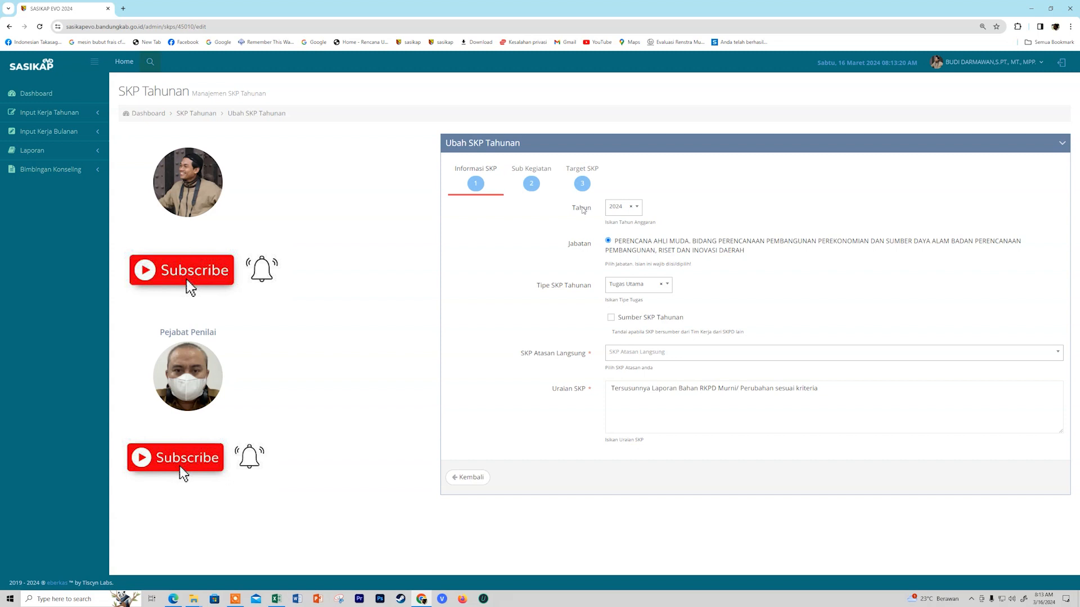
Step: Start a new target in the RKPD record's Target SKP section and set its aspect to Kuantitas
{"action": "left_click", "coordinate": [583, 190]}
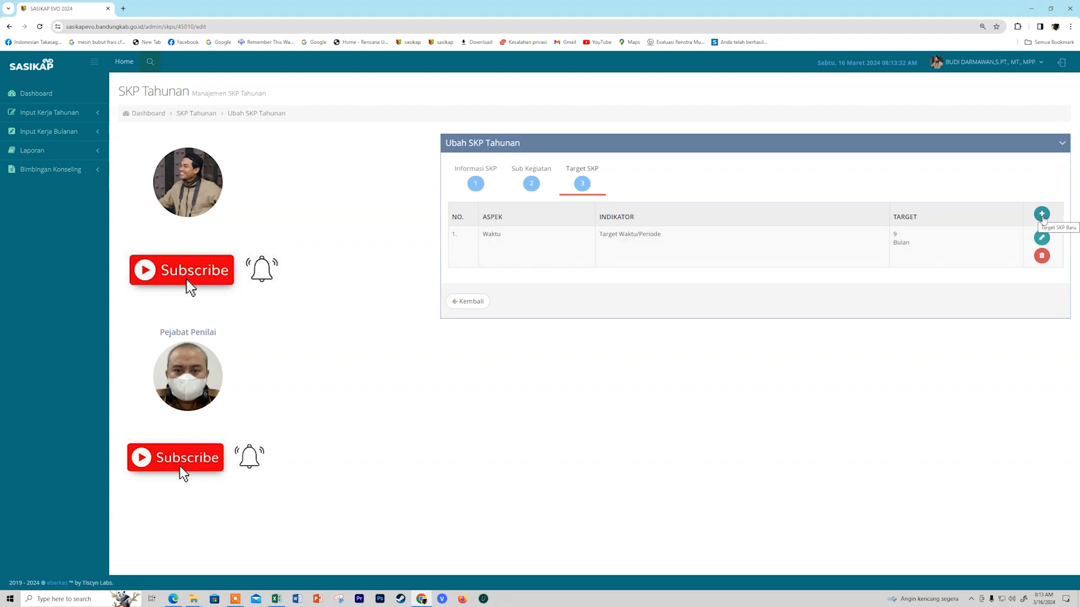
{"action": "left_click", "coordinate": [1042, 215]}
{"action": "left_click", "coordinate": [787, 191]}
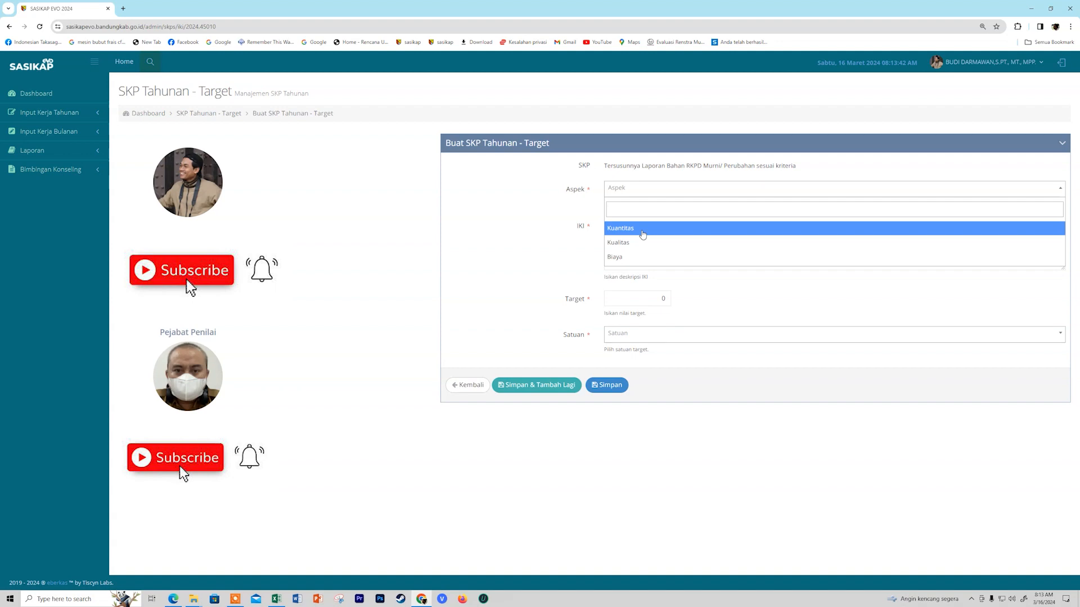
{"action": "left_click", "coordinate": [643, 230]}
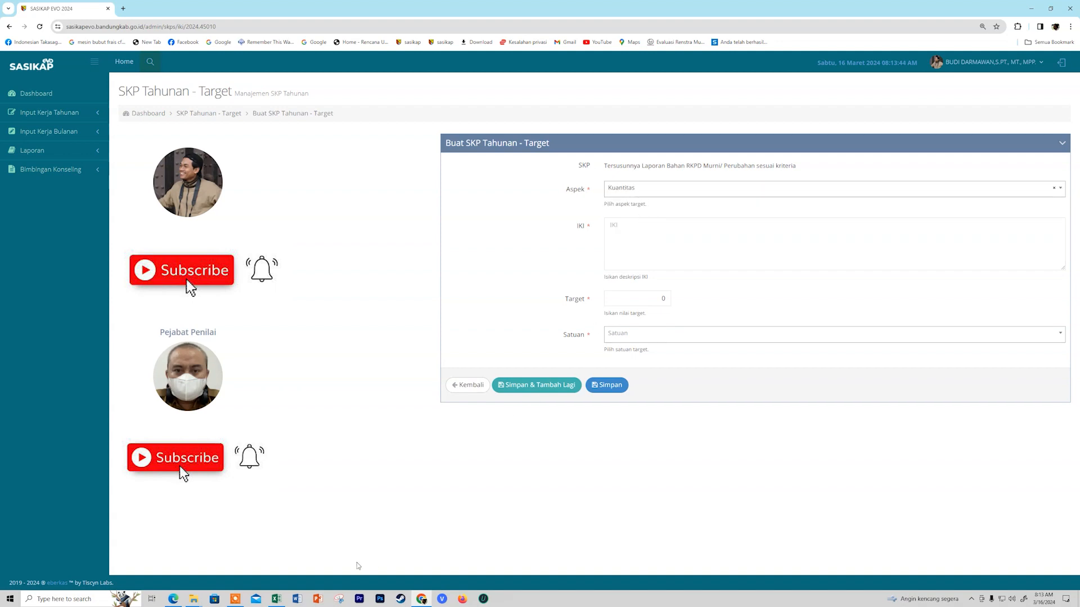
Step: Copy the indicator "Jumlah Laporan Bahan RKPD Murni/ Perubahan" from the Excel plan into the Kuantitas target's IKI
{"action": "left_click", "coordinate": [276, 599]}
{"action": "left_click_drag", "start_coordinate": [432, 485], "coordinate": [378, 485]}
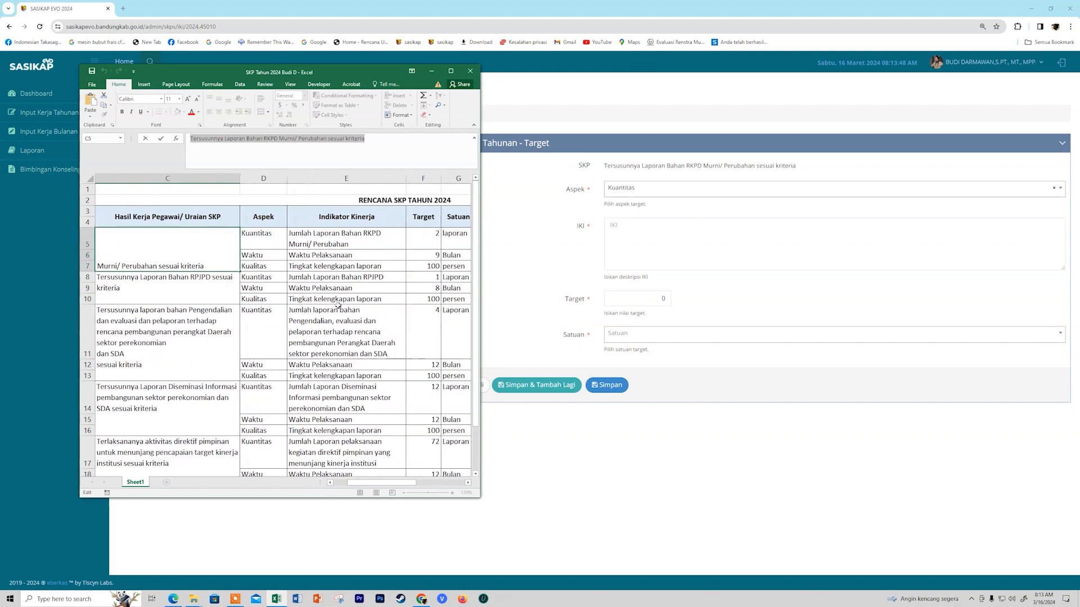
{"action": "left_click", "coordinate": [298, 242]}
{"action": "left_click_drag", "start_coordinate": [313, 138], "coordinate": [191, 140]}
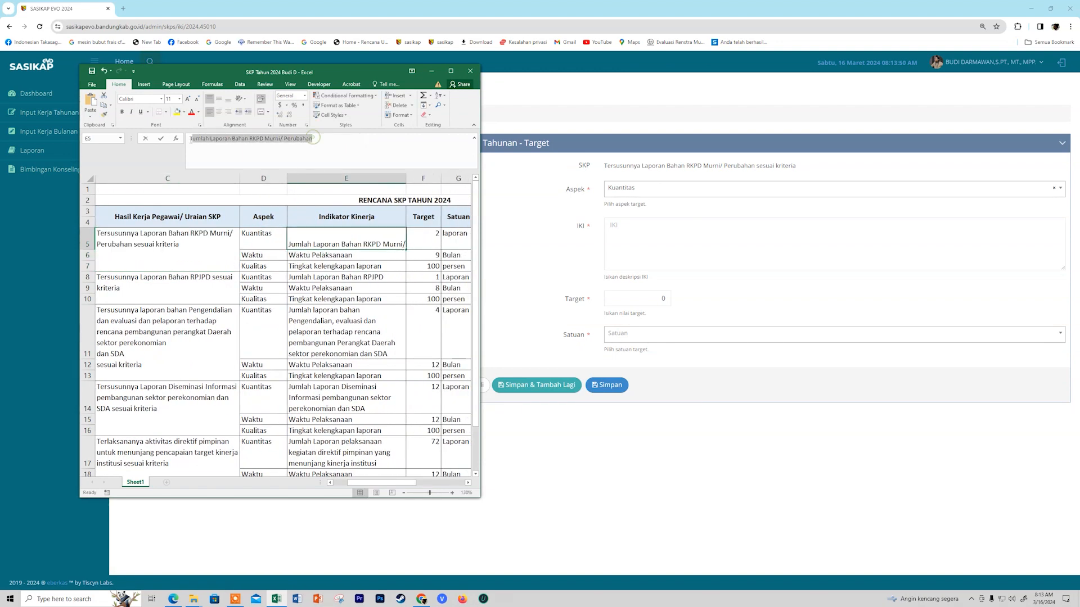
{"action": "key", "text": "ctrl+c"}
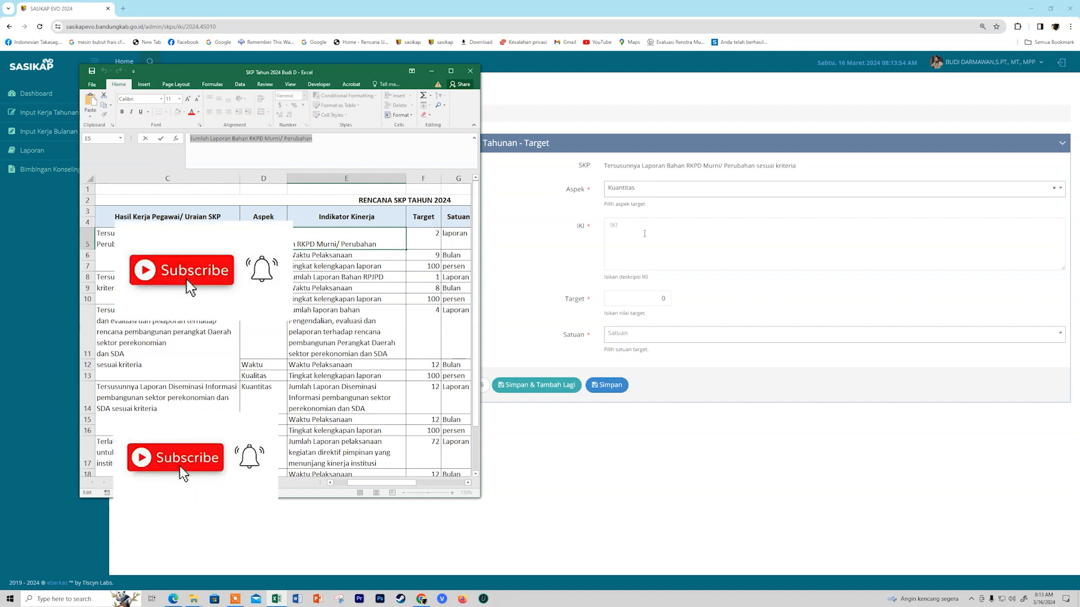
{"action": "left_click", "coordinate": [645, 234]}
{"action": "key", "text": "ctrl+v"}
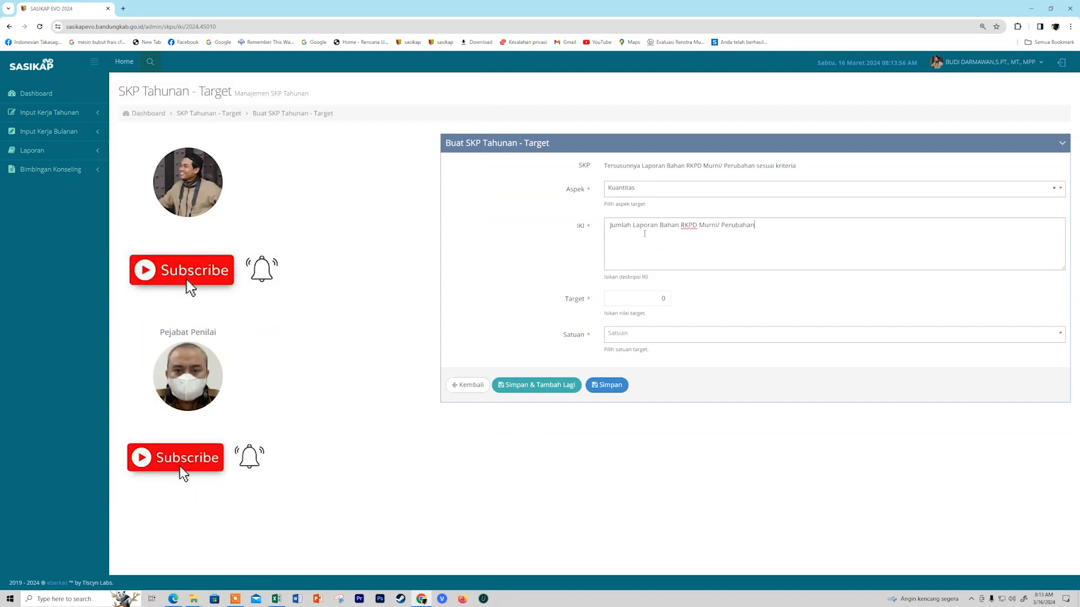
Step: Set the RKPD record's Kuantitas target value to 2
{"action": "left_click", "coordinate": [664, 298]}
{"action": "type", "text": "2"}
{"action": "left_click", "coordinate": [721, 305]}
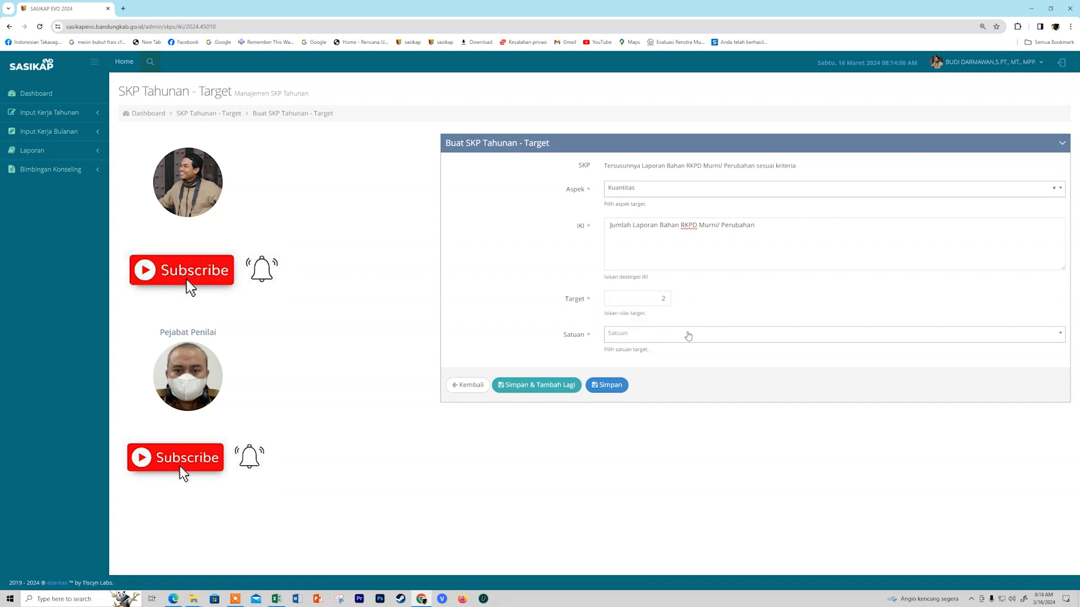
Step: Set the Kuantitas target's unit to Laporan and save the target
{"action": "left_click", "coordinate": [689, 336]}
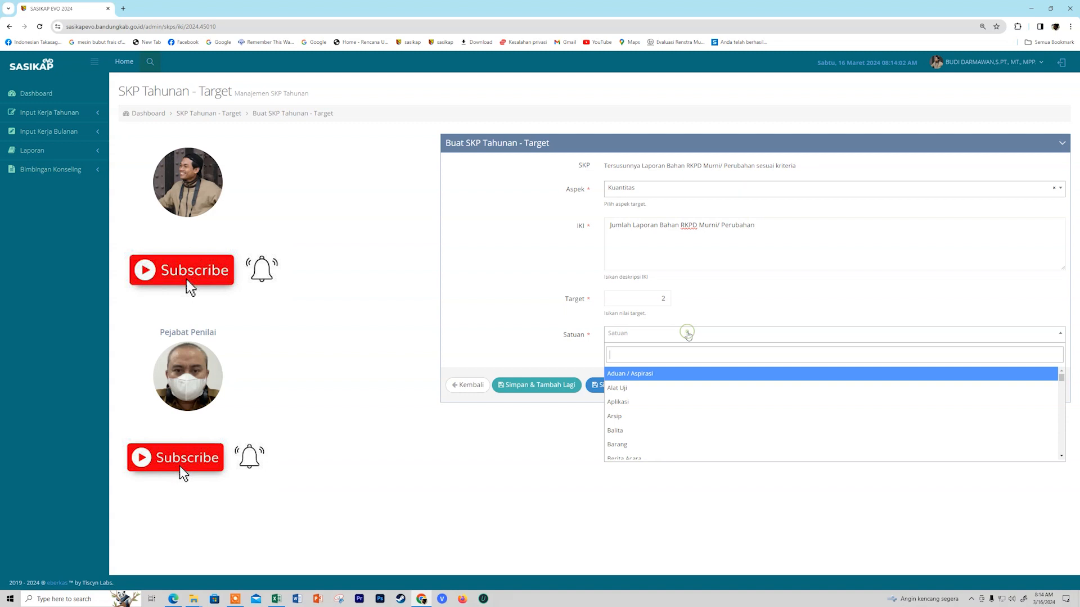
{"action": "type", "text": "lapor"}
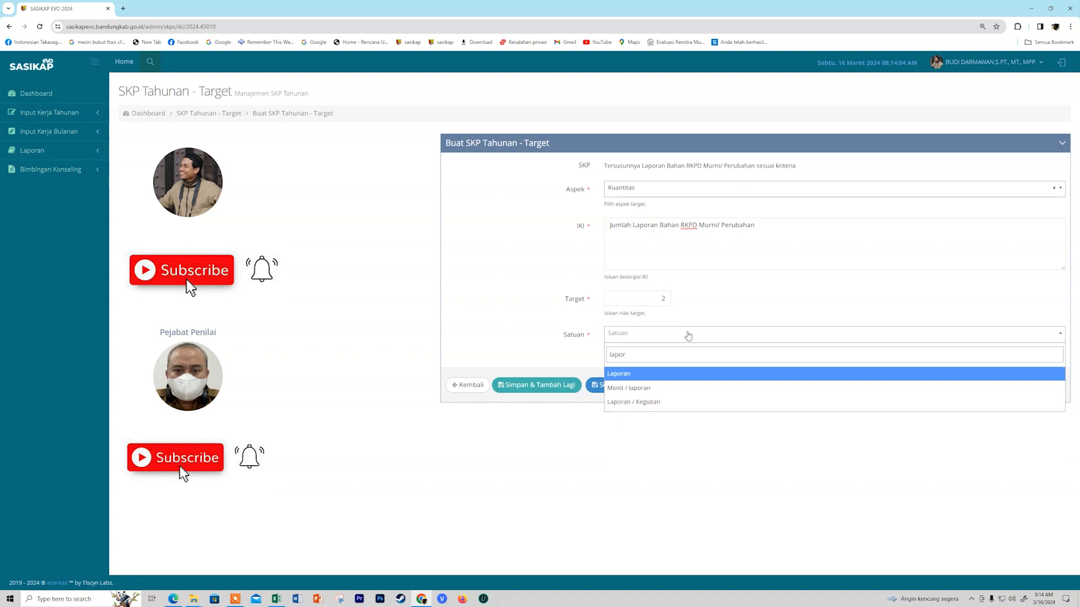
{"action": "left_click", "coordinate": [648, 375]}
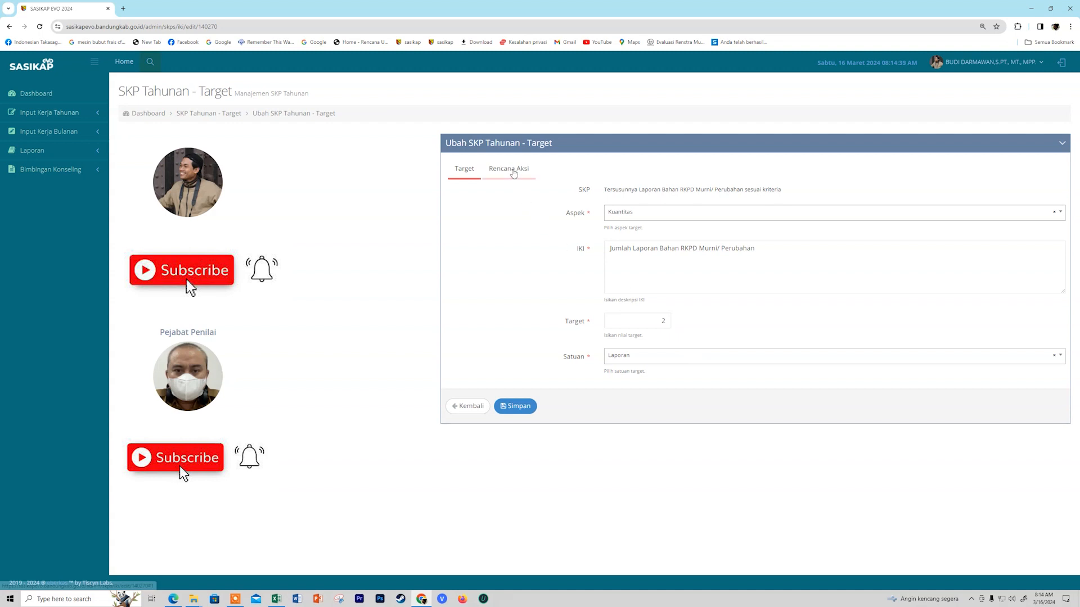
Step: Start a Rencana Aksi for the RKPD Kuantitas target and copy its indicator text into the Rencana Aksi description
{"action": "left_click", "coordinate": [512, 170]}
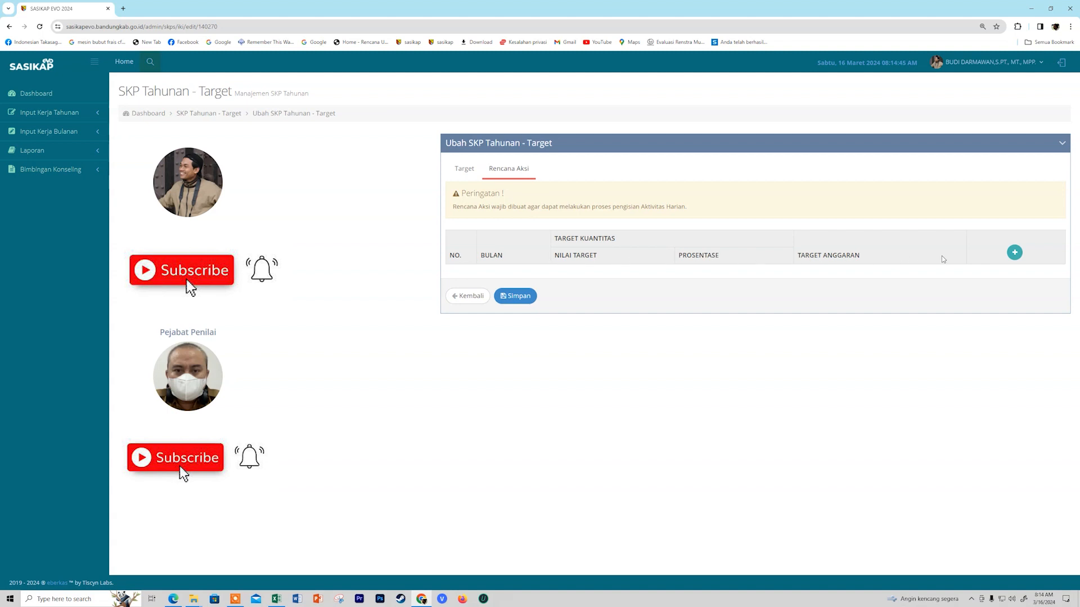
{"action": "left_click", "coordinate": [1014, 253]}
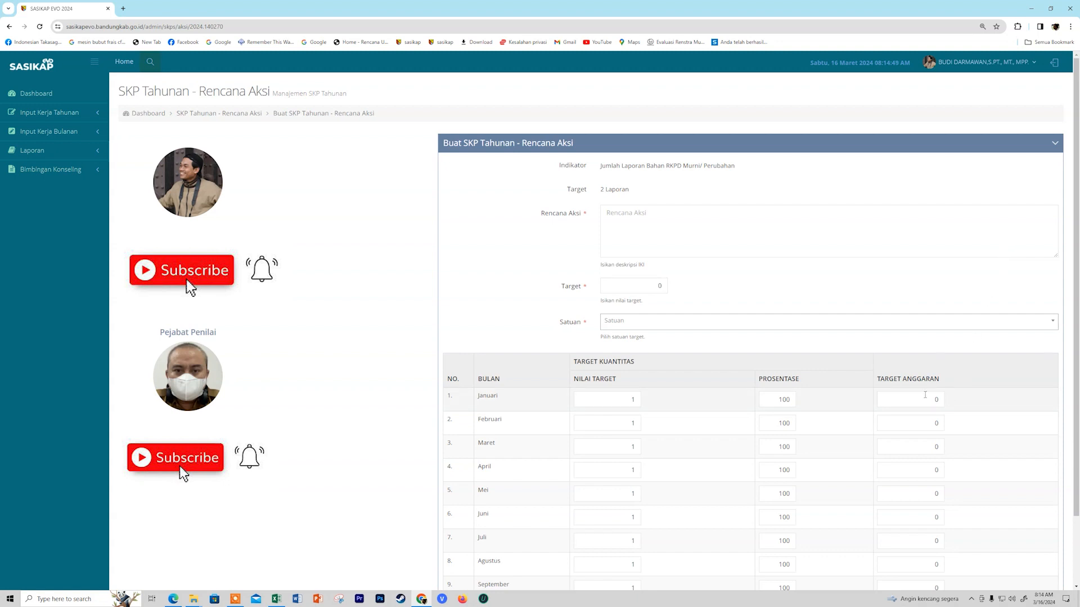
{"action": "scroll", "coordinate": [926, 395], "scroll_direction": "down", "scroll_amount": 2}
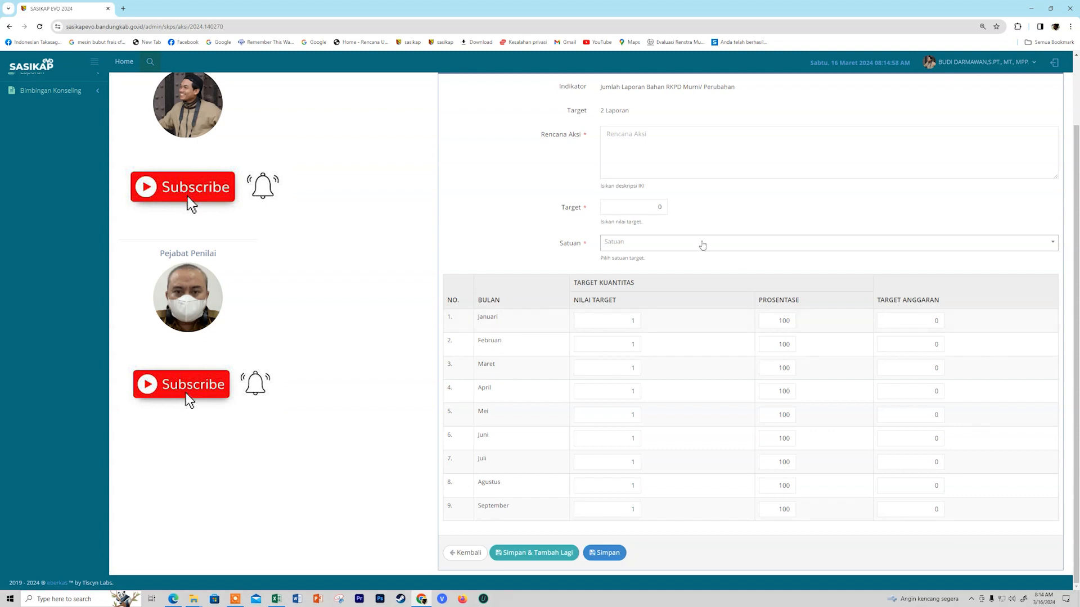
{"action": "left_click_drag", "start_coordinate": [601, 87], "coordinate": [739, 91]}
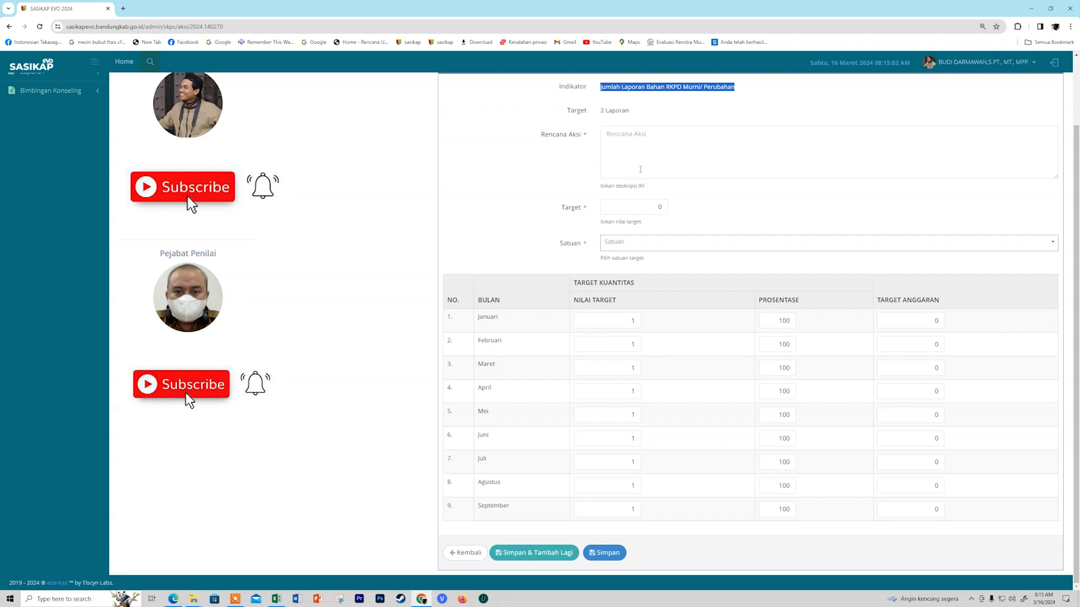
{"action": "left_click", "coordinate": [645, 164]}
{"action": "key", "text": "ctrl+v"}
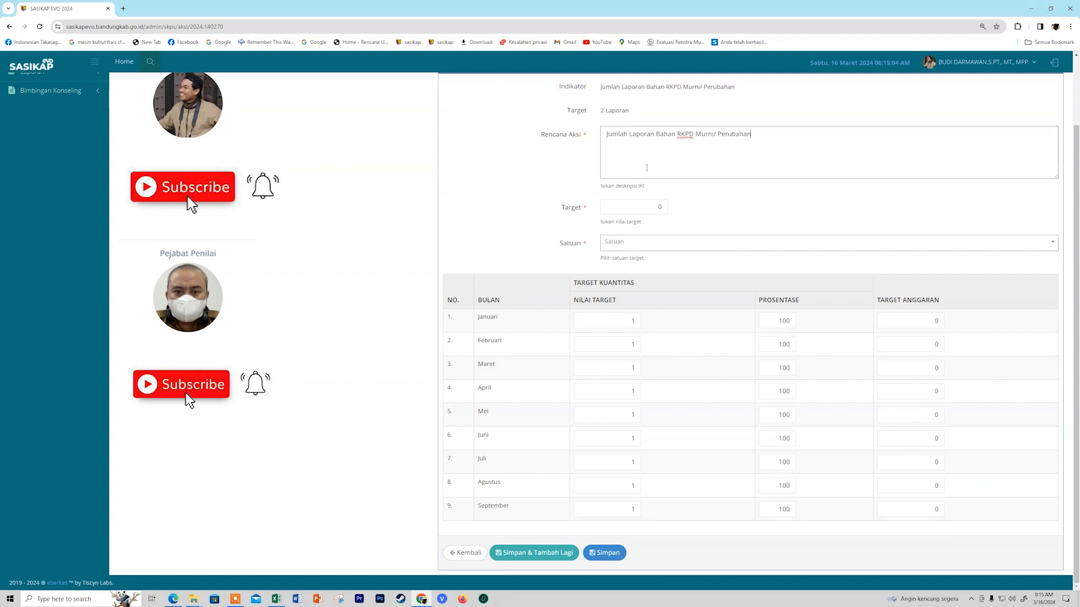
Step: Set the Rencana Aksi's target value to 2 and its unit to Laporan
{"action": "double_click", "coordinate": [662, 208]}
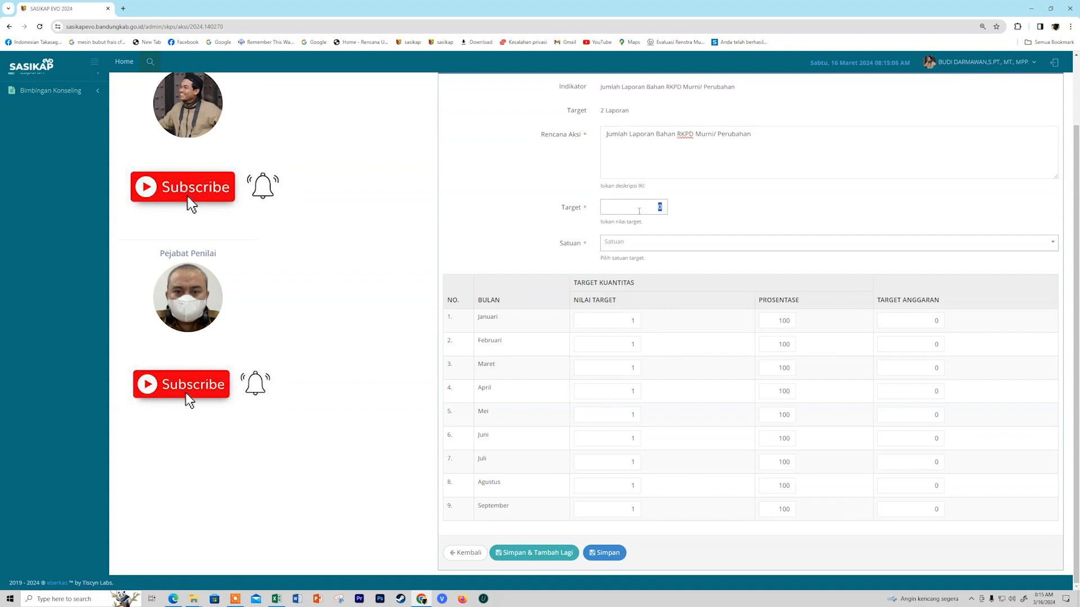
{"action": "type", "text": "2"}
{"action": "left_click", "coordinate": [674, 244]}
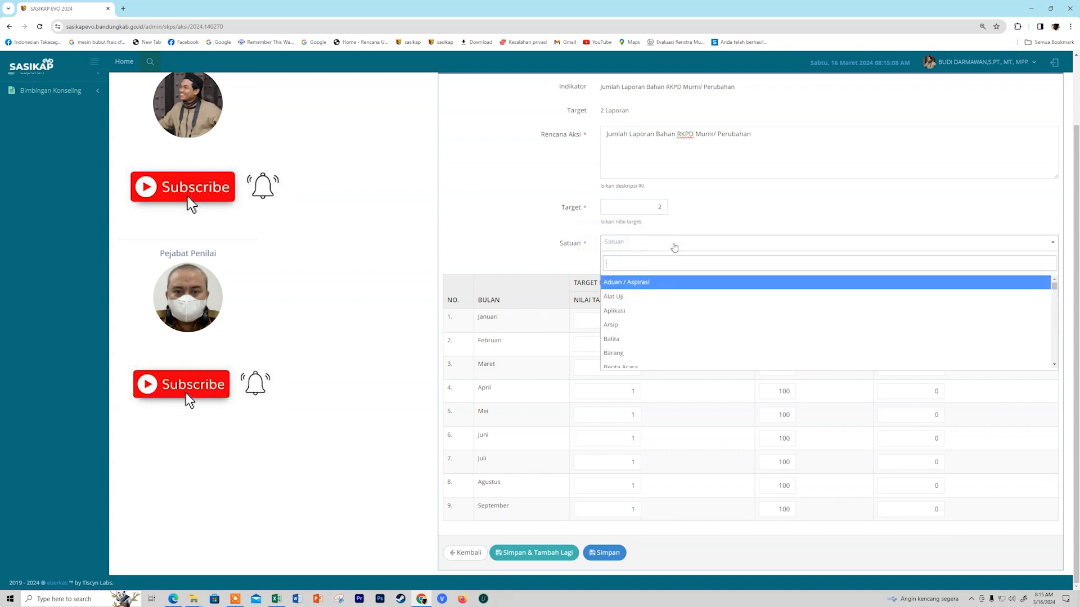
{"action": "type", "text": "lapor"}
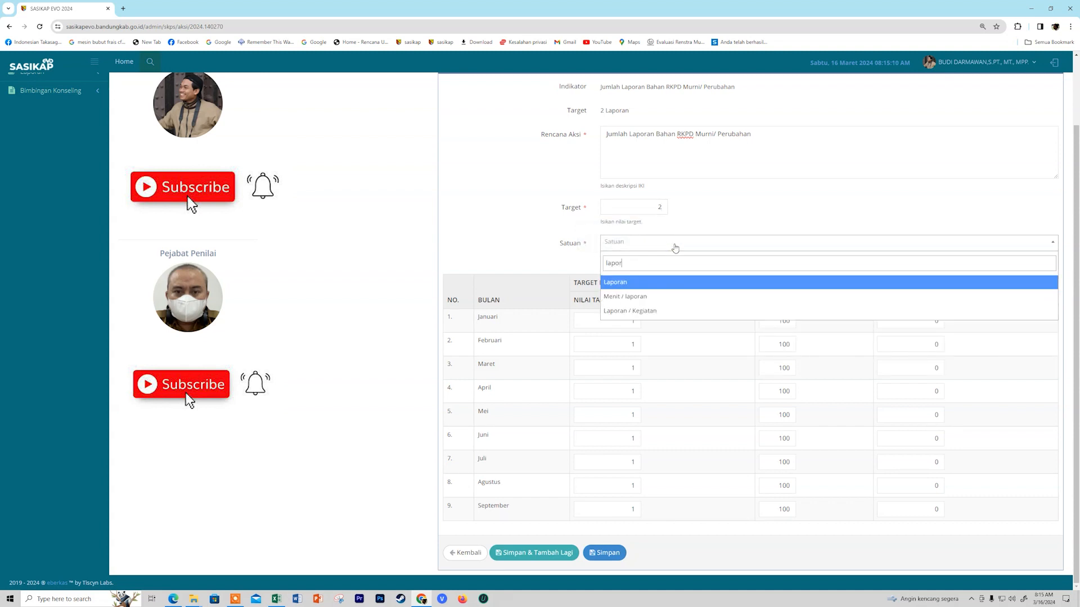
{"action": "left_click", "coordinate": [662, 283]}
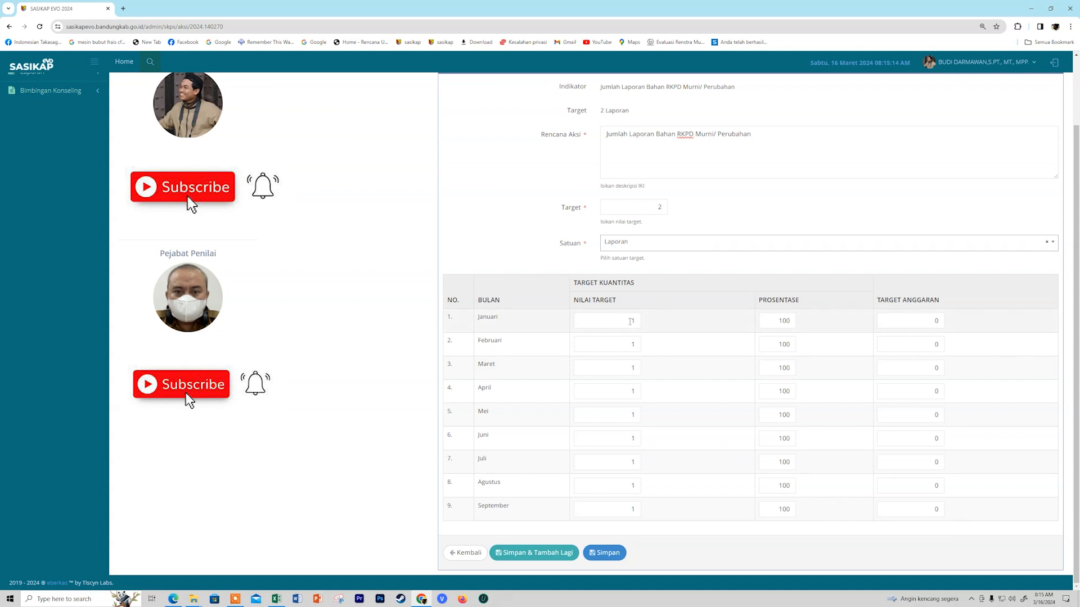
Step: Switch to the Excel plan and examine the RKPD row's monthly Rencana Aksi/Progress percentages
{"action": "left_click", "coordinate": [281, 597]}
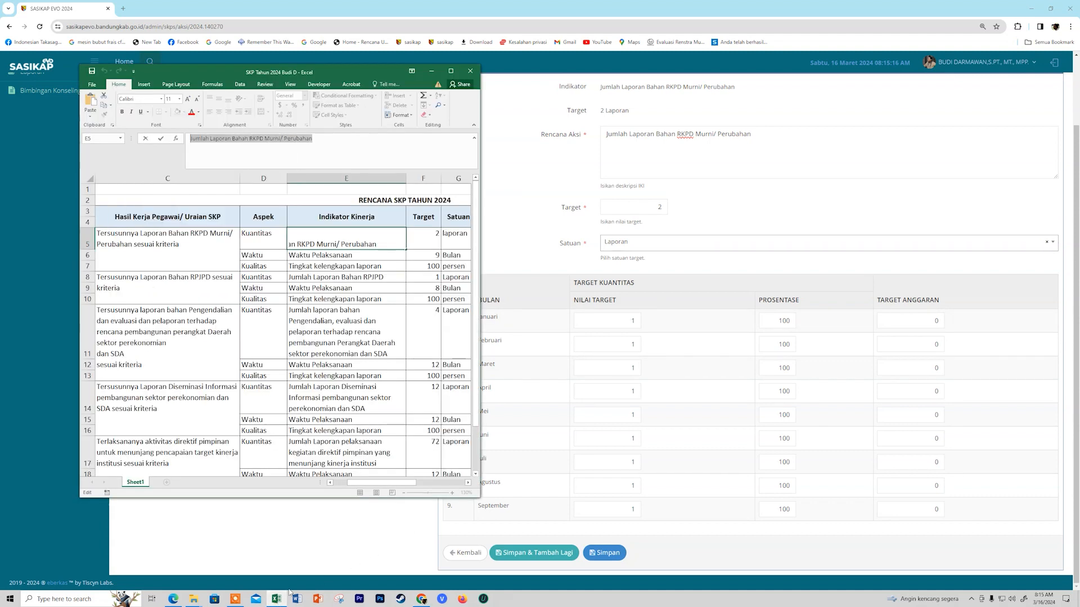
{"action": "left_click_drag", "start_coordinate": [392, 483], "coordinate": [399, 485]}
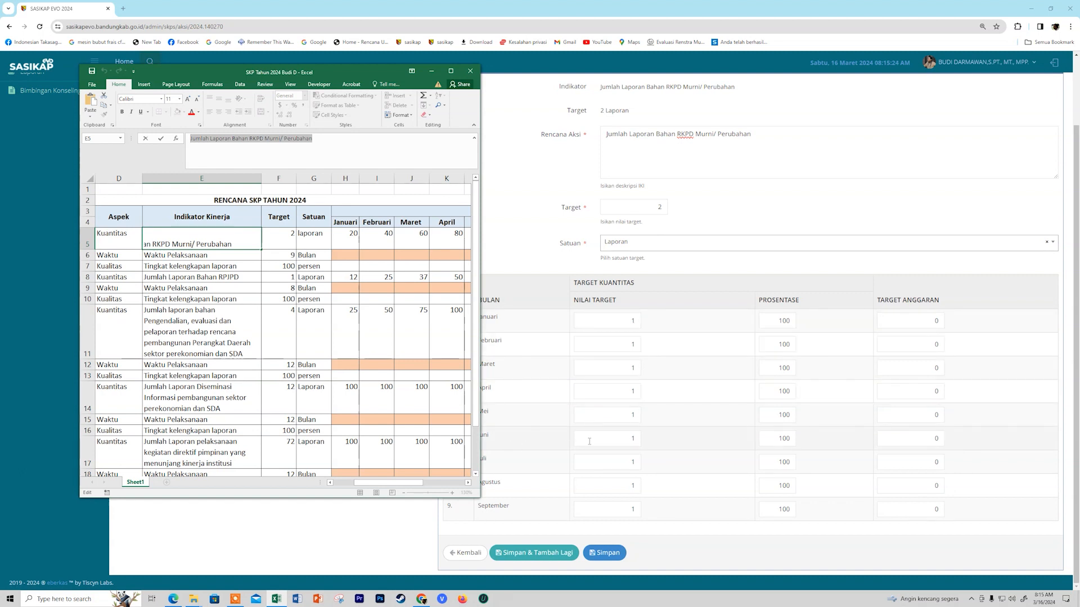
{"action": "left_click_drag", "start_coordinate": [412, 482], "coordinate": [419, 483]}
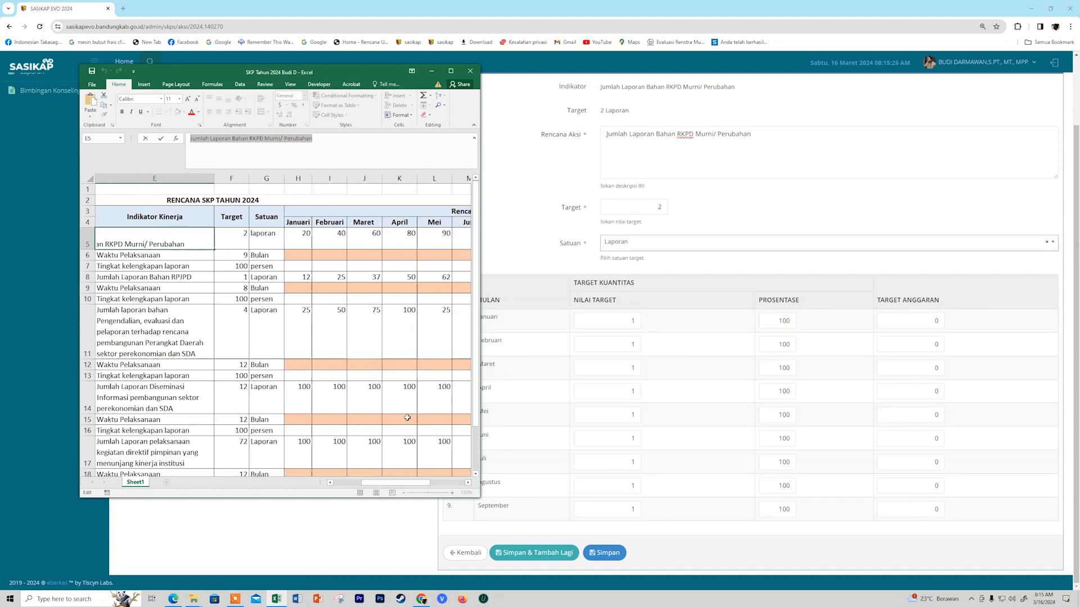
{"action": "left_click", "coordinate": [307, 241]}
{"action": "left_click", "coordinate": [458, 241]}
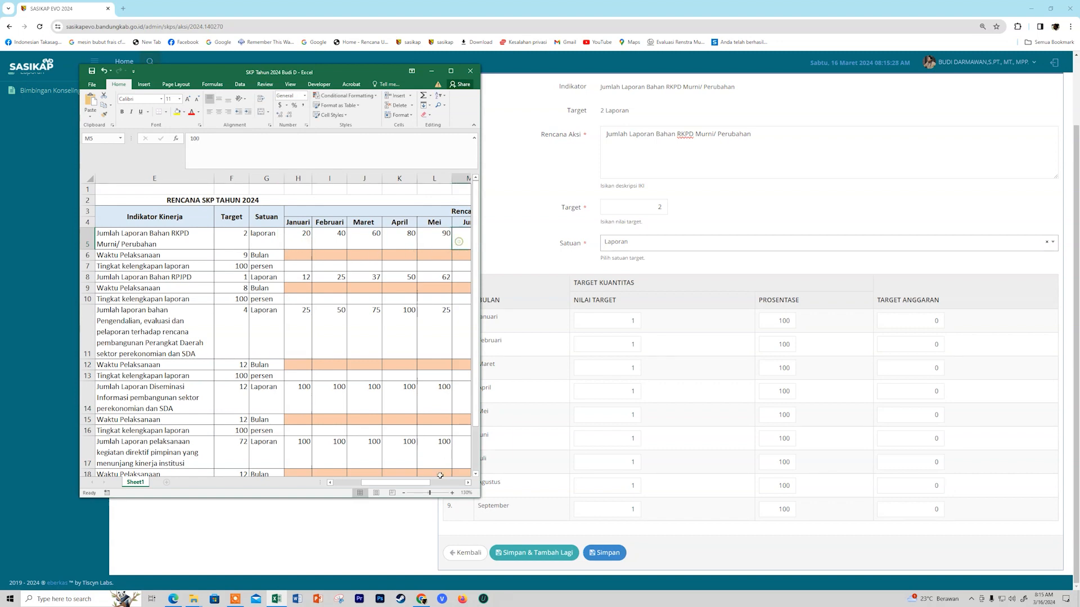
{"action": "left_click_drag", "start_coordinate": [413, 482], "coordinate": [425, 484]}
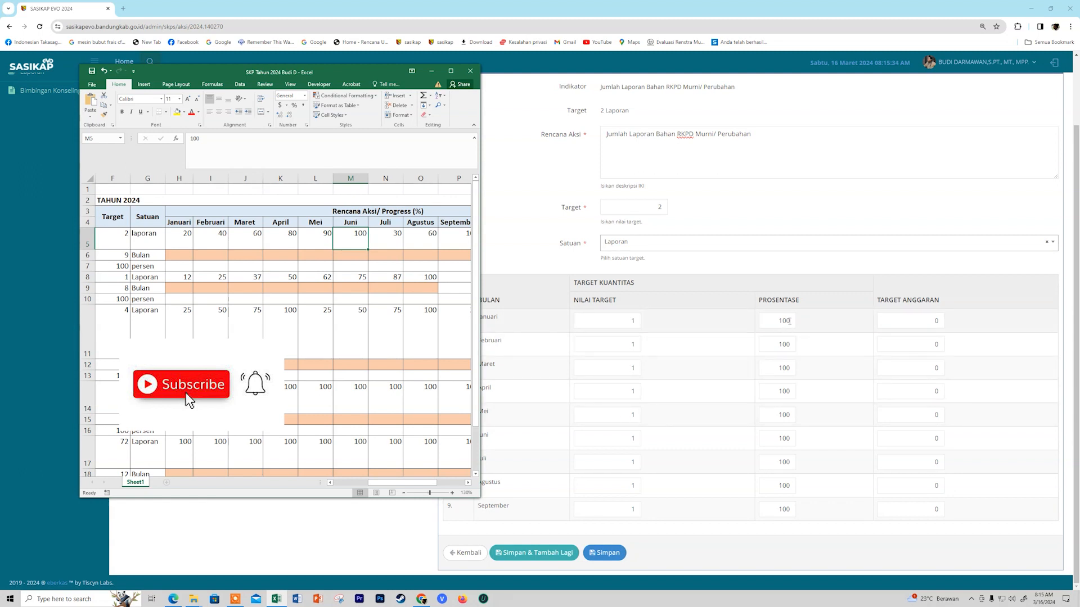
Step: Show the browser beside the Excel plan and set the Rencana Aksi percentages for Januari to Mei to 20, 40, 60, 80 and 90
{"action": "double_click", "coordinate": [792, 321]}
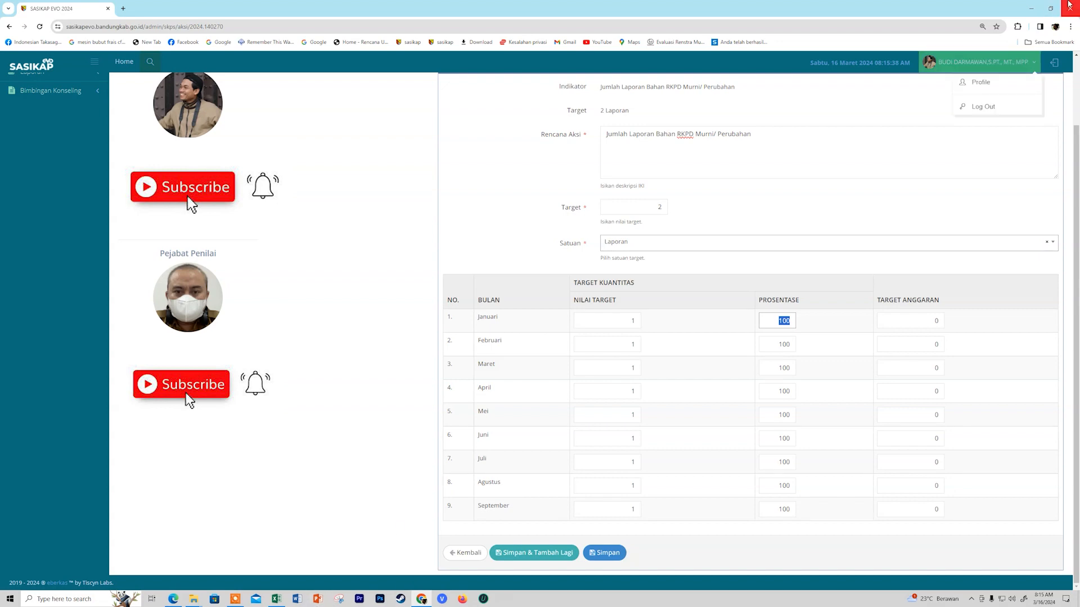
{"action": "left_click", "coordinate": [1057, 10]}
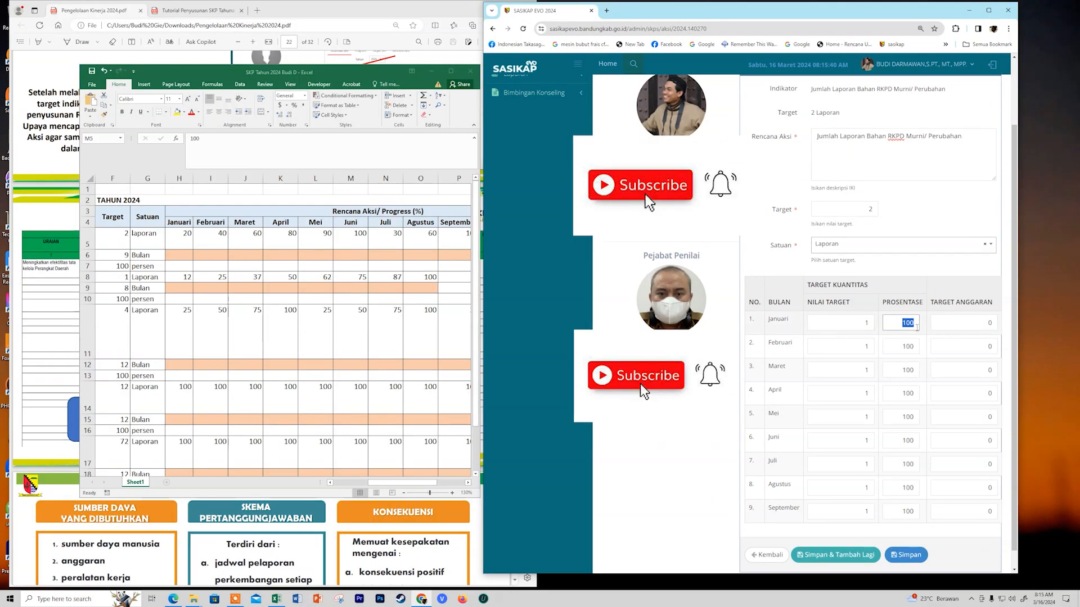
{"action": "type", "text": "20"}
{"action": "double_click", "coordinate": [915, 344]}
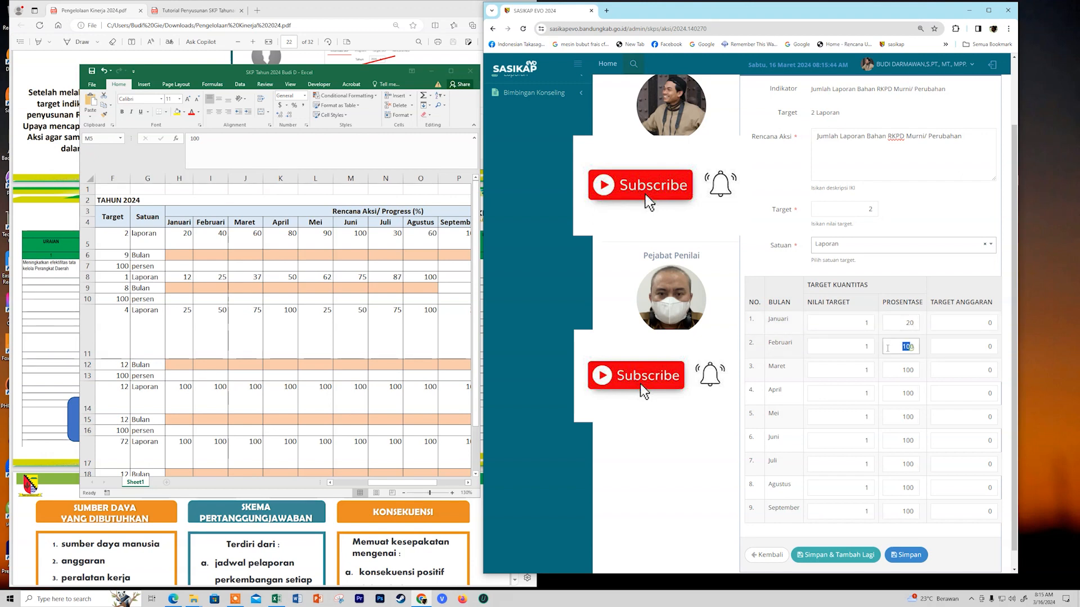
{"action": "type", "text": "40"}
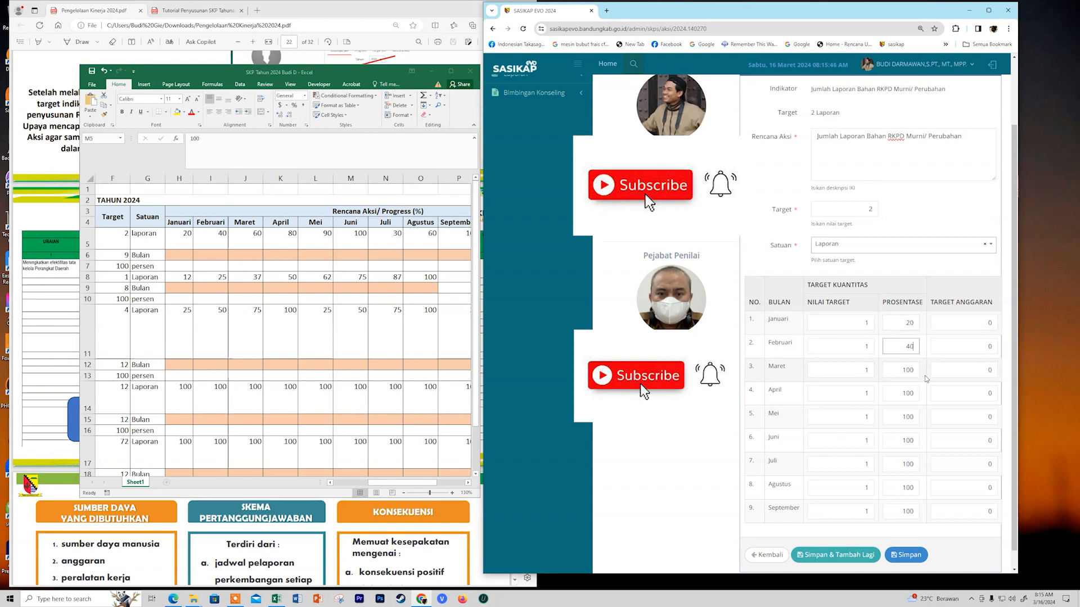
{"action": "double_click", "coordinate": [886, 370]}
{"action": "type", "text": "60"}
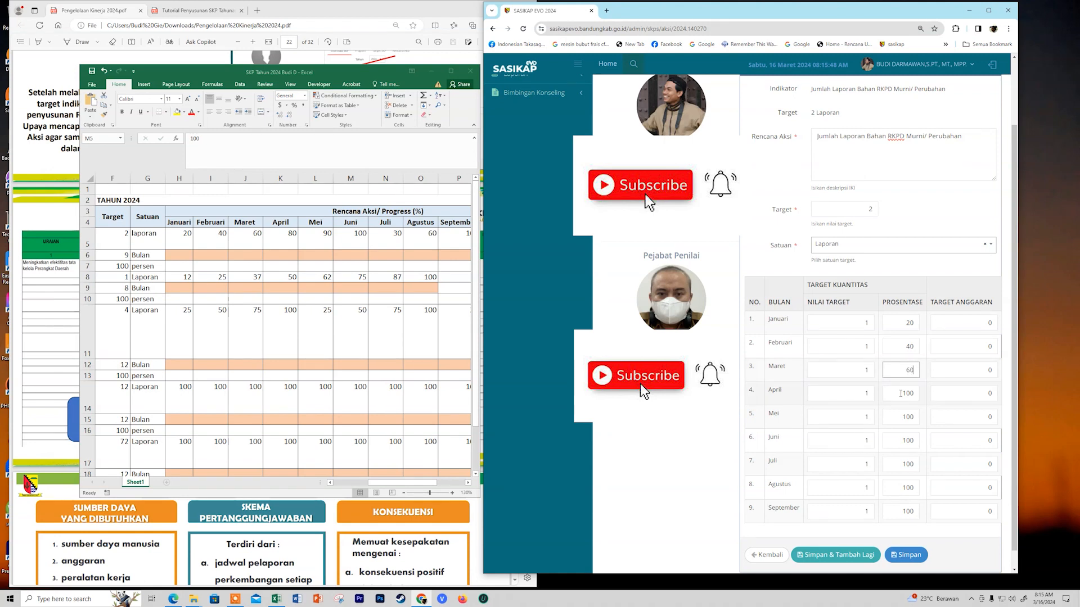
{"action": "double_click", "coordinate": [915, 394]}
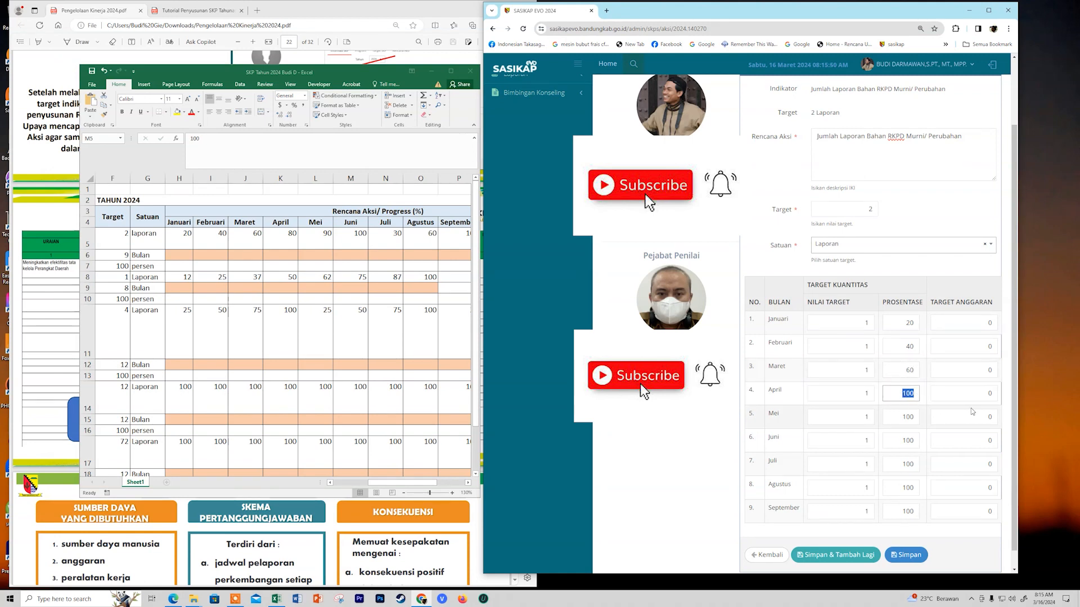
{"action": "type", "text": "80"}
{"action": "double_click", "coordinate": [908, 416]}
{"action": "type", "text": "90"}
Step: Following the Excel plan, set the percentages for Juli to 30 and Agustus to 60, and save the Rencana Aksi
{"action": "left_click", "coordinate": [397, 242]}
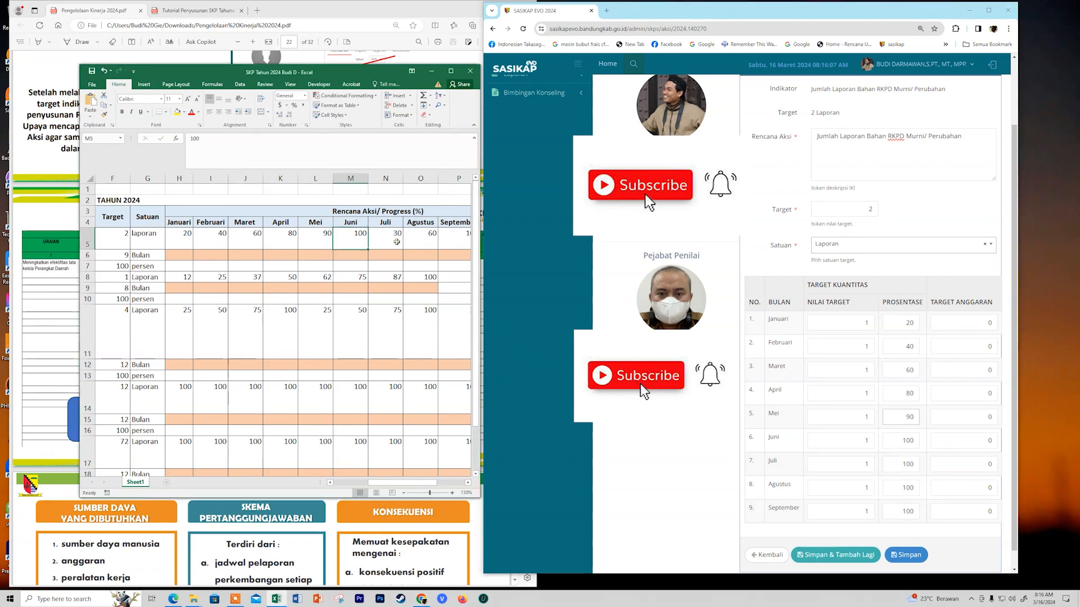
{"action": "left_click_drag", "start_coordinate": [401, 483], "coordinate": [403, 485]}
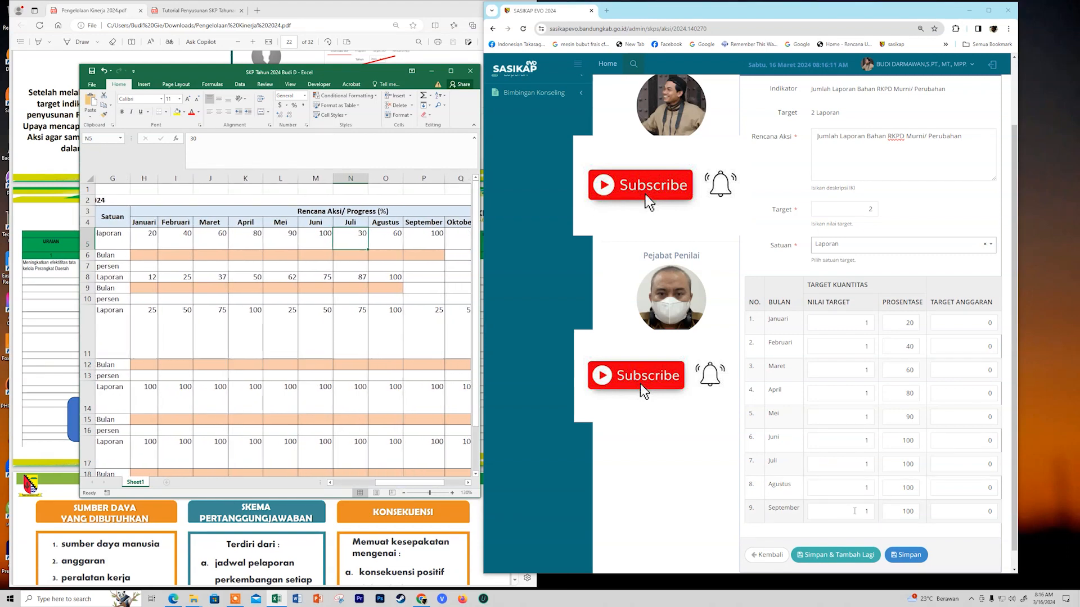
{"action": "double_click", "coordinate": [915, 467]}
{"action": "type", "text": "30"}
{"action": "double_click", "coordinate": [915, 484]}
{"action": "type", "text": "60"}
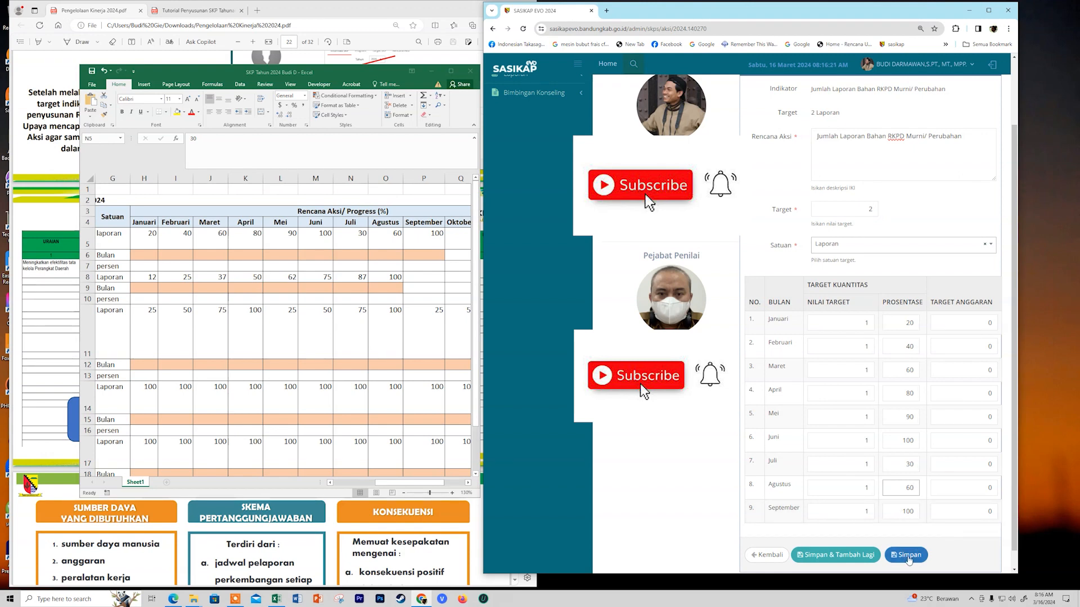
{"action": "left_click", "coordinate": [908, 555]}
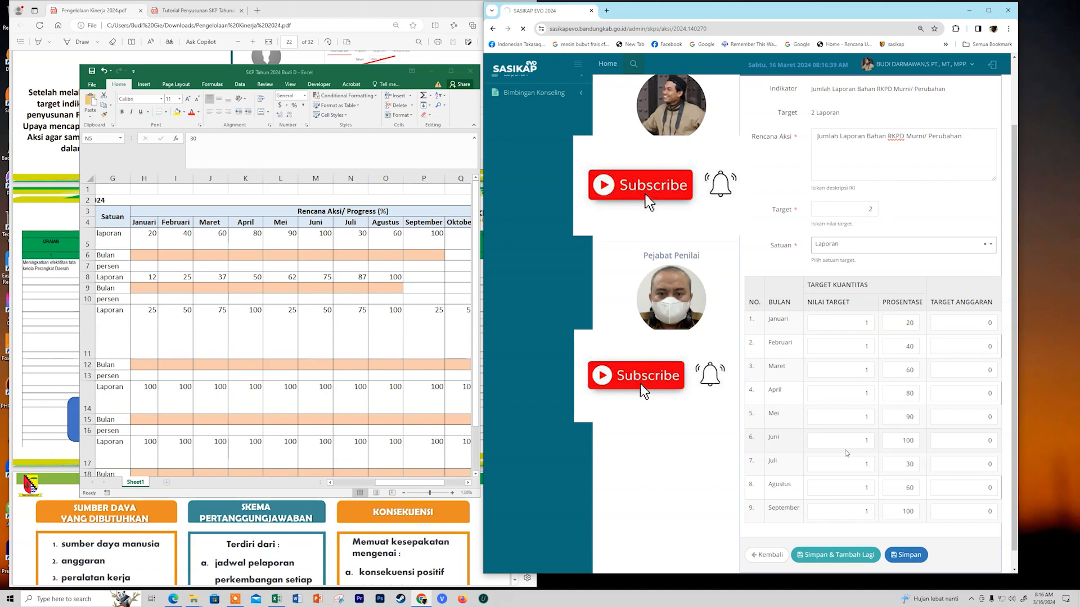
Step: Maximize the browser and return from the Kuantitas target to the RKPD record's Target SKP list
{"action": "left_click", "coordinate": [988, 10]}
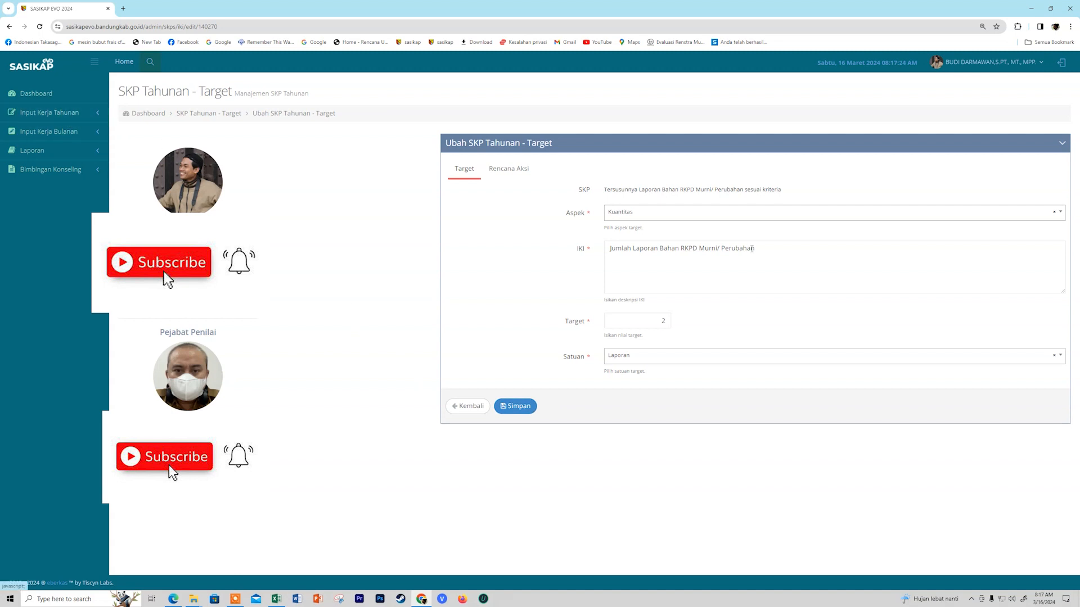
{"action": "left_click", "coordinate": [708, 215]}
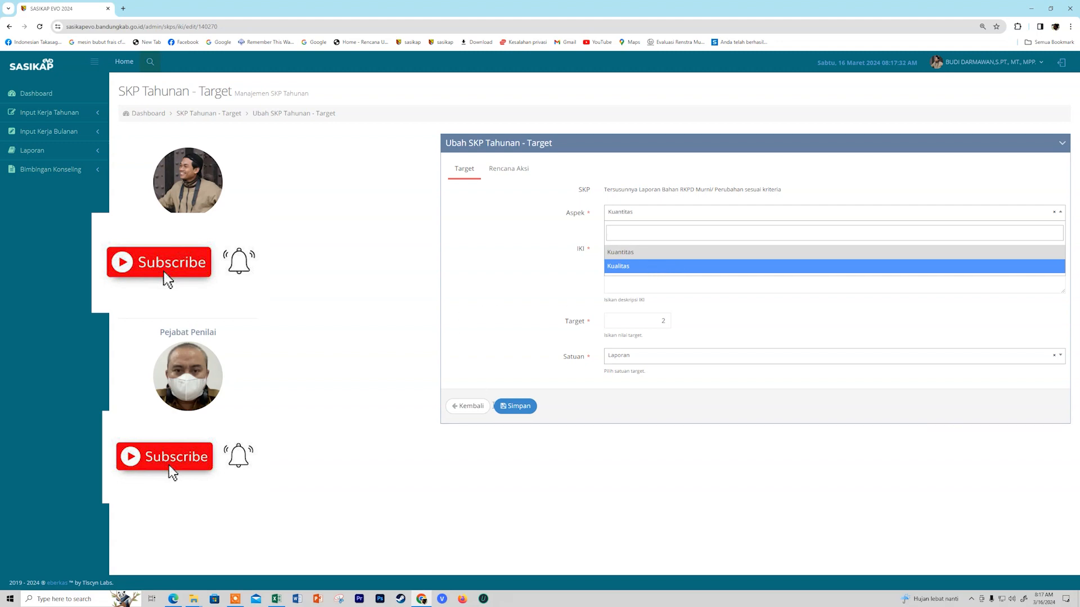
{"action": "left_click", "coordinate": [468, 407]}
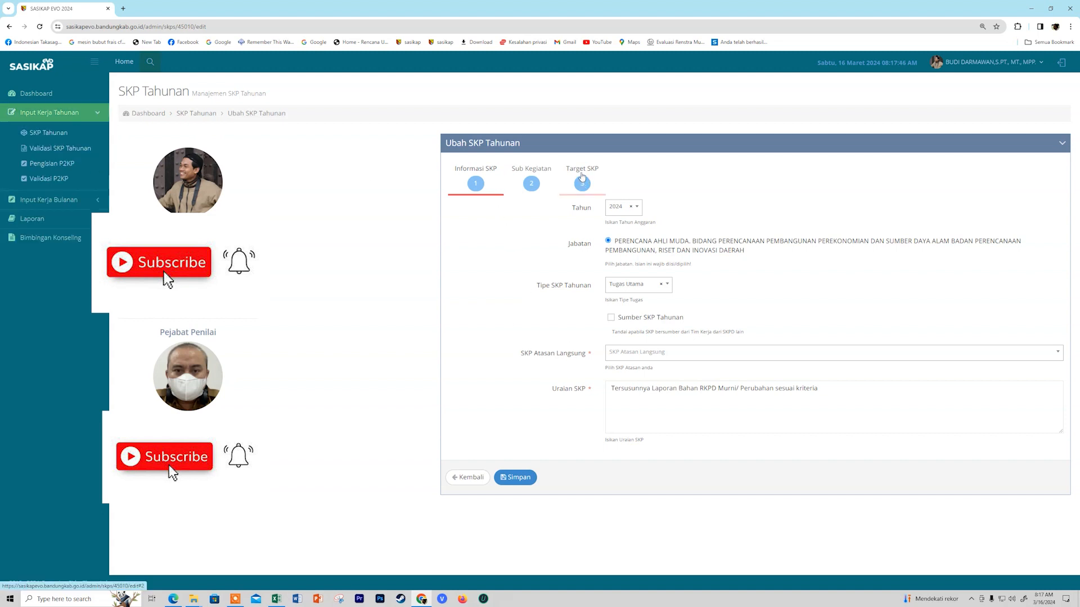
{"action": "left_click", "coordinate": [582, 171]}
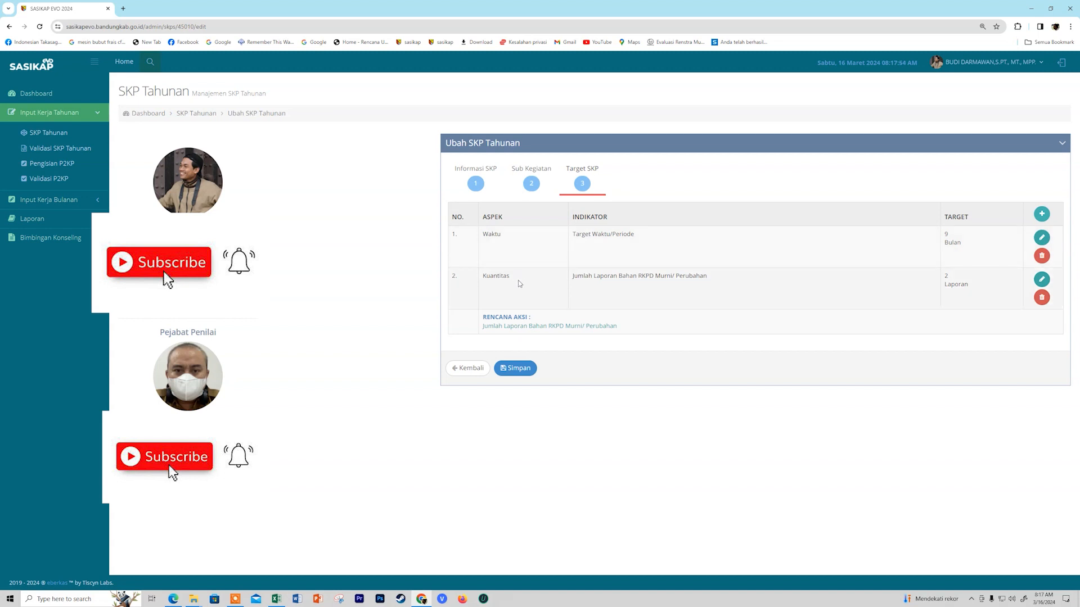
Step: Start another target for the RKPD record and set its aspect to Kualitas
{"action": "left_click", "coordinate": [1041, 214]}
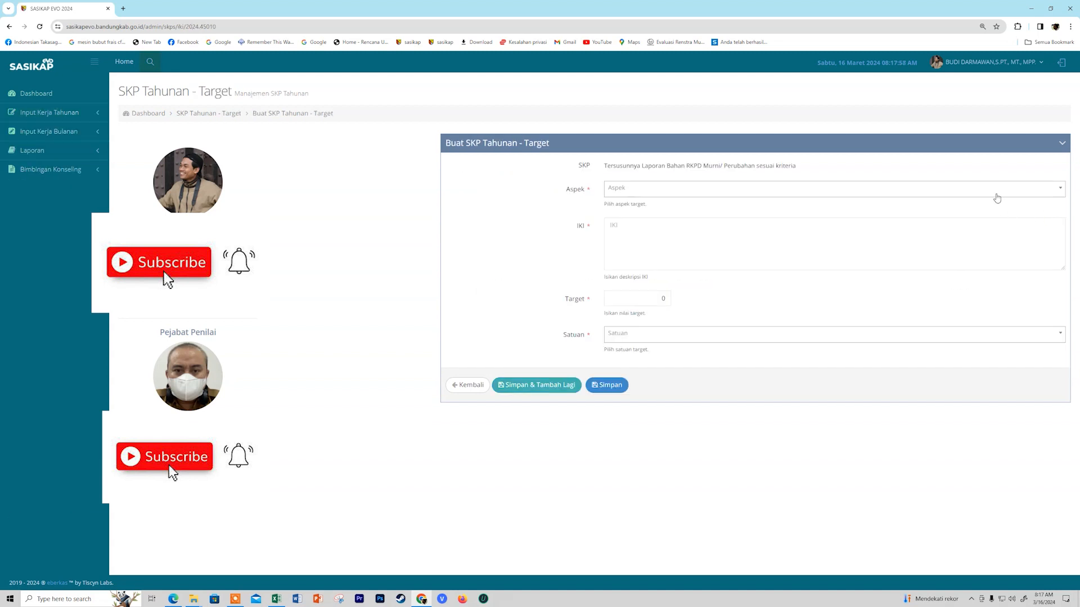
{"action": "left_click", "coordinate": [994, 193]}
{"action": "left_click", "coordinate": [663, 228]}
{"action": "left_click", "coordinate": [654, 237]}
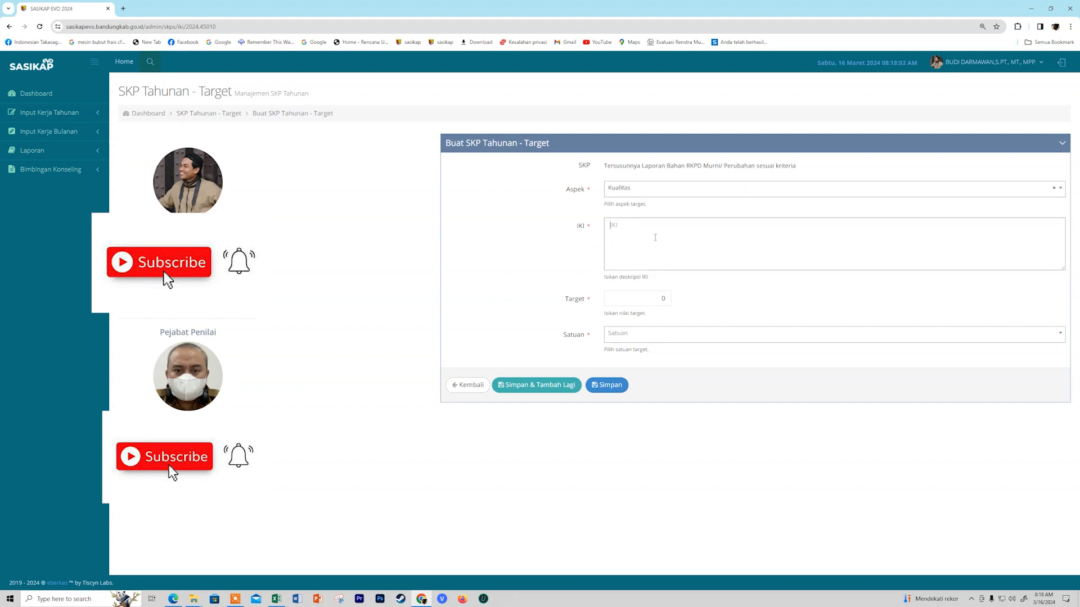
Step: Copy the RKPD Kualitas indicator "Tingkat kelengkapan laporan" from the Excel plan into the new target's IKI description
{"action": "left_click", "coordinate": [276, 599]}
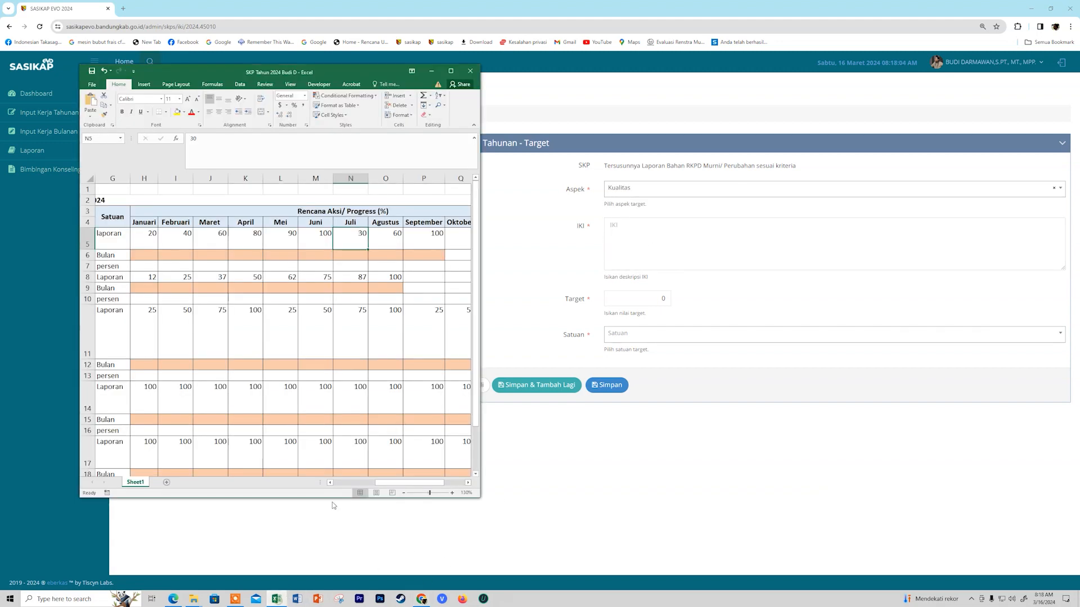
{"action": "left_click_drag", "start_coordinate": [376, 484], "coordinate": [356, 484]}
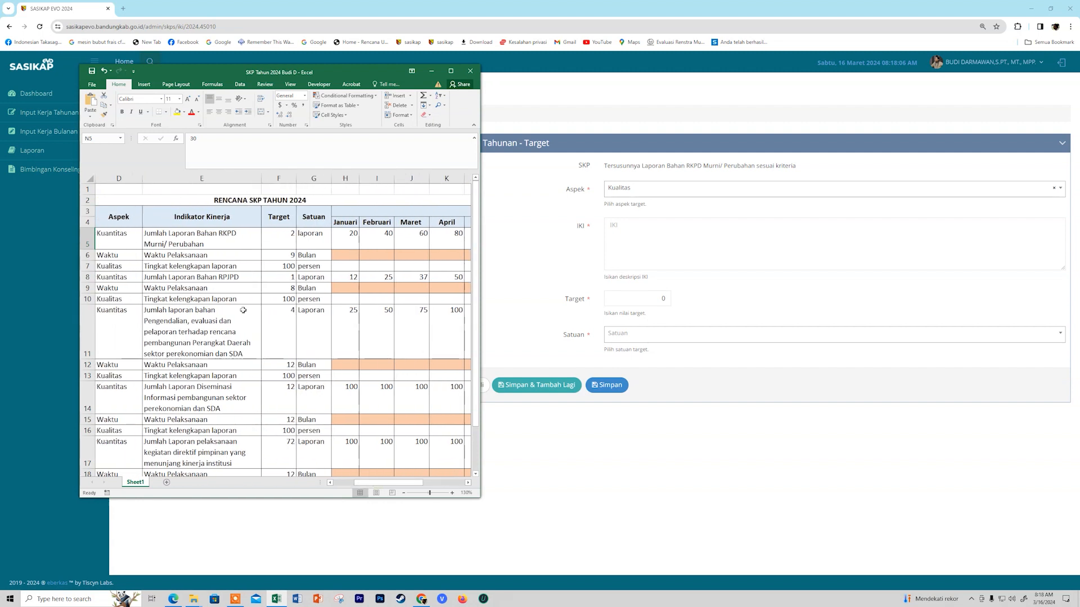
{"action": "left_click", "coordinate": [225, 269]}
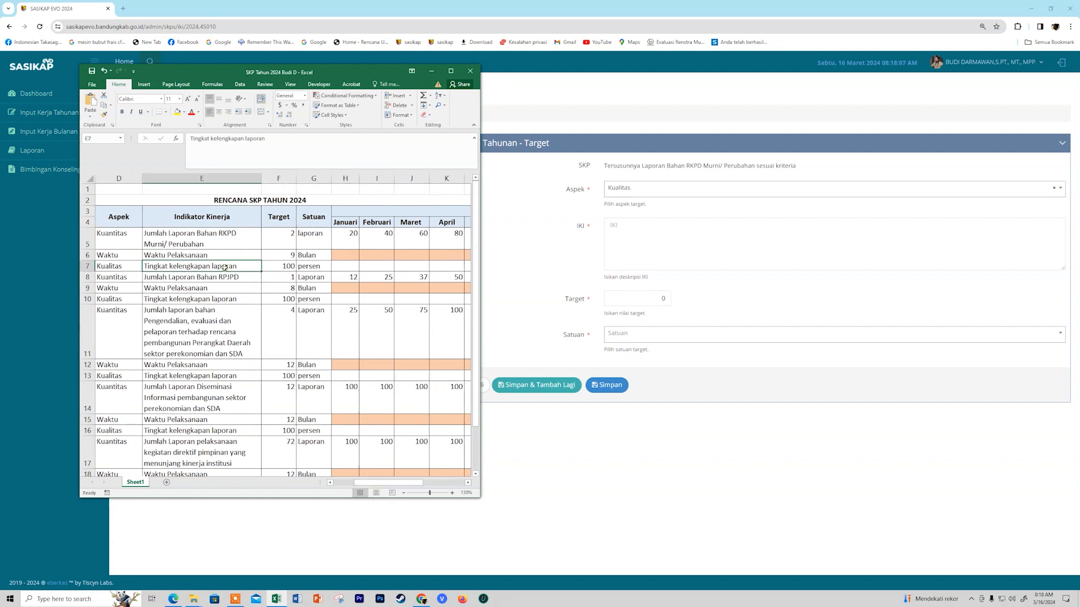
{"action": "triple_click", "coordinate": [284, 139]}
{"action": "key", "text": "ctrl+c"}
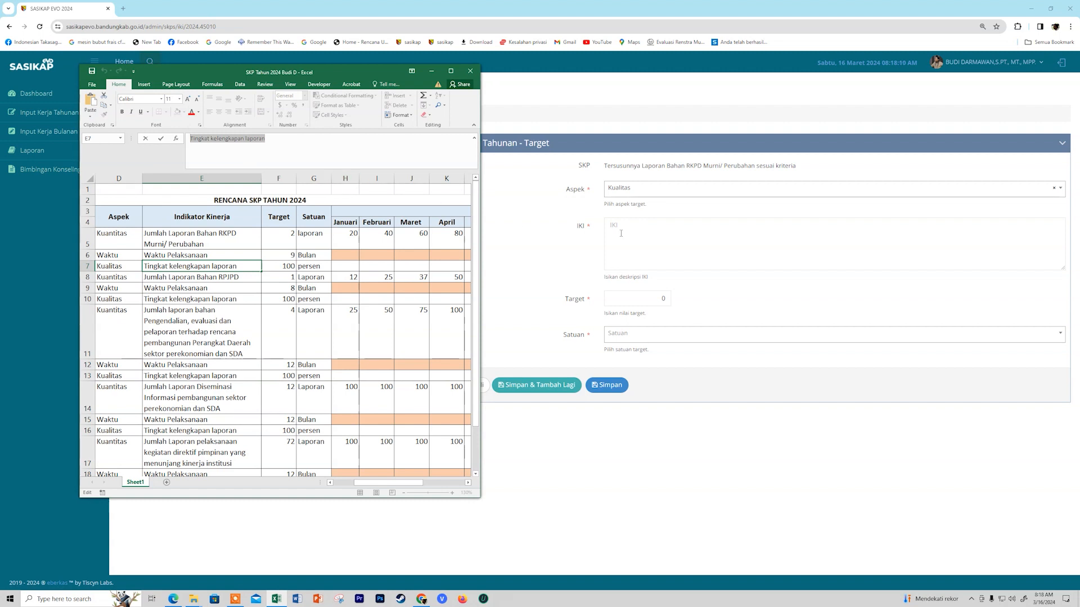
{"action": "left_click", "coordinate": [620, 233]}
{"action": "key", "text": "ctrl+v"}
Step: Set the Kualitas target to 100 with the unit Persen, save it, and return to the SKP Tahunan list
{"action": "left_click_drag", "start_coordinate": [667, 301], "coordinate": [653, 301]}
{"action": "type", "text": "100"}
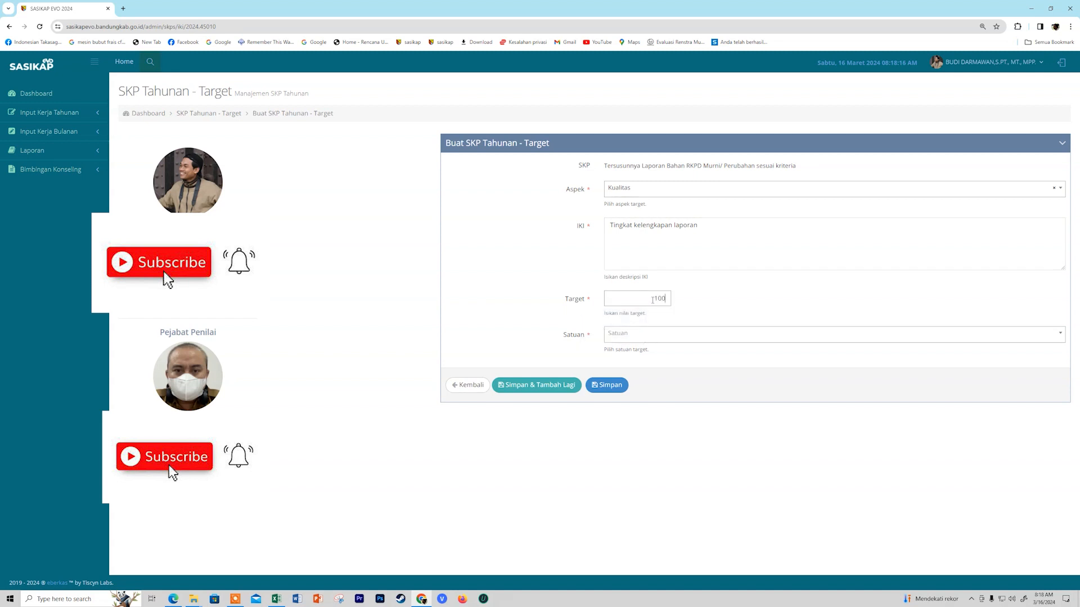
{"action": "left_click", "coordinate": [737, 334]}
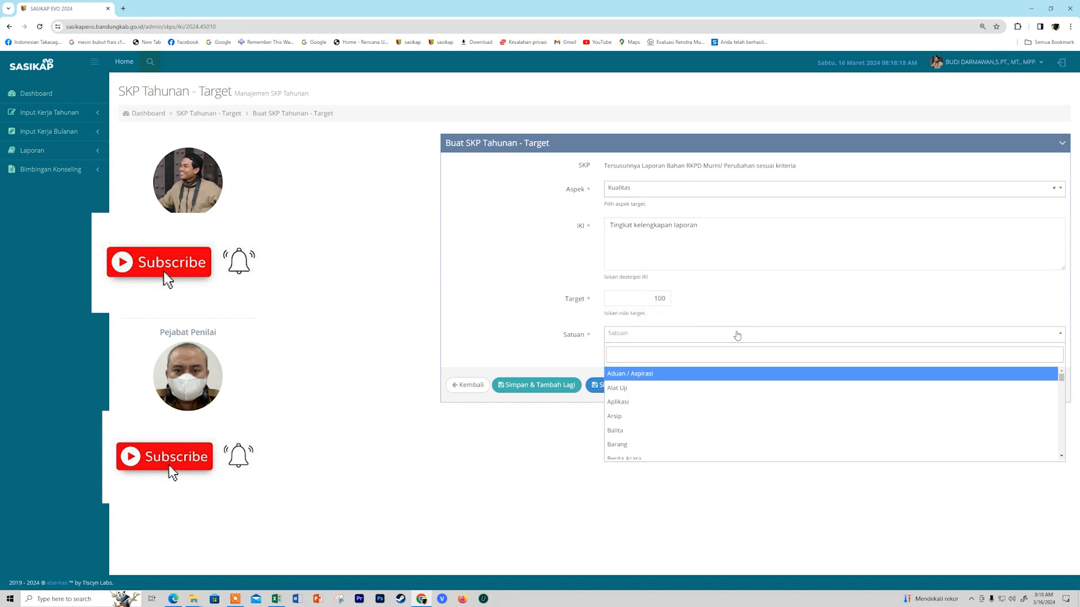
{"action": "type", "text": "persen"}
{"action": "left_click", "coordinate": [680, 375]}
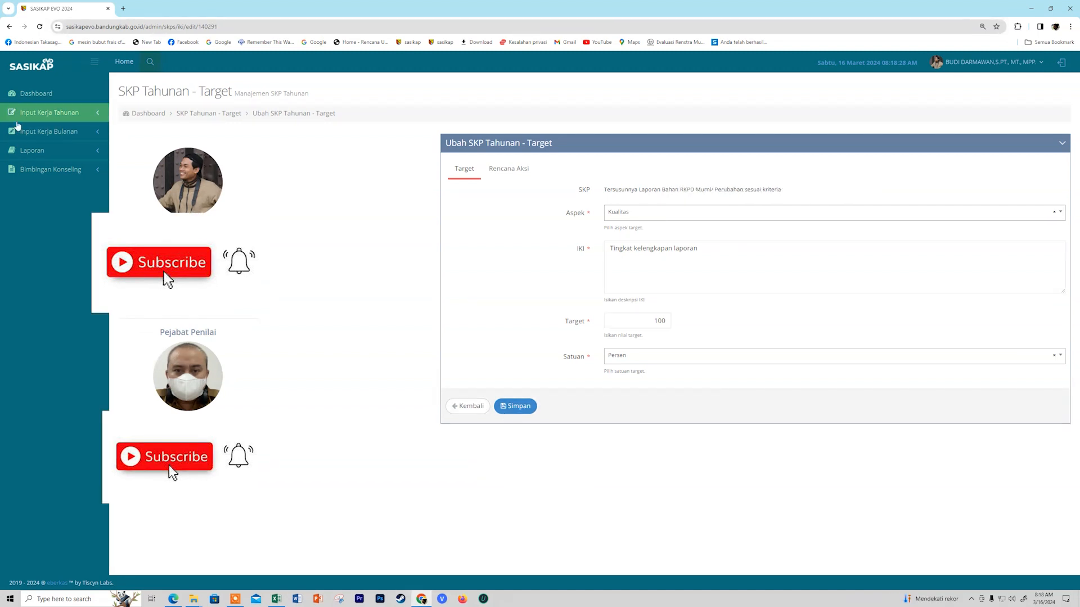
{"action": "left_click", "coordinate": [33, 121]}
{"action": "left_click", "coordinate": [37, 134]}
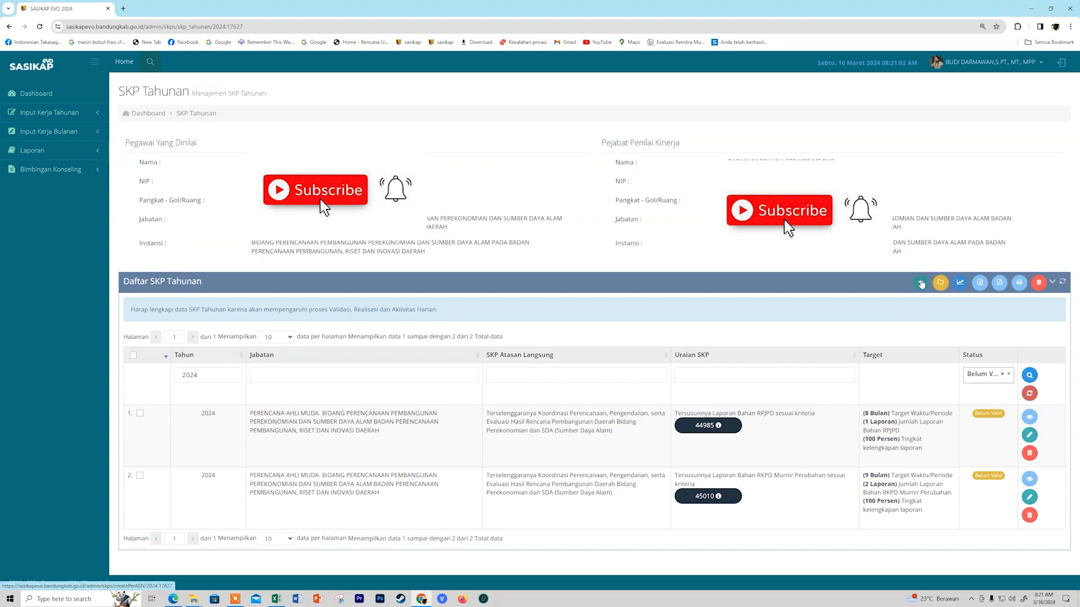
Step: Review the employee work results under both superior SKP items in the Excel plan against the SKP Tahunan list
{"action": "left_click", "coordinate": [275, 599]}
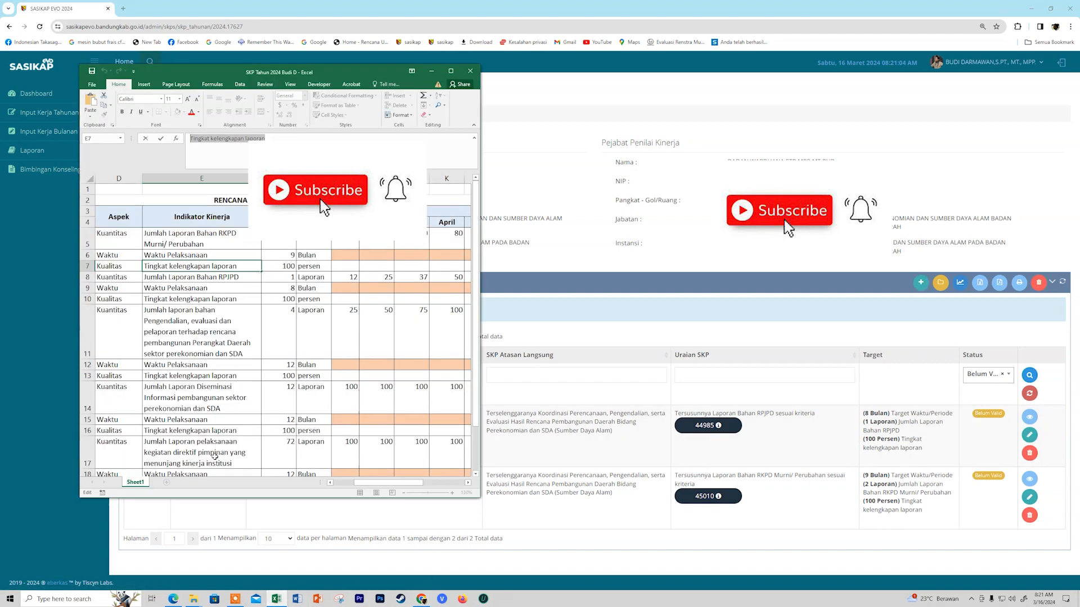
{"action": "left_click", "coordinate": [346, 485]}
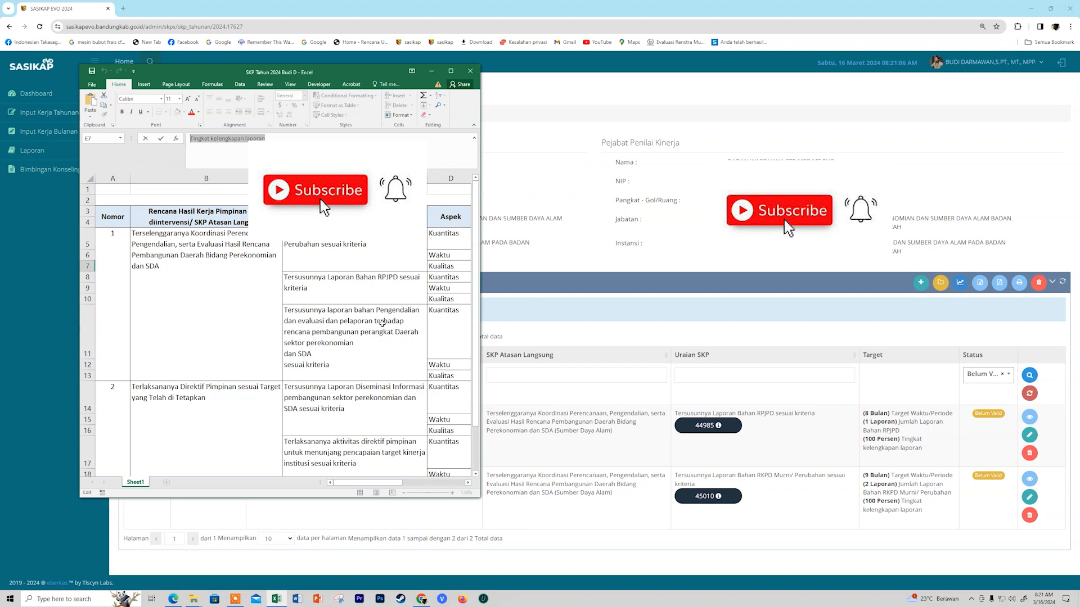
{"action": "left_click", "coordinate": [383, 256]}
{"action": "left_click", "coordinate": [372, 289]}
{"action": "left_click", "coordinate": [362, 320]}
{"action": "left_click", "coordinate": [351, 392]}
{"action": "scroll", "coordinate": [350, 398], "scroll_direction": "down", "scroll_amount": 1}
{"action": "scroll", "coordinate": [351, 399], "scroll_direction": "down", "scroll_amount": 1}
{"action": "left_click", "coordinate": [352, 393]}
{"action": "scroll", "coordinate": [352, 394], "scroll_direction": "up", "scroll_amount": 2}
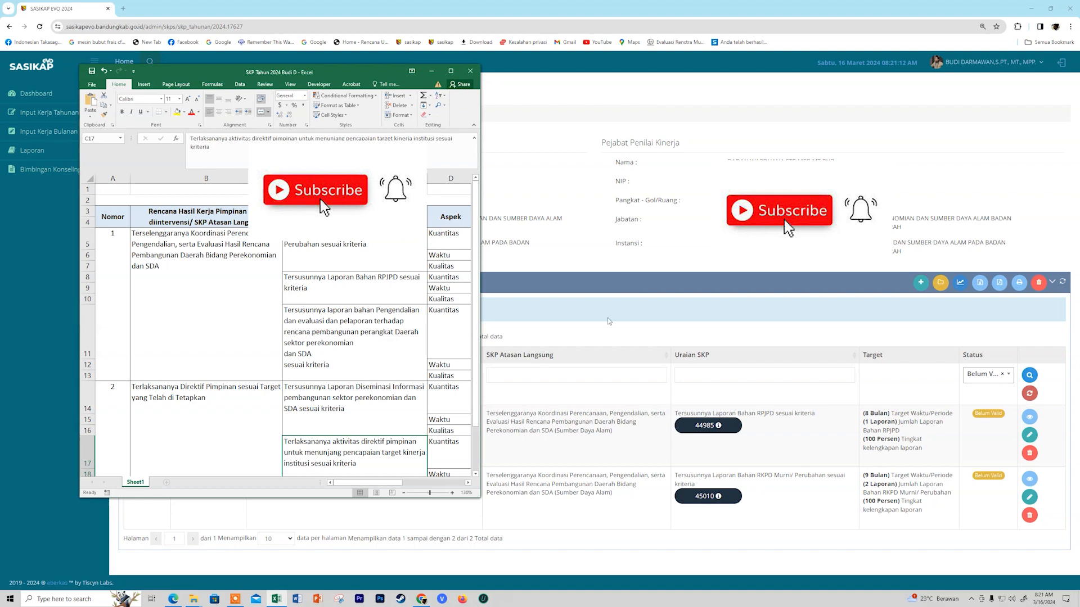
{"action": "left_click", "coordinate": [905, 386]}
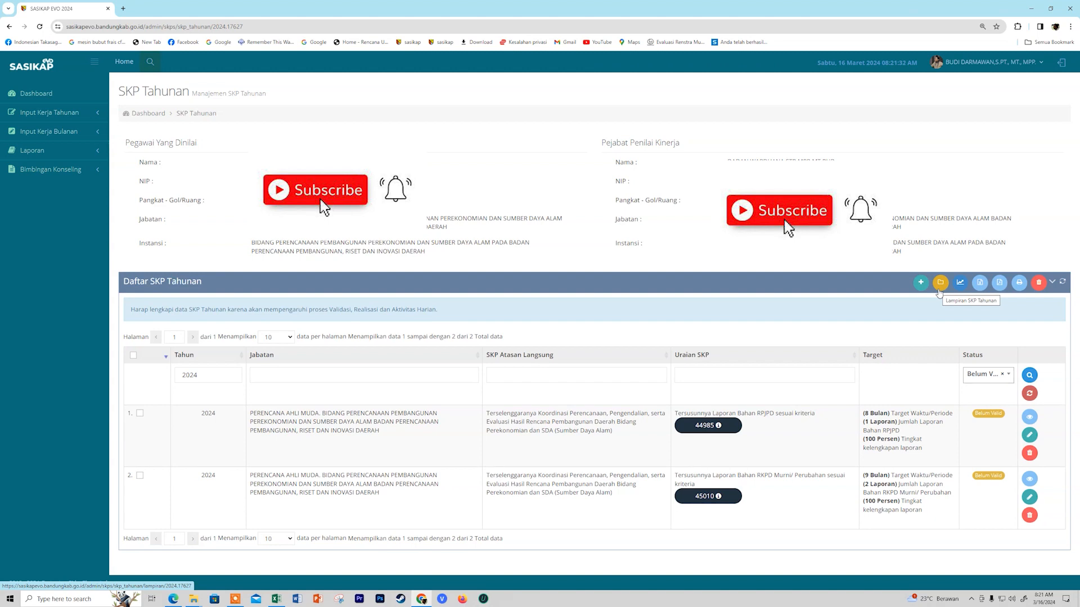
Step: Open the Lampiran SKP Tahunan form and show it beside the Lampiran SKP page of the Pengelolaan Kinerja 2024 PDF in Edge
{"action": "left_click", "coordinate": [939, 288]}
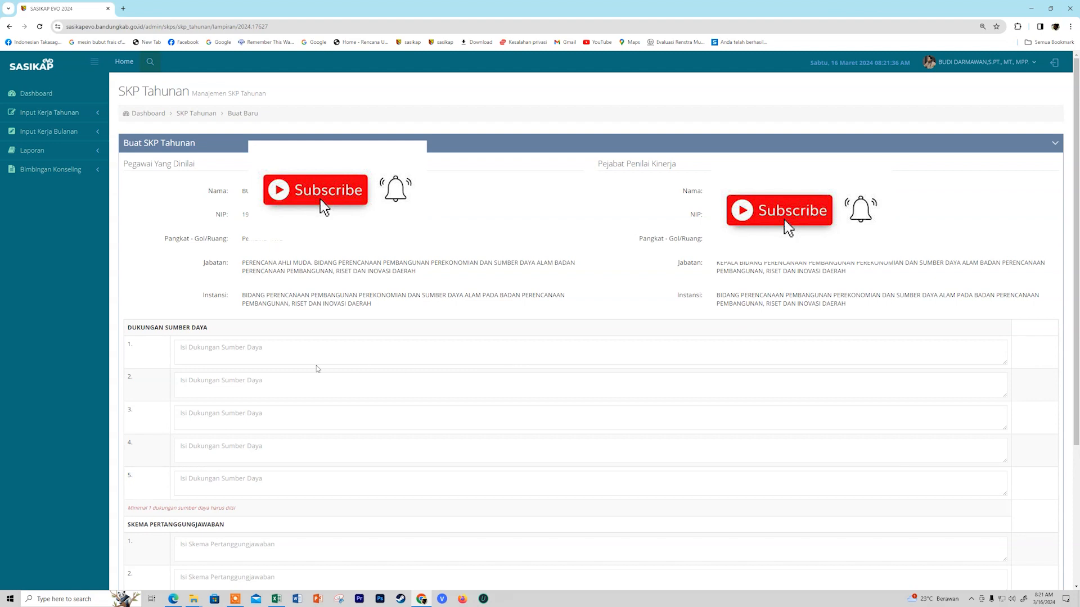
{"action": "left_click", "coordinate": [173, 599]}
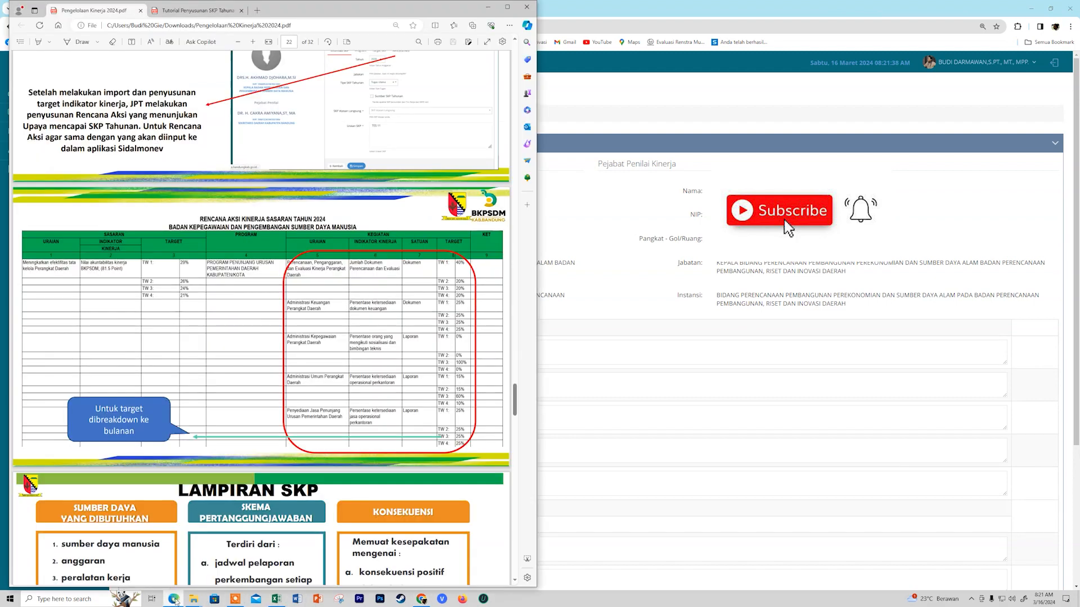
{"action": "scroll", "coordinate": [218, 514], "scroll_direction": "down", "scroll_amount": 5}
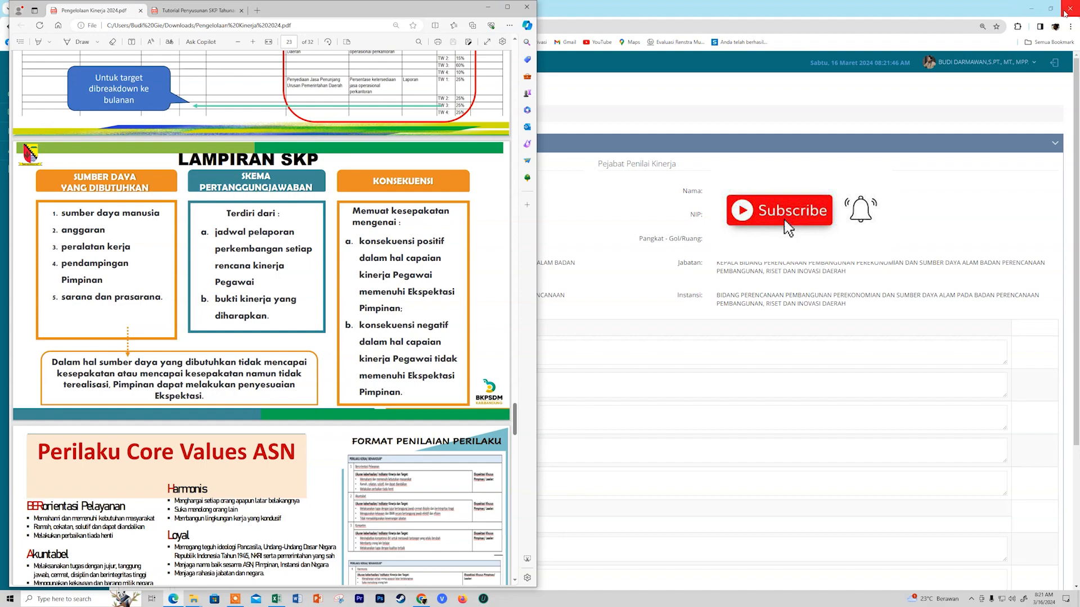
{"action": "left_click", "coordinate": [1051, 8]}
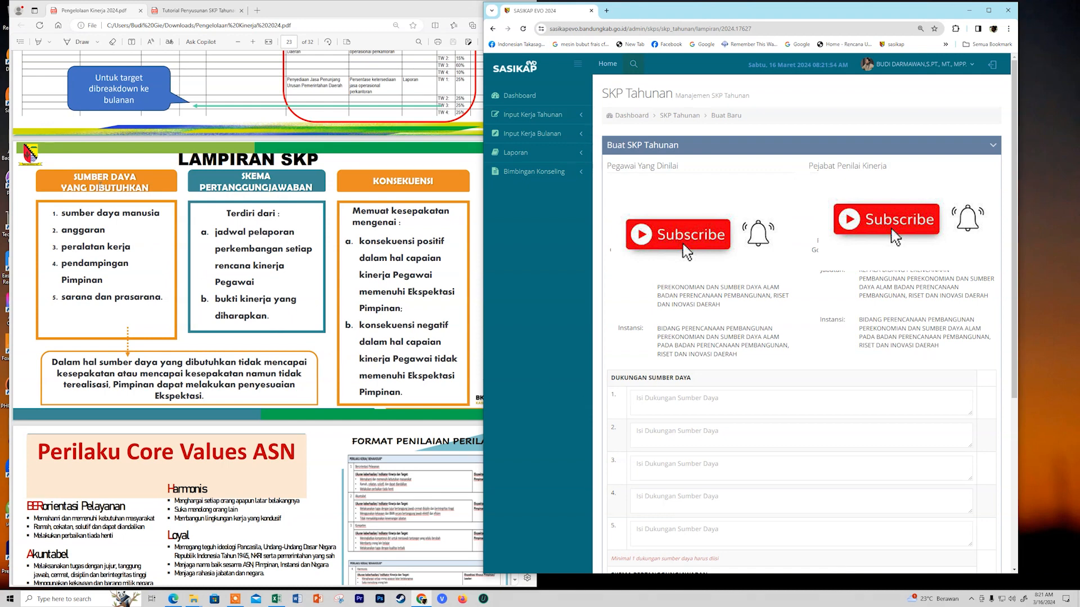
{"action": "scroll", "coordinate": [757, 382], "scroll_direction": "down", "scroll_amount": 3}
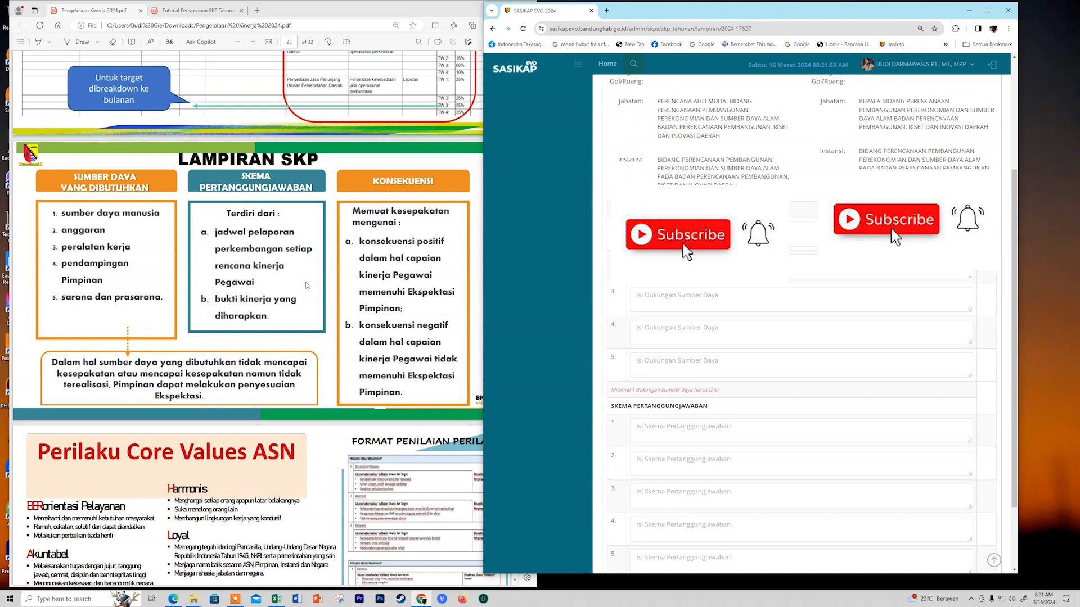
{"action": "scroll", "coordinate": [683, 410], "scroll_direction": "down", "scroll_amount": 2}
{"action": "scroll", "coordinate": [684, 411], "scroll_direction": "up", "scroll_amount": 2}
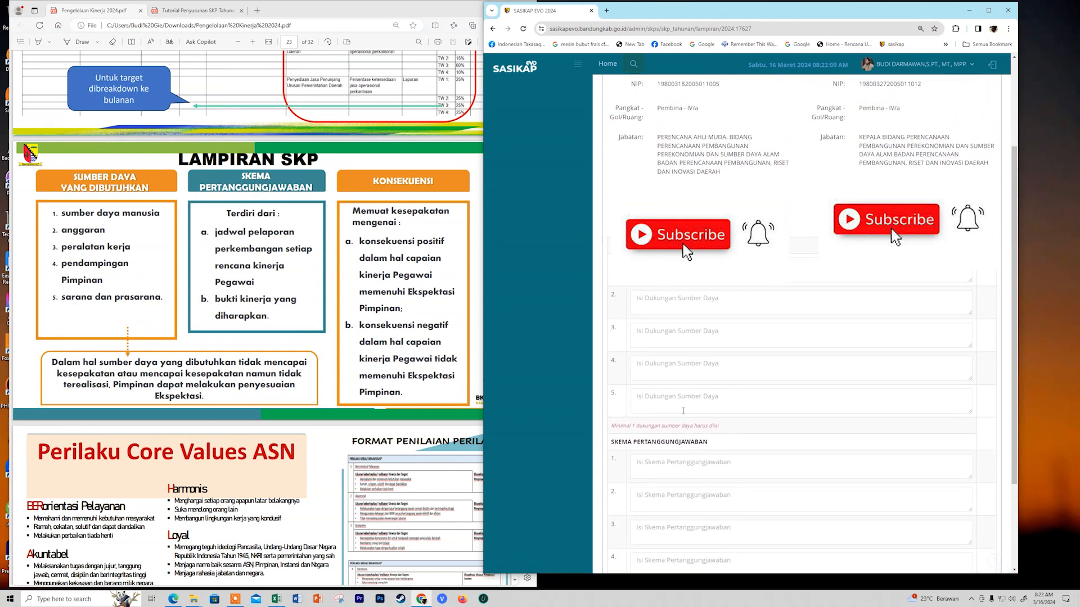